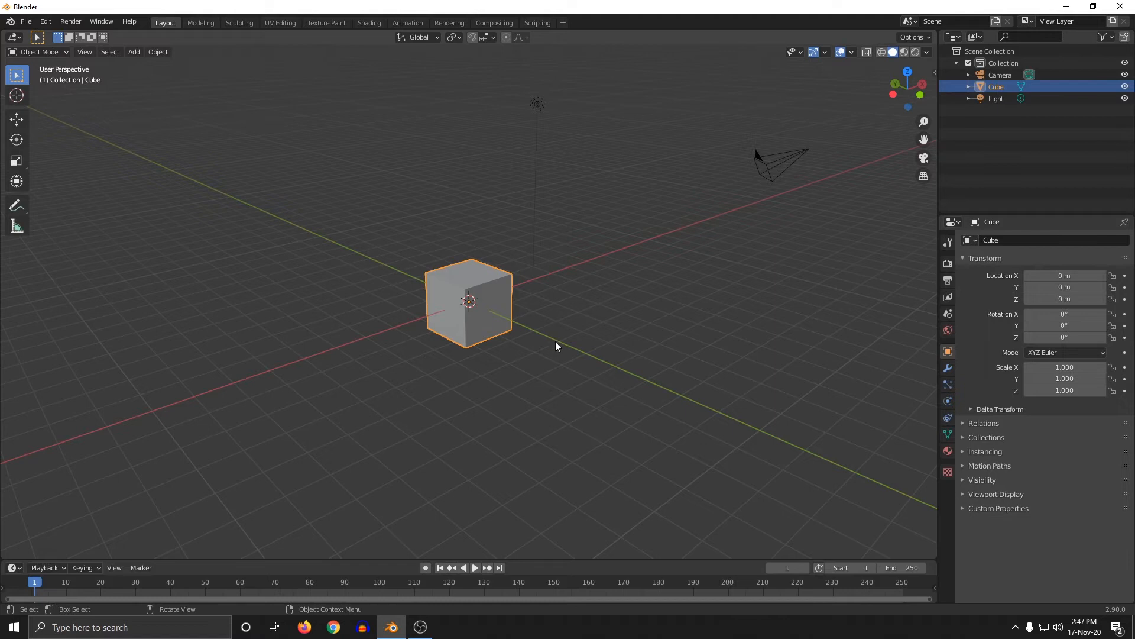
{"action": "key", "text": "s"}
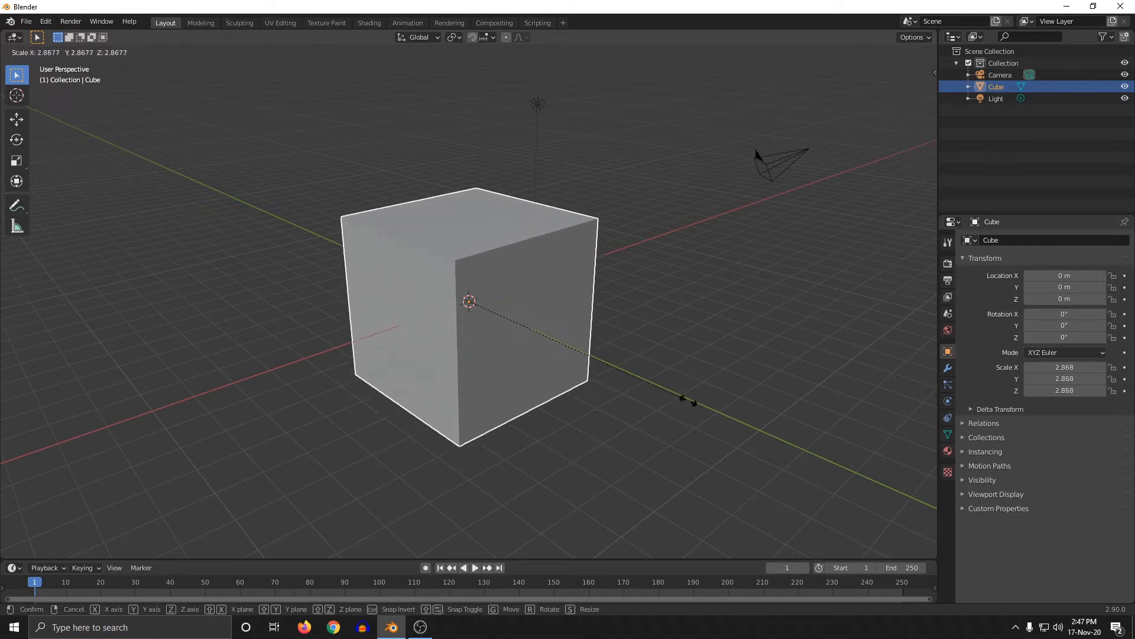
{"action": "key", "text": "r"}
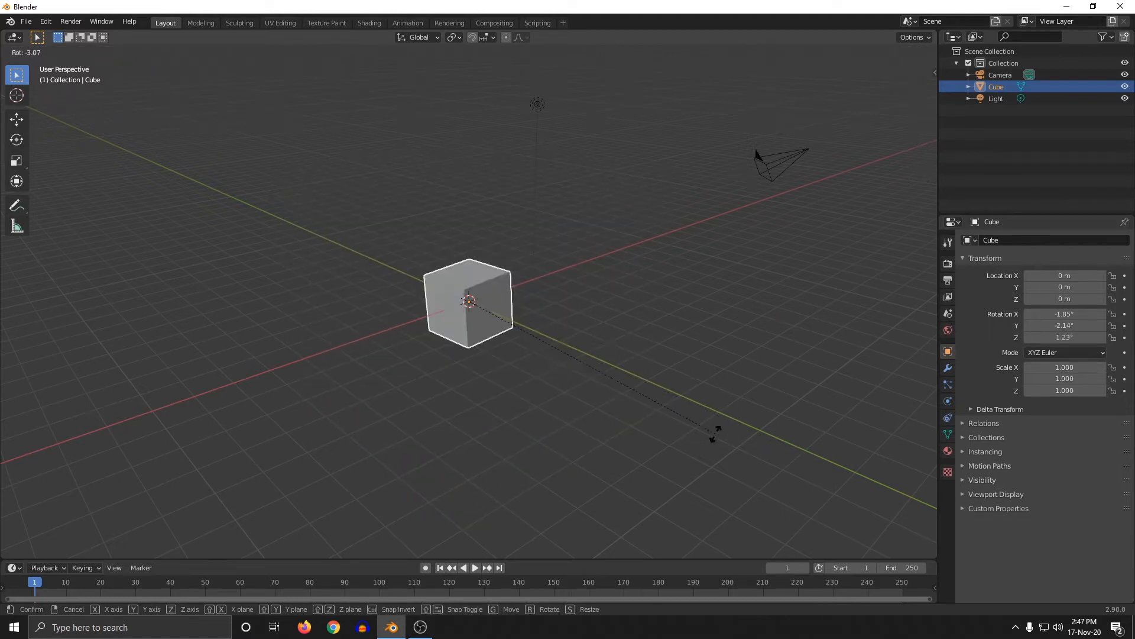
{"action": "key", "text": "Escape"}
{"action": "middle_click_drag", "start_coordinate": [756, 345], "coordinate": [606, 349]}
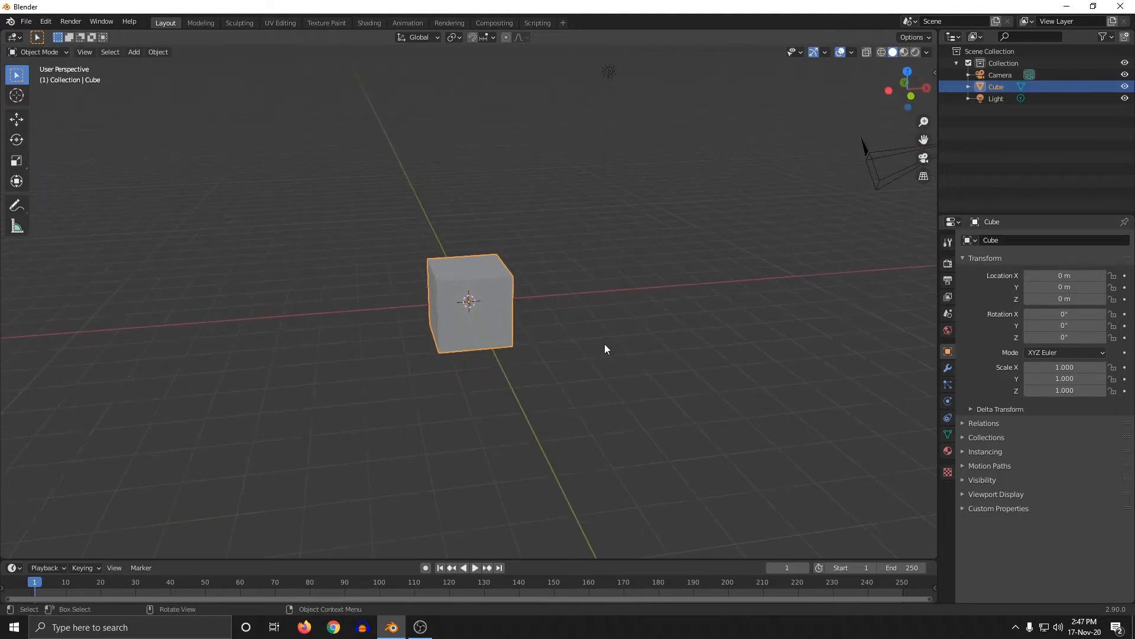
Turn on the Screencast Keys display for the 3D viewport and hide the sidebar again
{"action": "key", "text": "n"}
{"action": "left_click", "coordinate": [933, 190]}
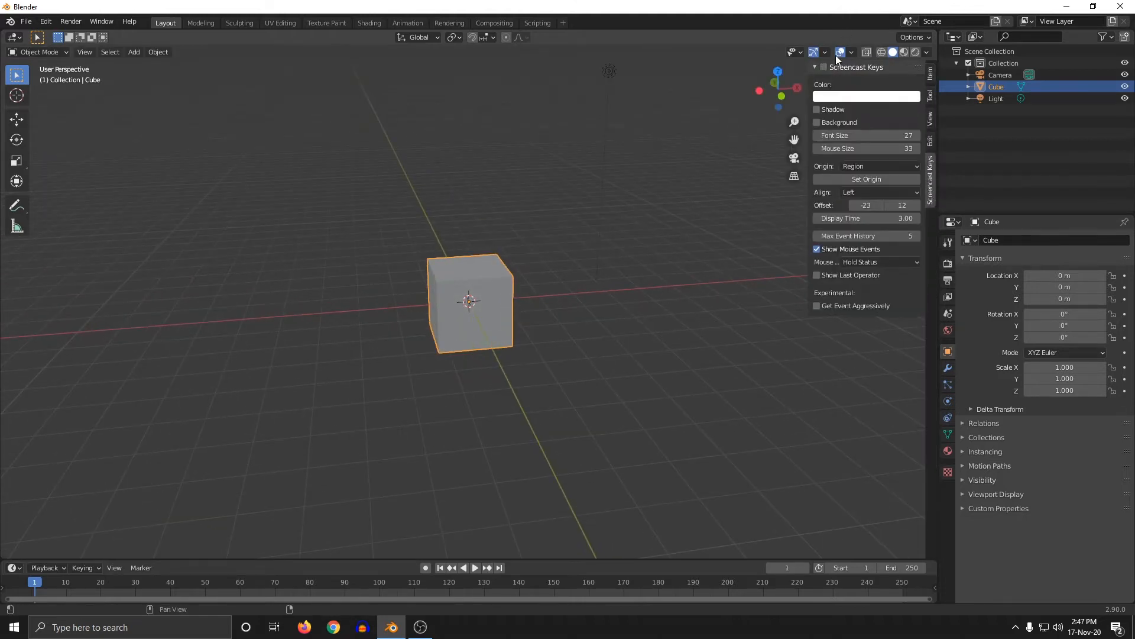
{"action": "left_click", "coordinate": [833, 66]}
{"action": "key", "text": "n"}
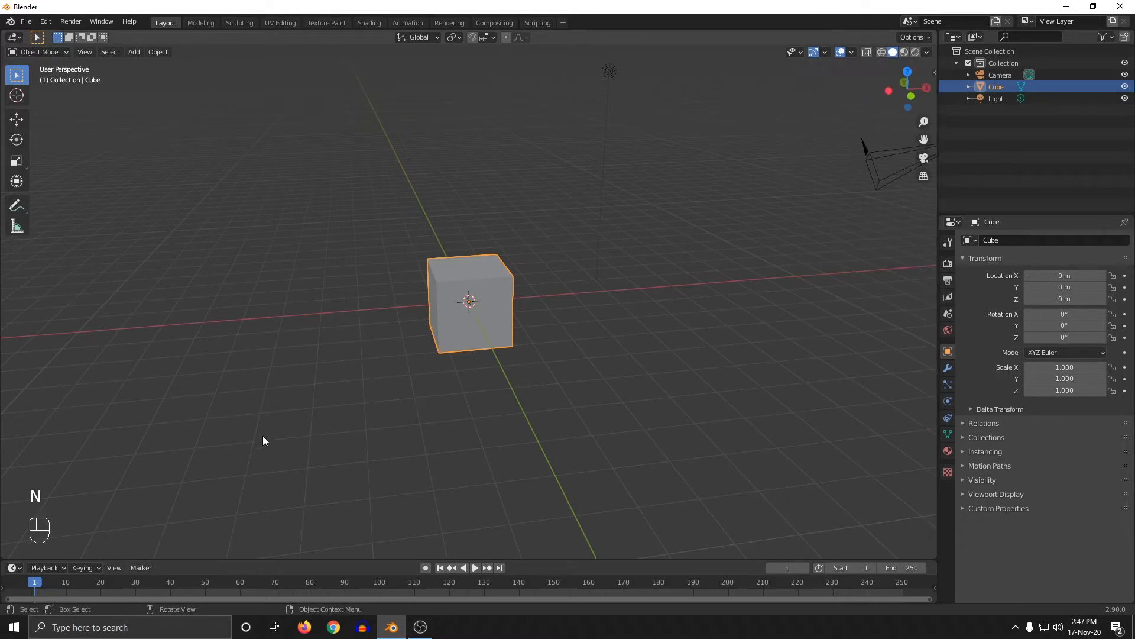
{"action": "middle_click_drag", "start_coordinate": [264, 441], "coordinate": [41, 514]}
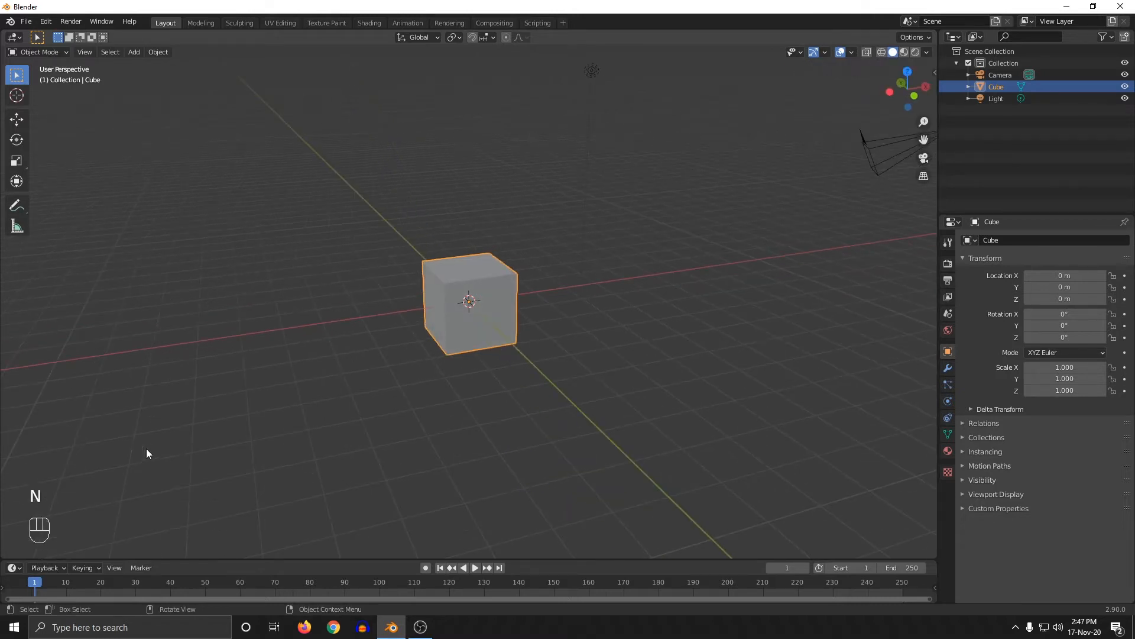
{"action": "left_click", "coordinate": [530, 374]}
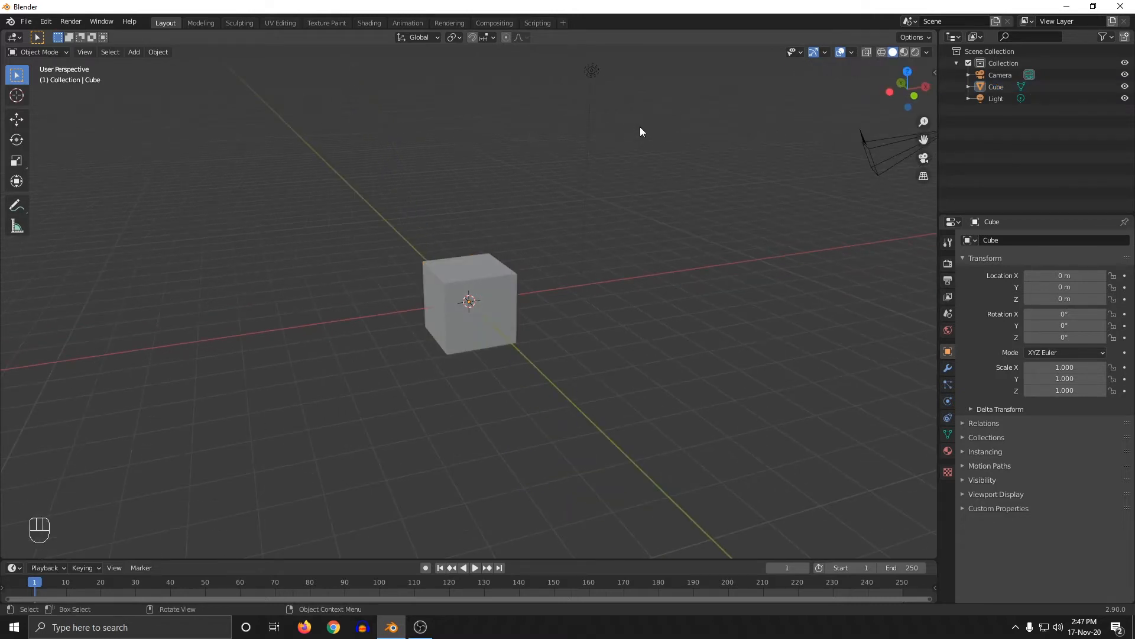
{"action": "left_click", "coordinate": [592, 71]}
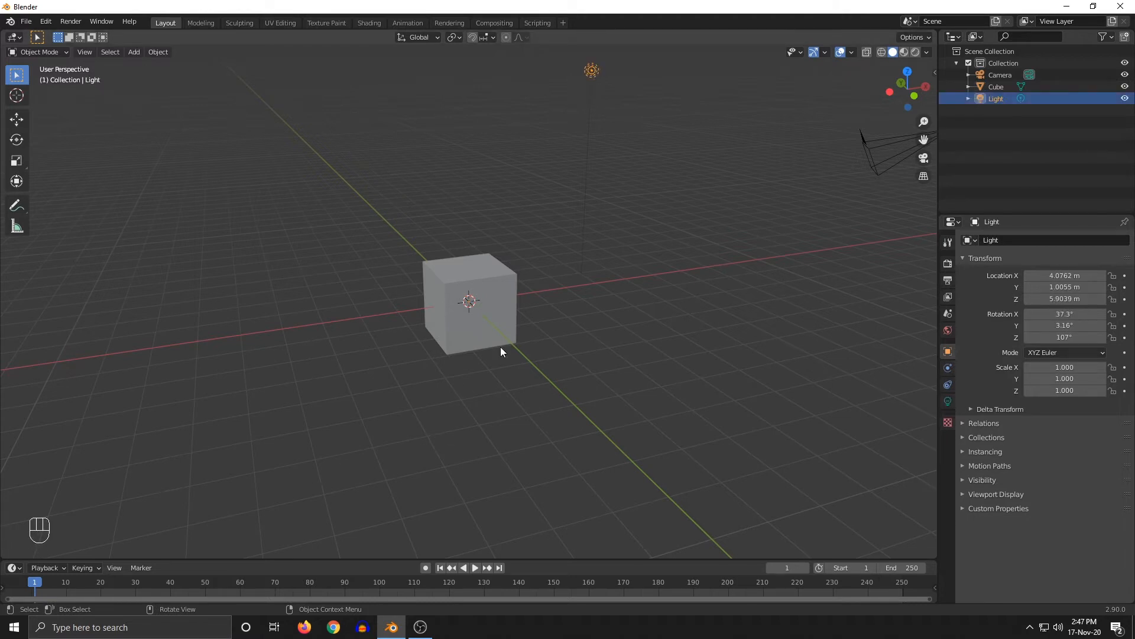
{"action": "left_click", "coordinate": [483, 330]}
{"action": "key", "text": "s"}
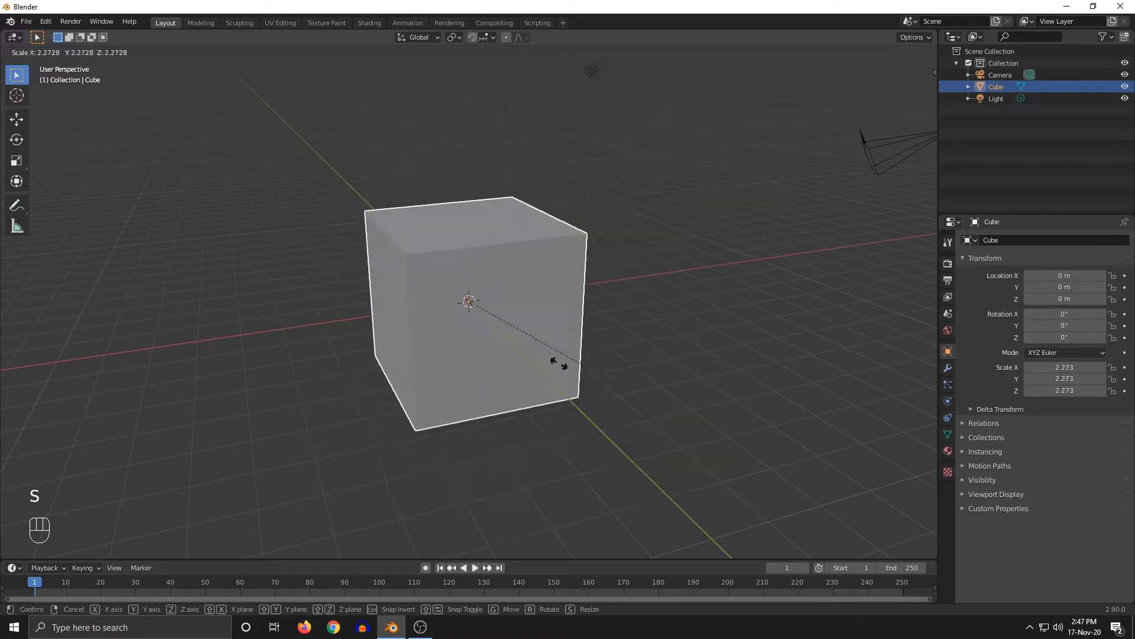
{"action": "right_click", "coordinate": [647, 371]}
{"action": "key", "text": "s"}
{"action": "right_click", "coordinate": [642, 360]}
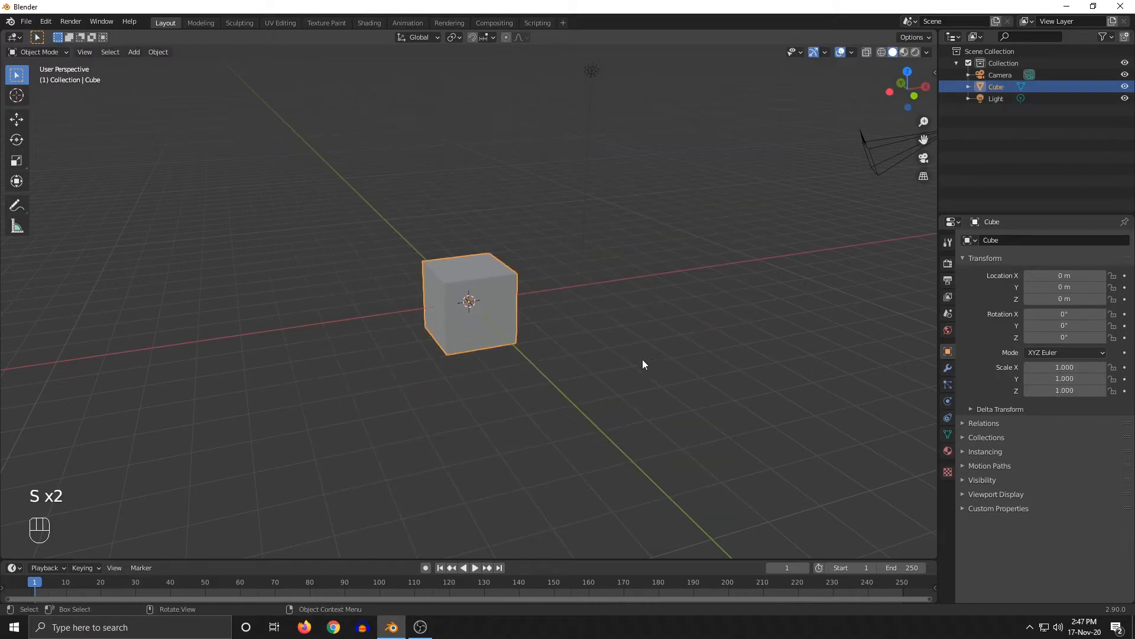
{"action": "middle_click_drag", "start_coordinate": [642, 360], "coordinate": [556, 352]}
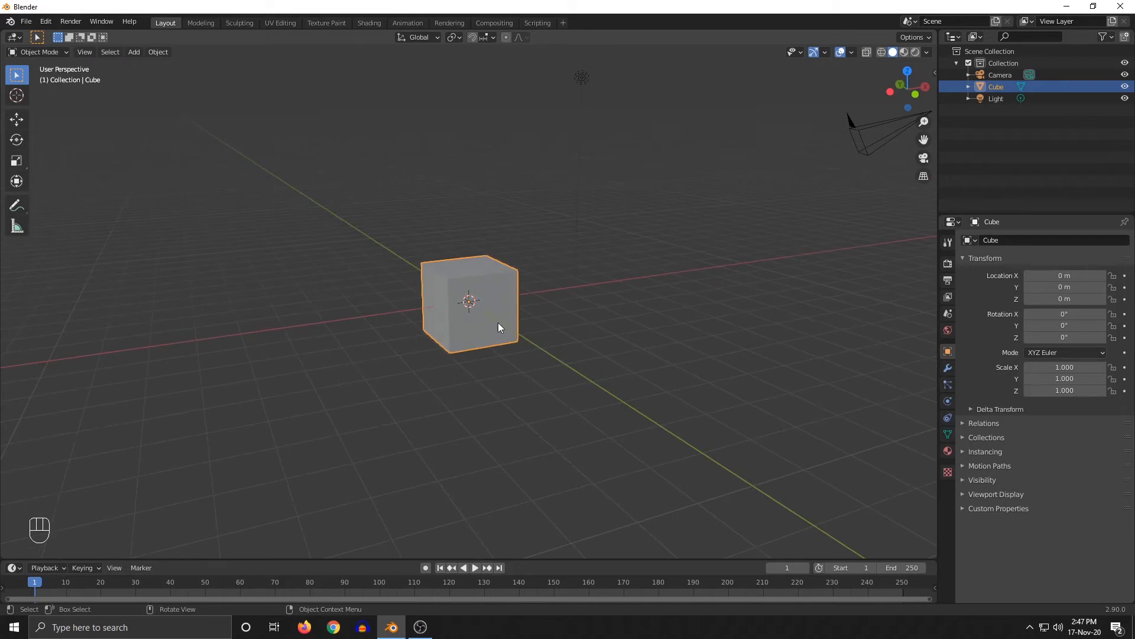
{"action": "key", "text": "s"}
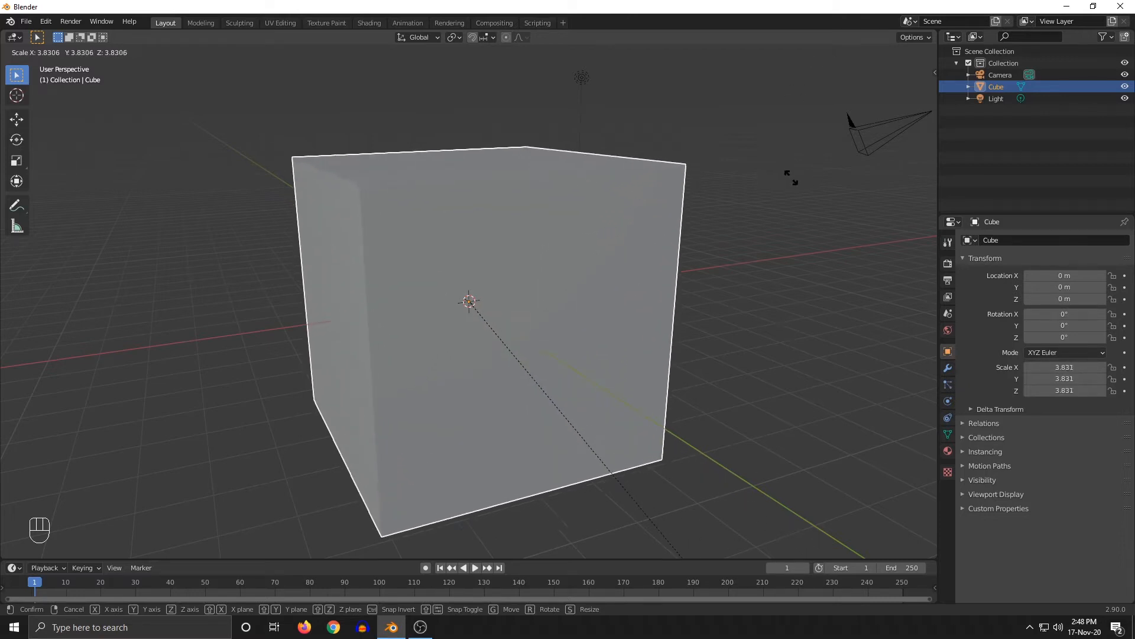
{"action": "right_click", "coordinate": [823, 284]}
{"action": "scroll", "coordinate": [710, 301], "scroll_direction": "down", "scroll_amount": 2}
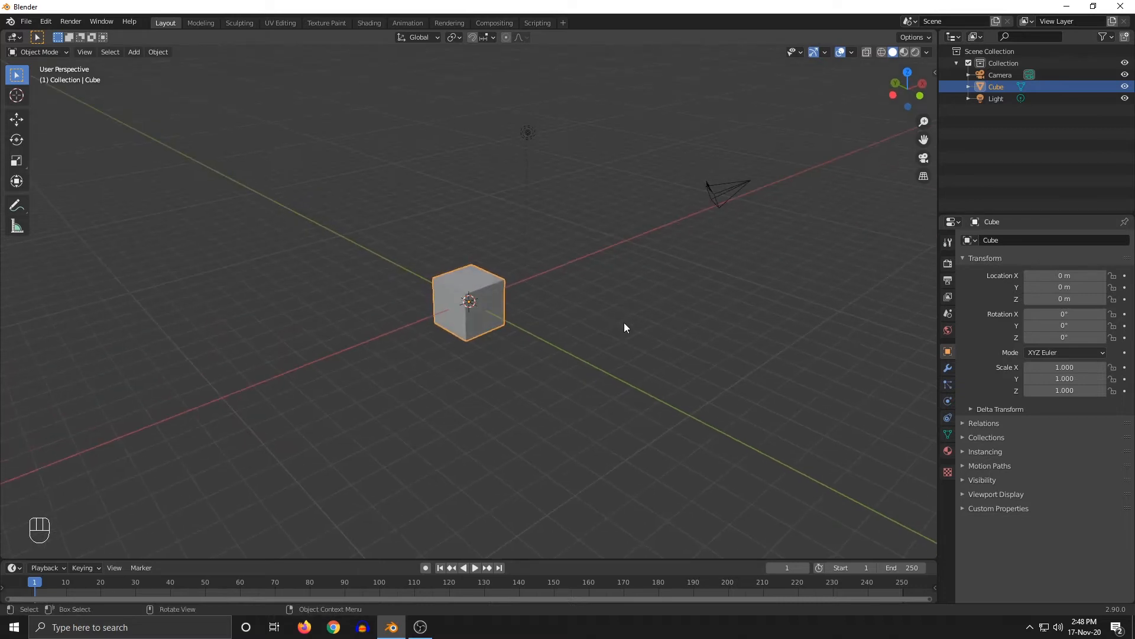
{"action": "mouse_move", "coordinate": [623, 322]}
{"action": "middle_mouse_down"}
{"action": "mouse_move", "coordinate": [606, 303]}
{"action": "mouse_move", "coordinate": [599, 316]}
{"action": "mouse_move", "coordinate": [623, 323]}
{"action": "mouse_move", "coordinate": [609, 319]}
{"action": "middle_mouse_up"}
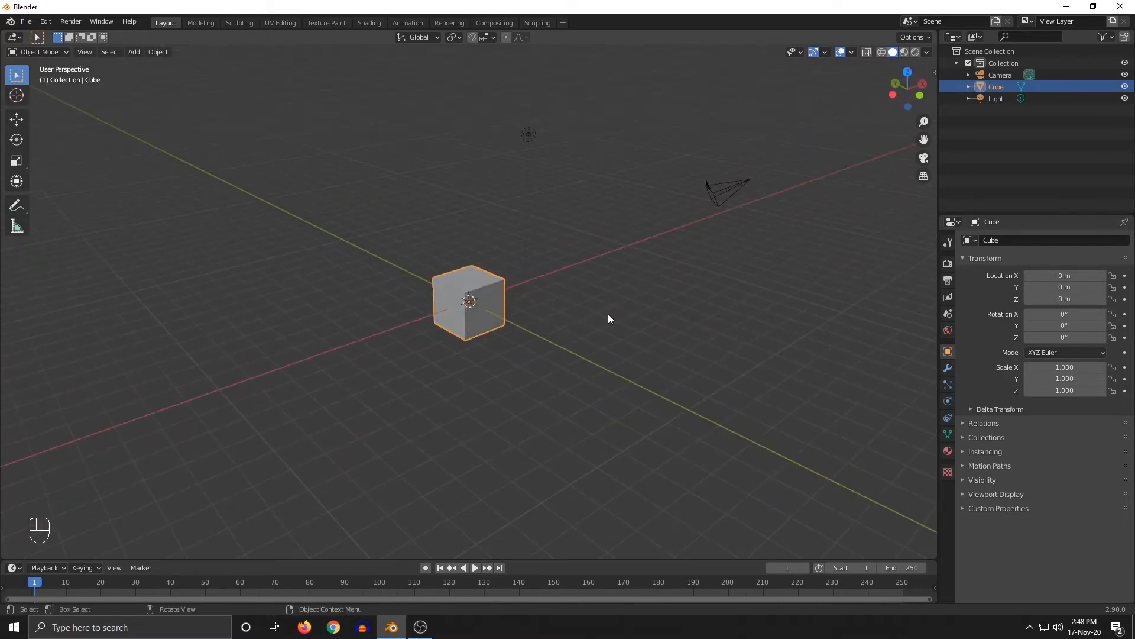
Enlarge the cube uniformly on all axes to a scale of about 3.94
{"action": "key", "text": "s"}
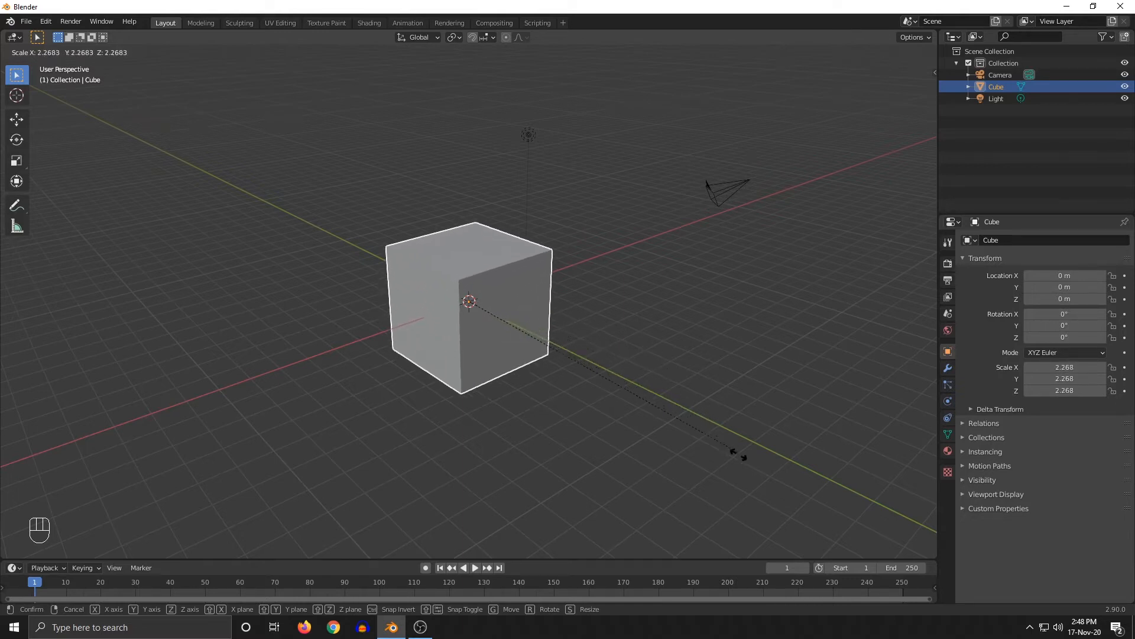
{"action": "left_click", "coordinate": [824, 547]}
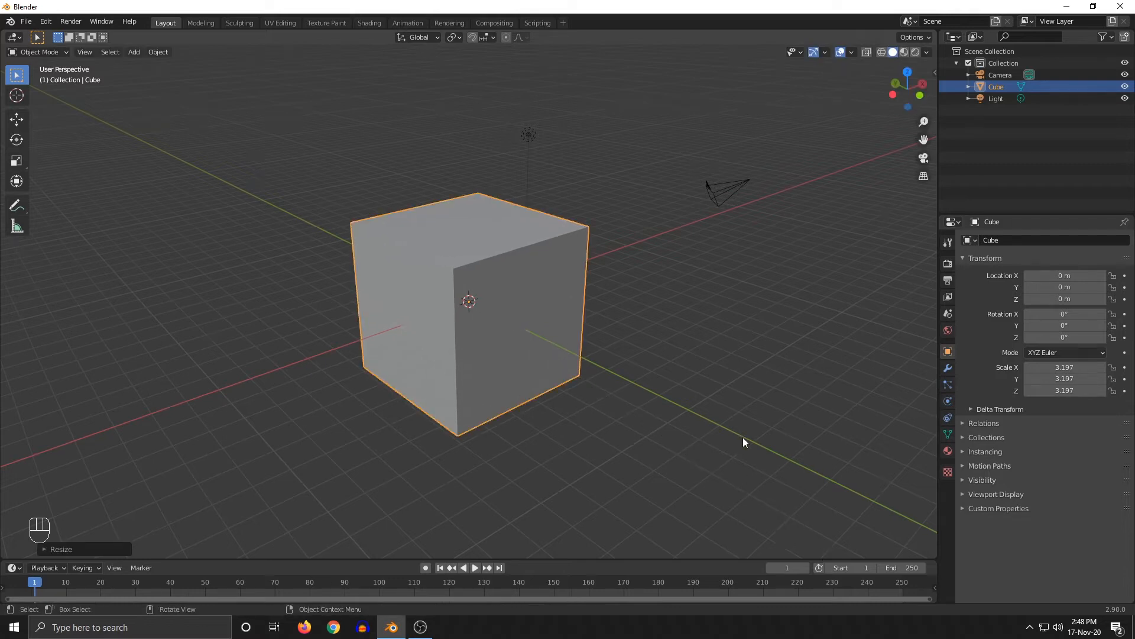
{"action": "middle_click_drag", "start_coordinate": [743, 437], "coordinate": [773, 286]}
{"action": "left_click_drag", "start_coordinate": [893, 107], "coordinate": [899, 127]}
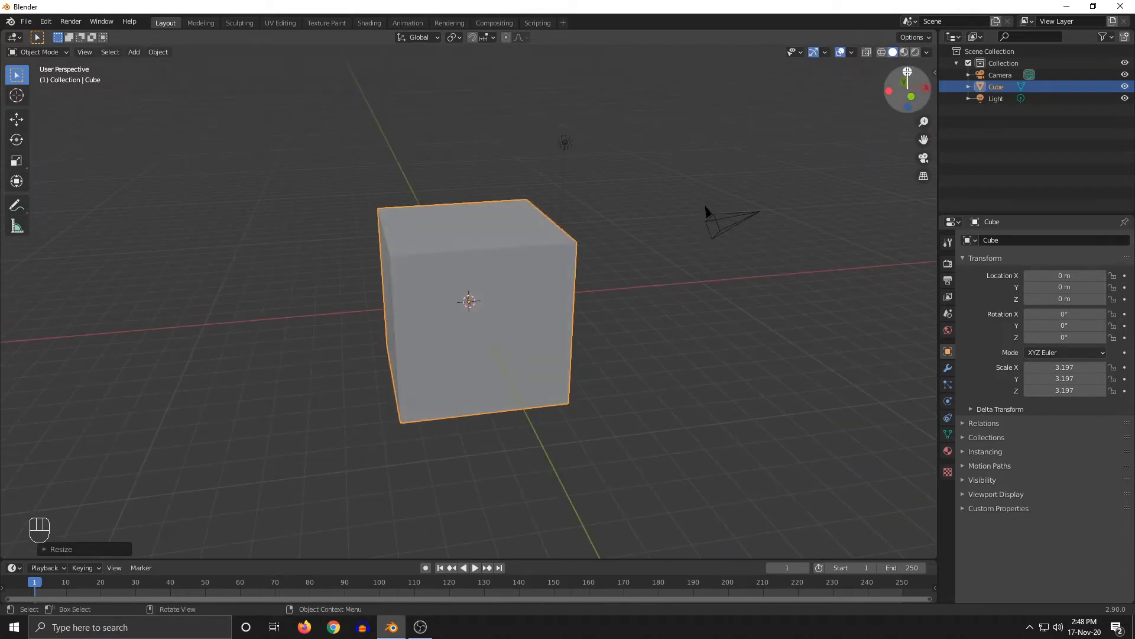
{"action": "middle_click_drag", "start_coordinate": [599, 275], "coordinate": [677, 270]}
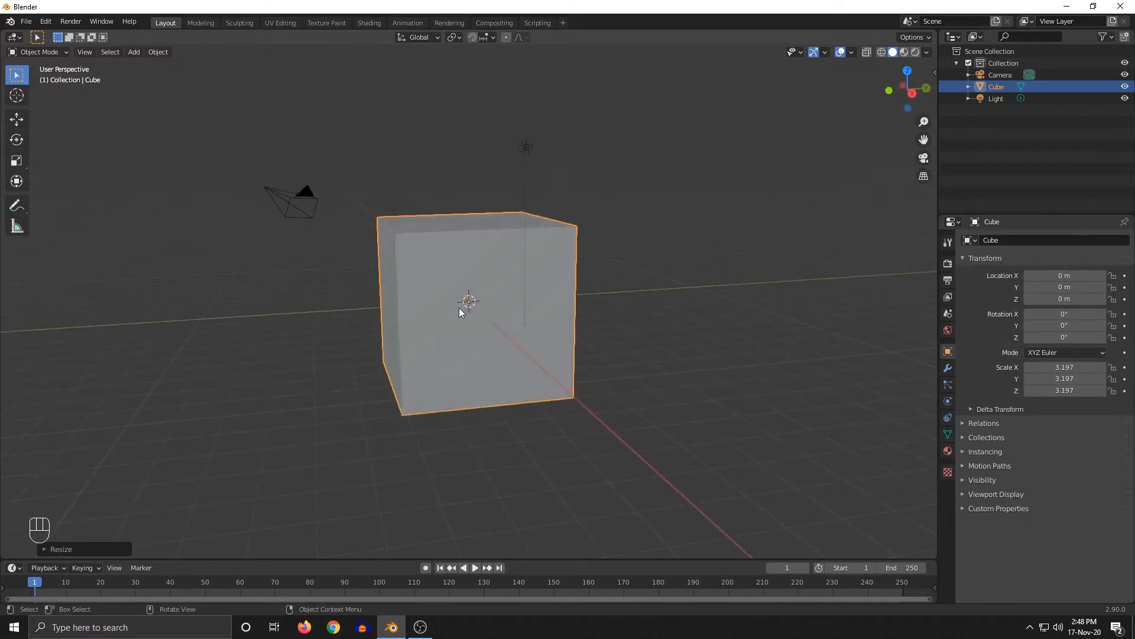
{"action": "middle_click_drag", "start_coordinate": [461, 282], "coordinate": [443, 277]}
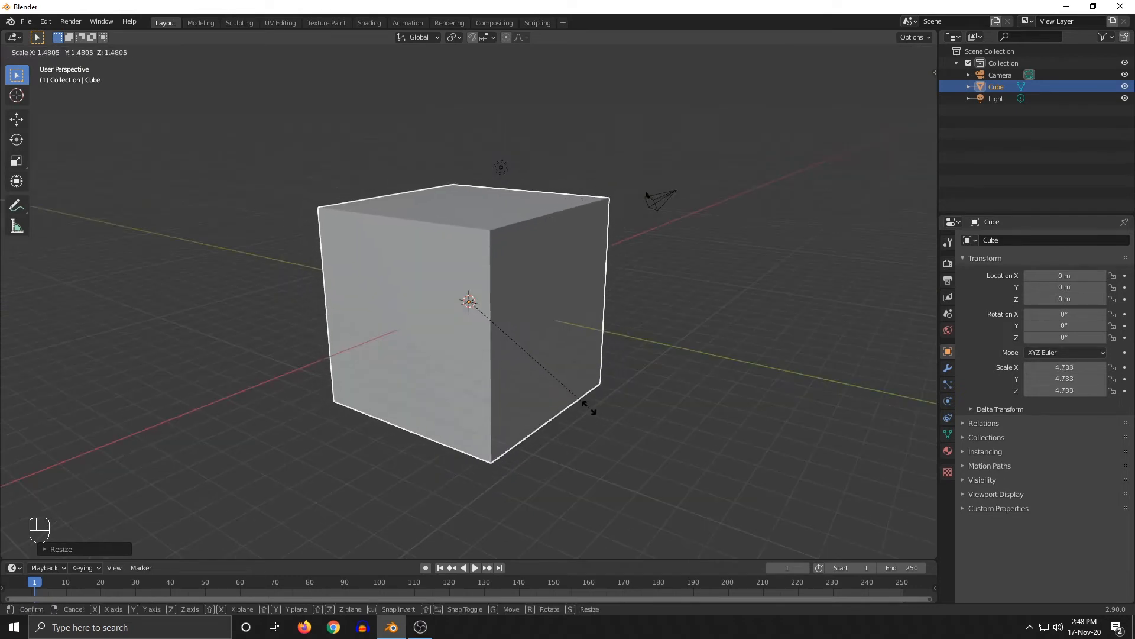
{"action": "right_click", "coordinate": [589, 407]}
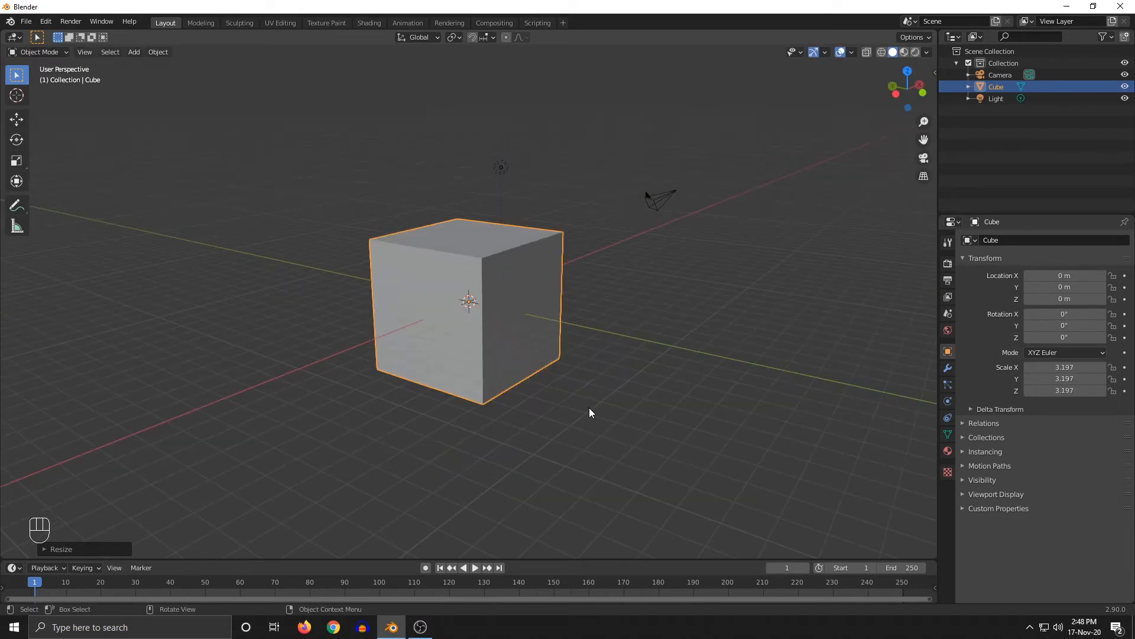
{"action": "key", "text": "s"}
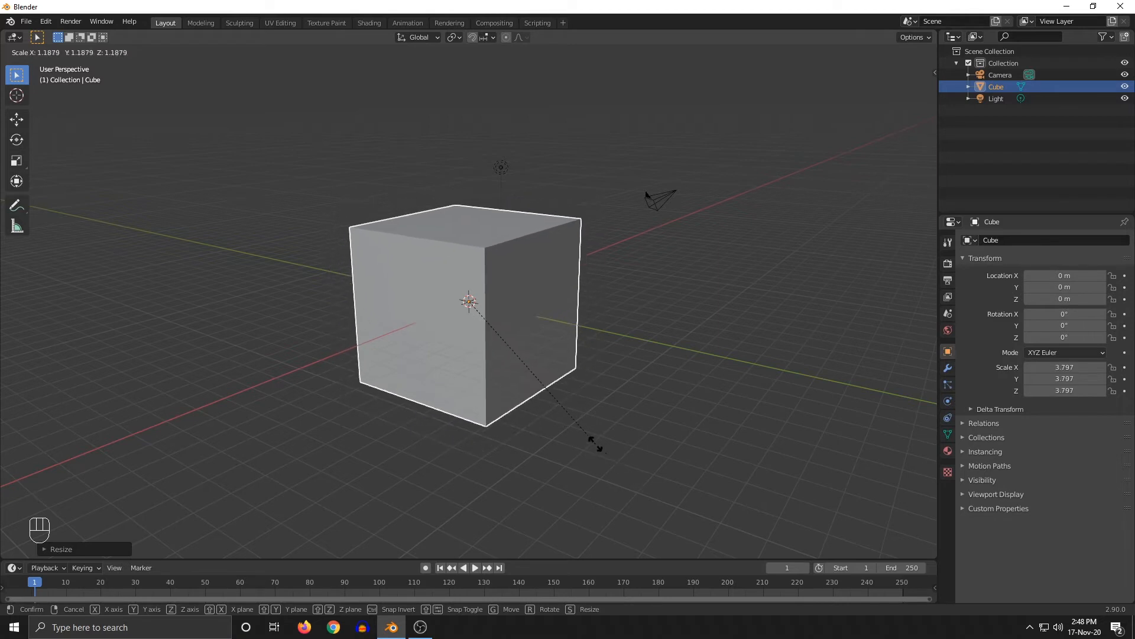
{"action": "left_click", "coordinate": [611, 445]}
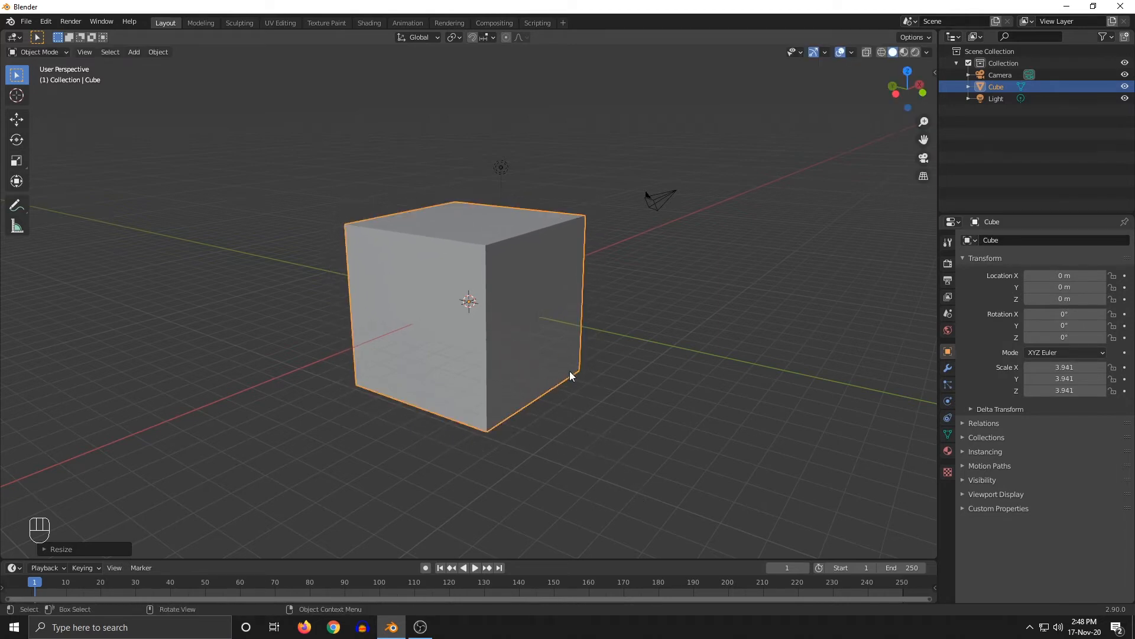
{"action": "key", "text": "s"}
{"action": "key", "text": "z"}
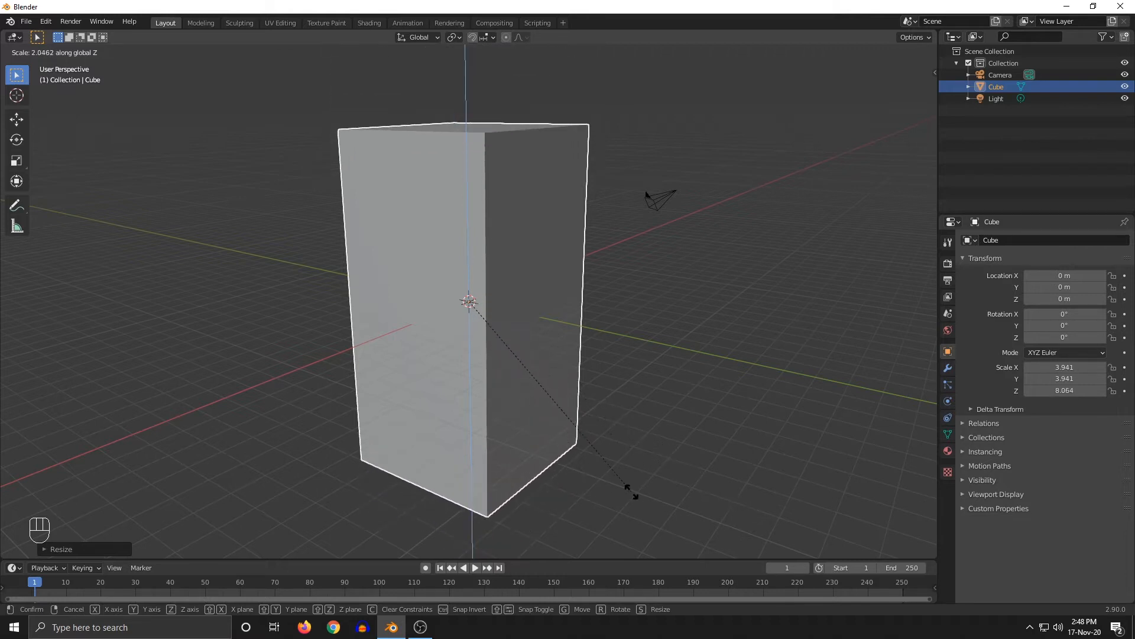
{"action": "key", "text": "x"}
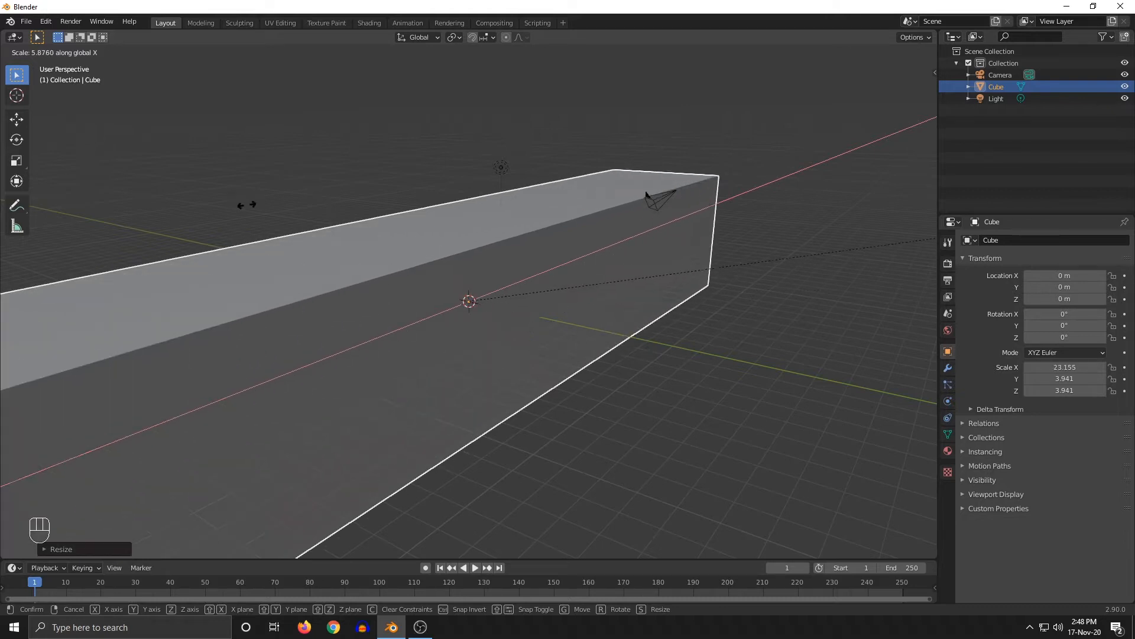
{"action": "key", "text": "y"}
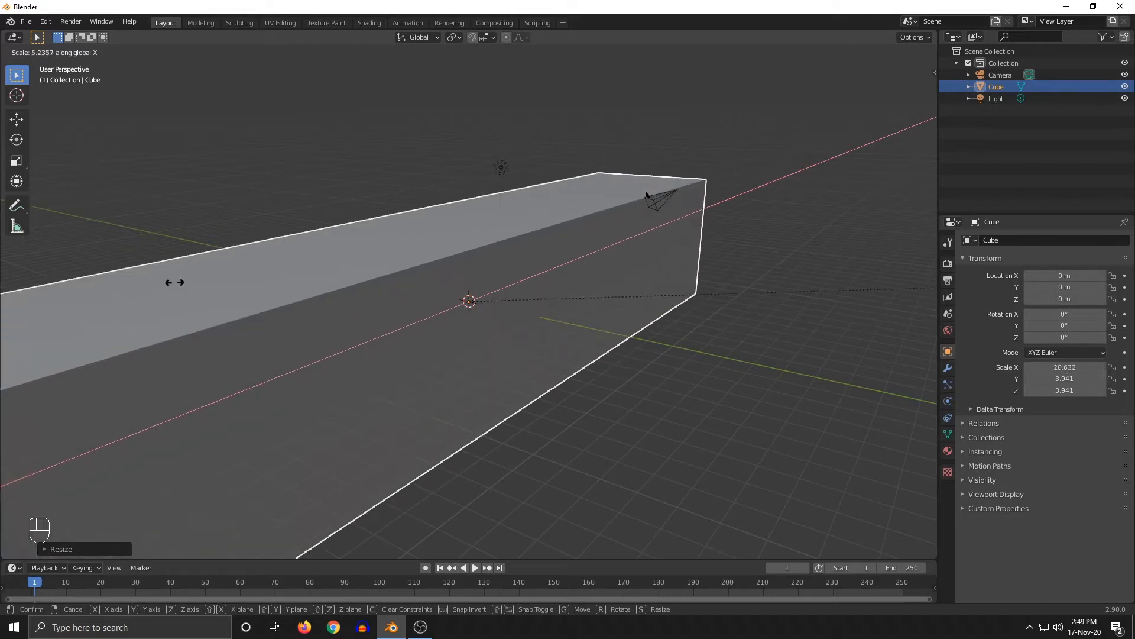
{"action": "key", "text": "Escape"}
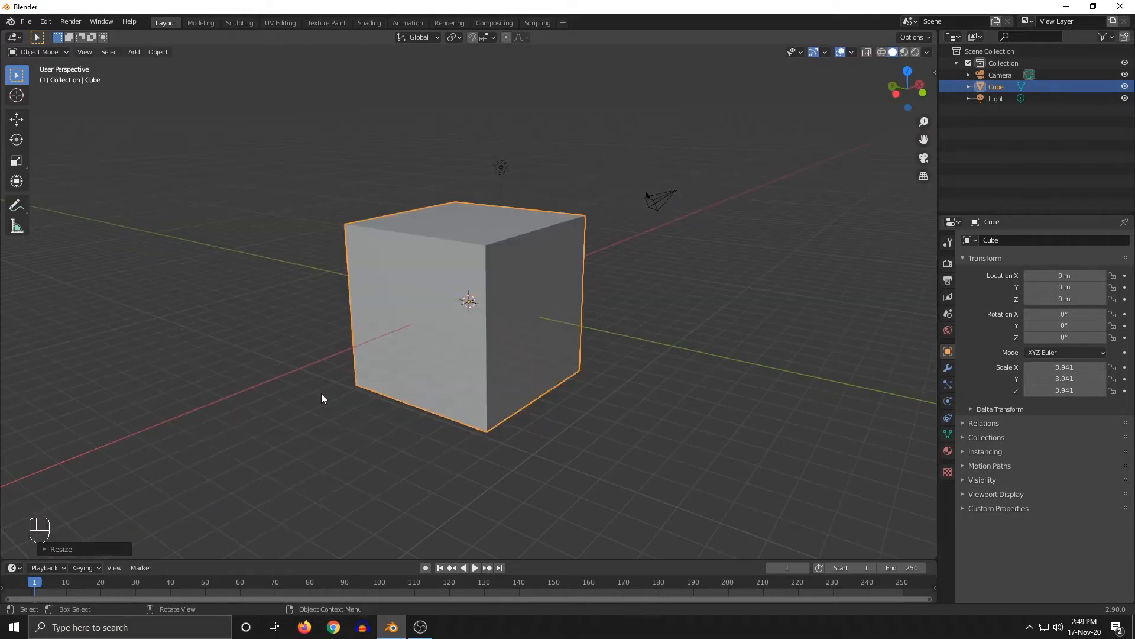
{"action": "middle_click_drag", "start_coordinate": [321, 392], "coordinate": [620, 329]}
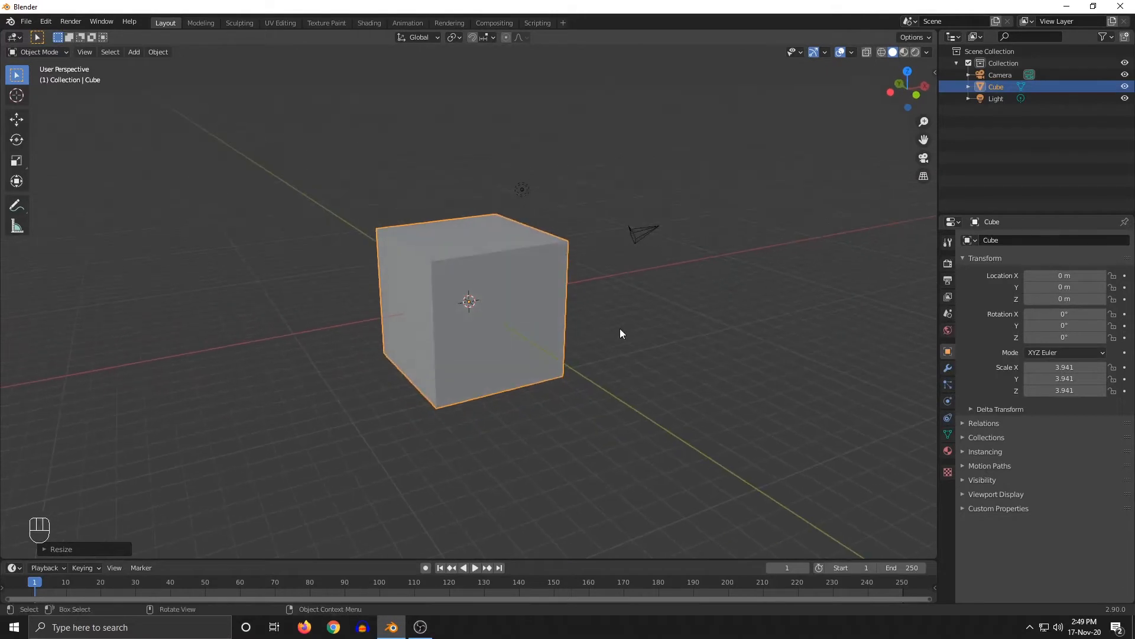
{"action": "middle_click_drag", "start_coordinate": [611, 259], "coordinate": [619, 260]}
{"action": "key", "text": "s"}
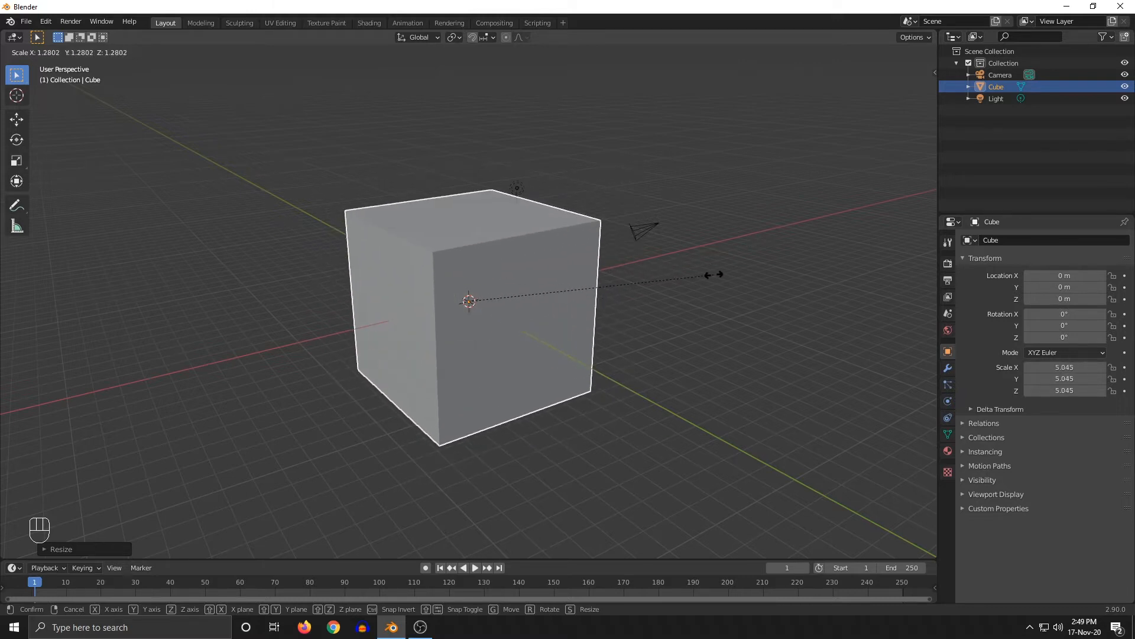
{"action": "right_click", "coordinate": [714, 275]}
{"action": "middle_click_drag", "start_coordinate": [747, 382], "coordinate": [784, 367]}
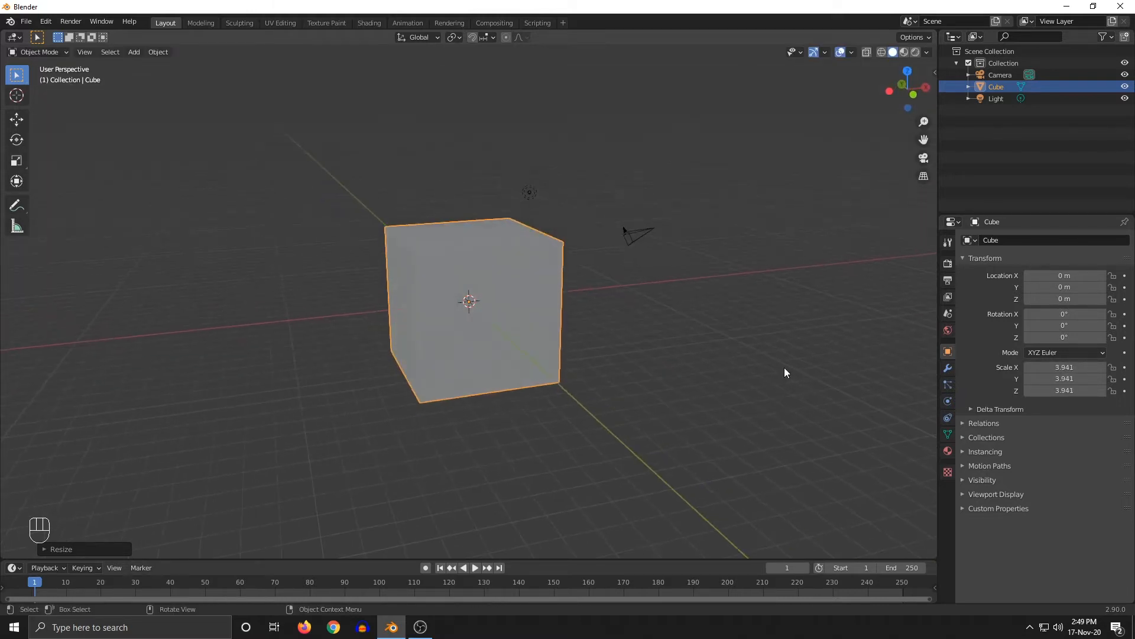
Flatten the cube along the global Z axis into a thin plate with a Z scale of about 0.018
{"action": "key", "text": "s"}
{"action": "key", "text": "z"}
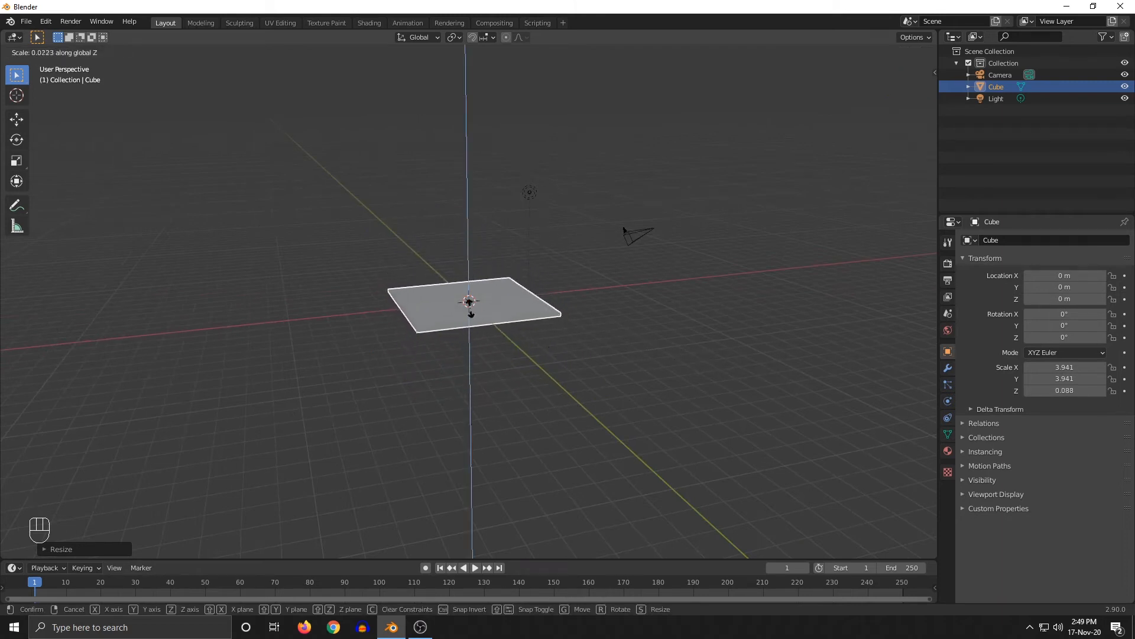
{"action": "left_click", "coordinate": [489, 344]}
{"action": "scroll", "coordinate": [490, 340], "scroll_direction": "up", "scroll_amount": 5}
{"action": "middle_click_drag", "start_coordinate": [494, 346], "coordinate": [544, 356]}
{"action": "scroll", "coordinate": [516, 353], "scroll_direction": "up", "scroll_amount": 4}
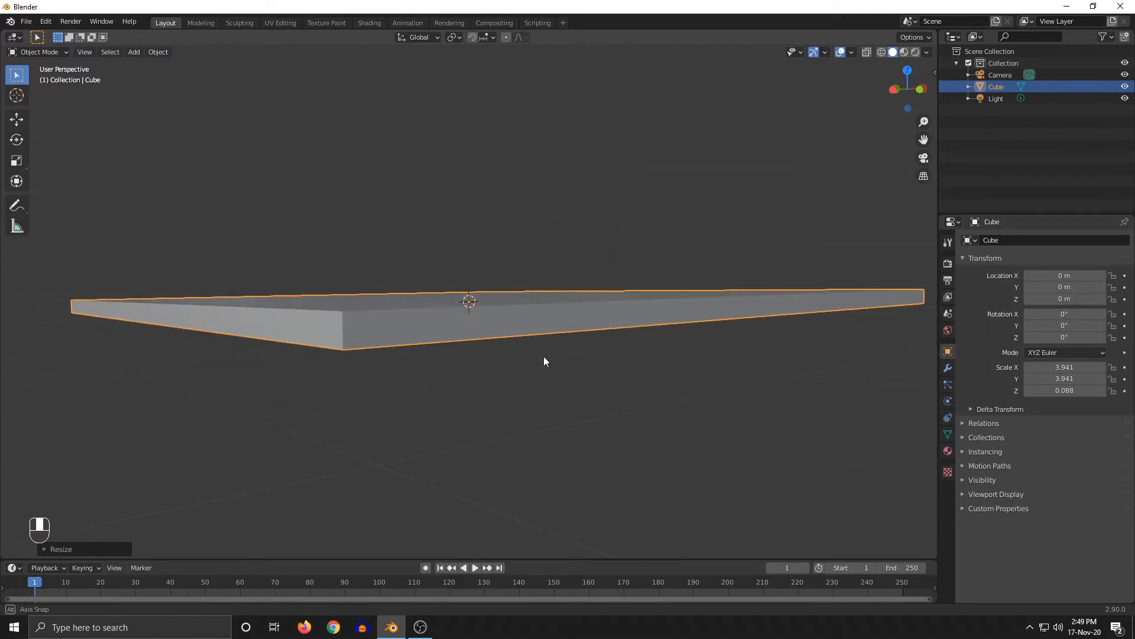
{"action": "key", "text": "s"}
{"action": "key", "text": "z"}
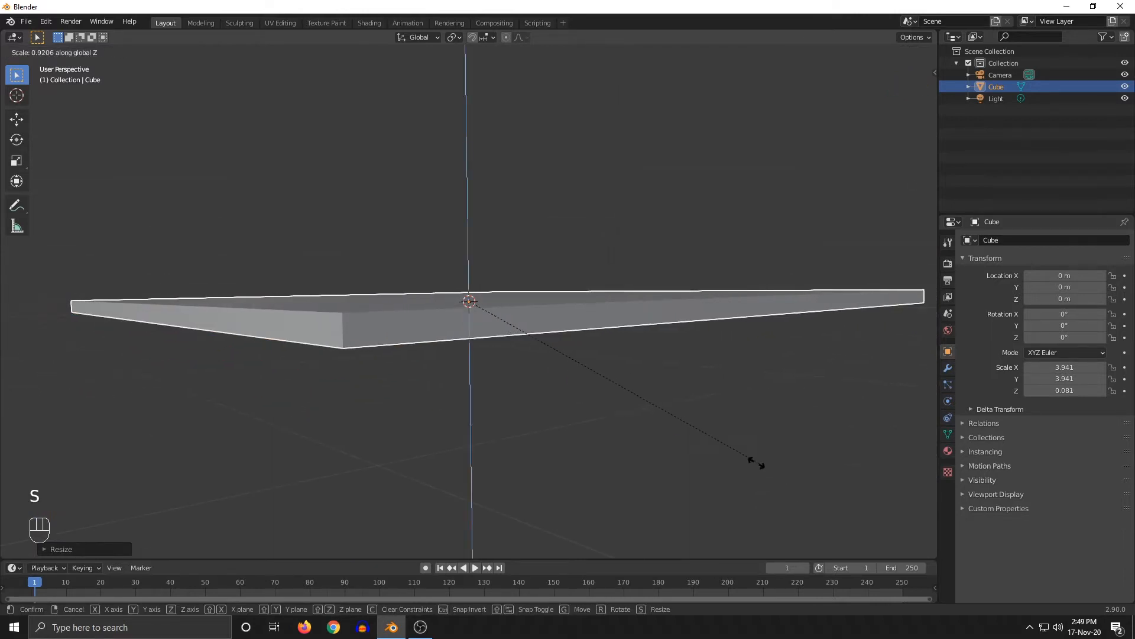
{"action": "left_click", "coordinate": [529, 342]}
Move the flattened cube along the global X axis to an X location of about 12.66 m
{"action": "middle_click_drag", "start_coordinate": [622, 336], "coordinate": [535, 334]}
{"action": "key", "text": "g"}
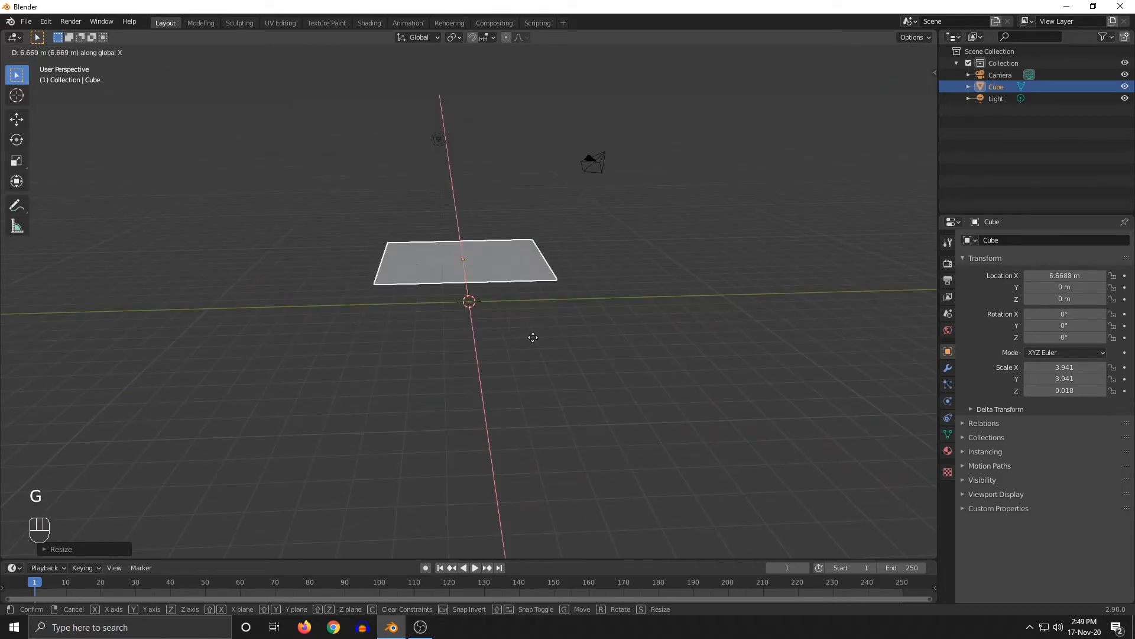
{"action": "key", "text": "x"}
{"action": "left_click", "coordinate": [483, 307]}
Add a UV sphere mesh at the world origin beside the flat plate
{"action": "middle_click_drag", "start_coordinate": [484, 307], "coordinate": [626, 316]}
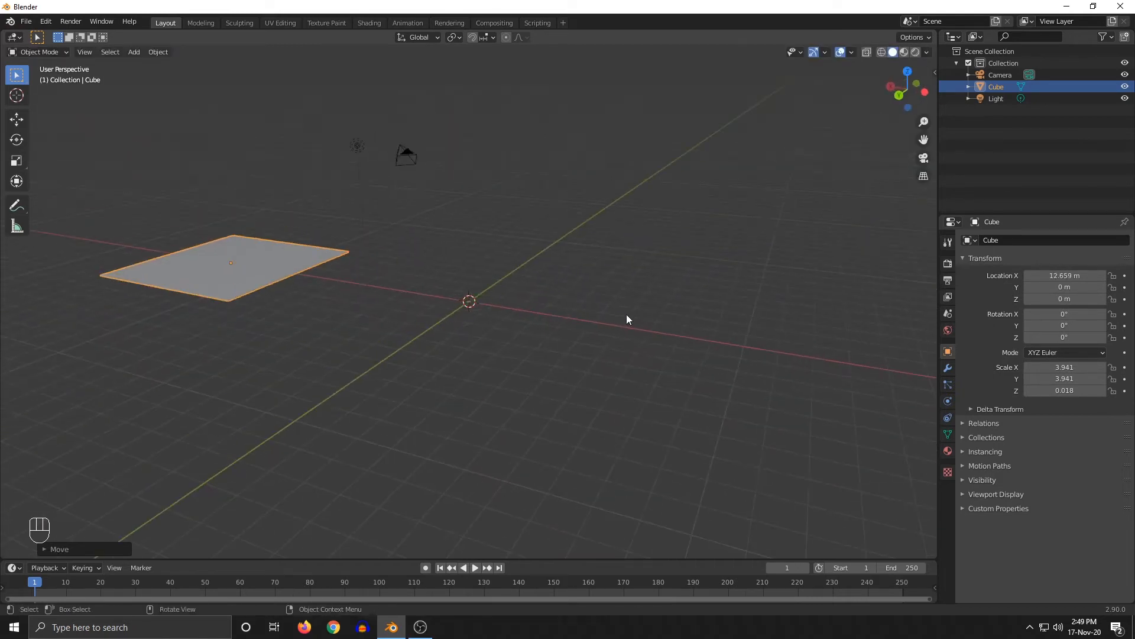
{"action": "key", "text": "shift+a"}
{"action": "mouse_move", "coordinate": [613, 308]}
{"action": "left_click", "coordinate": [698, 344]}
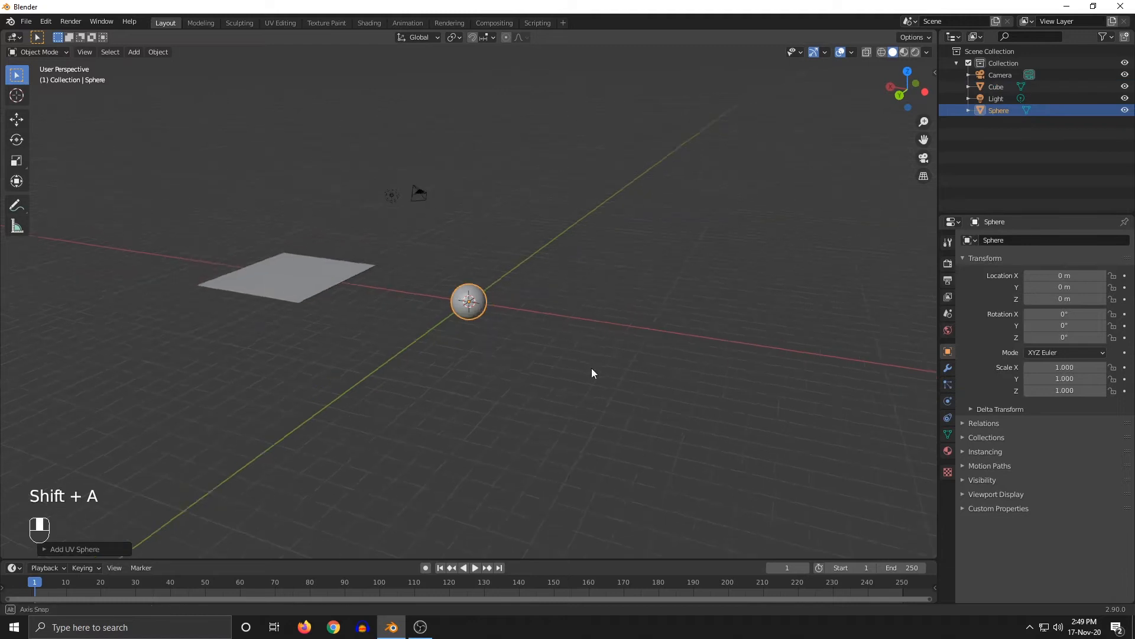
Enlarge the sphere uniformly on all axes to a scale of about 5.27
{"action": "middle_click_drag", "start_coordinate": [591, 368], "coordinate": [688, 366]}
{"action": "key", "text": "s"}
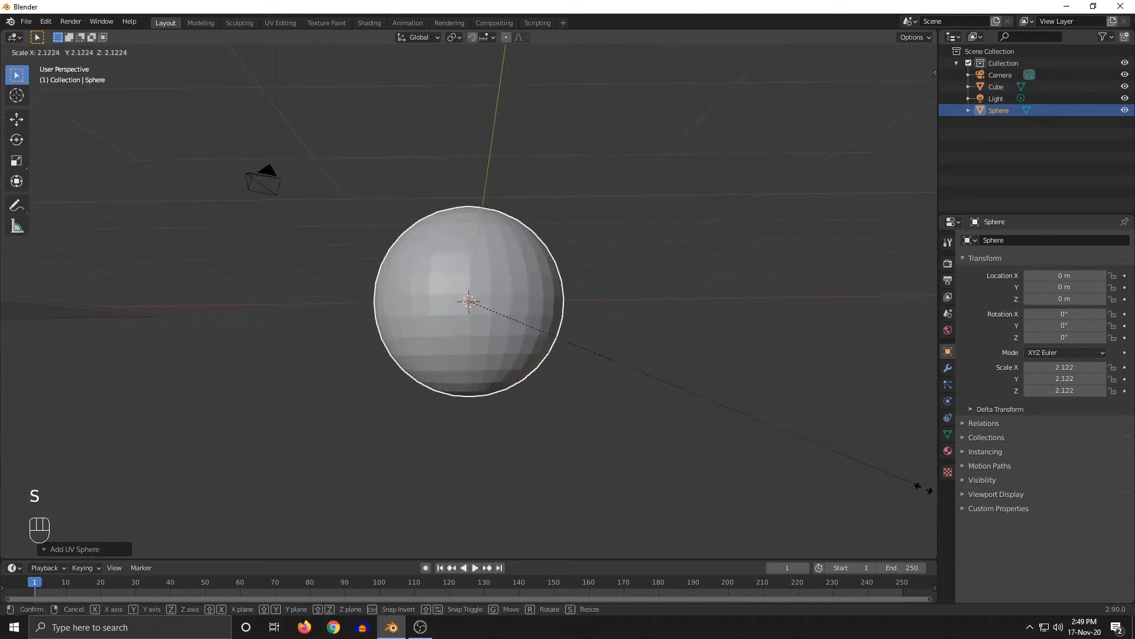
{"action": "left_click", "coordinate": [636, 299]}
{"action": "scroll", "coordinate": [635, 300], "scroll_direction": "down", "scroll_amount": 4}
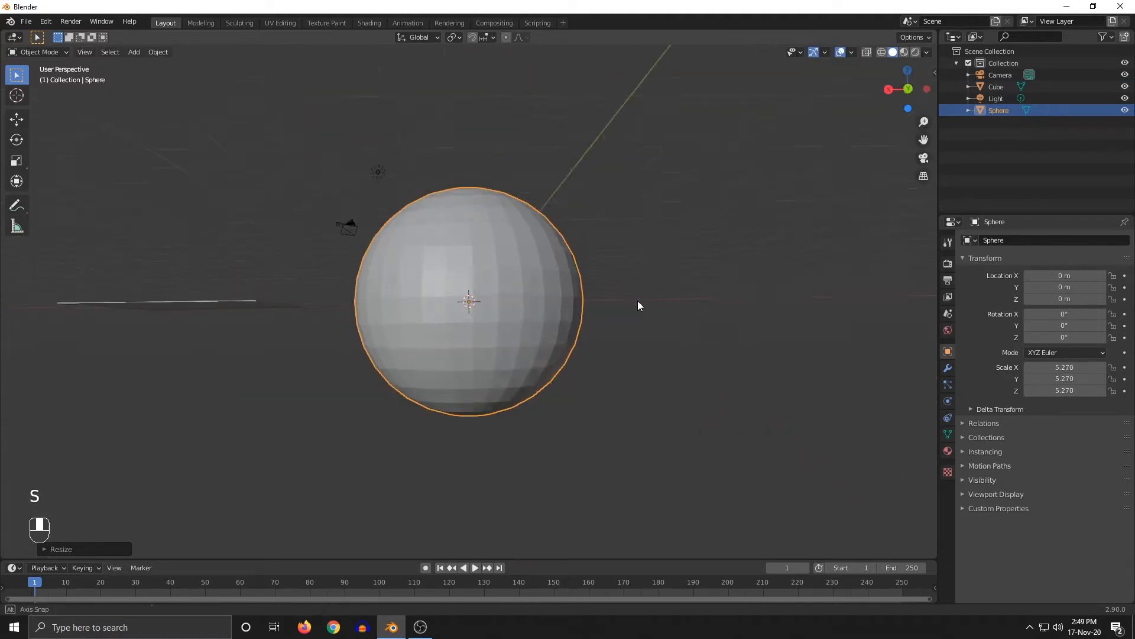
{"action": "middle_click_drag", "start_coordinate": [637, 300], "coordinate": [598, 317]}
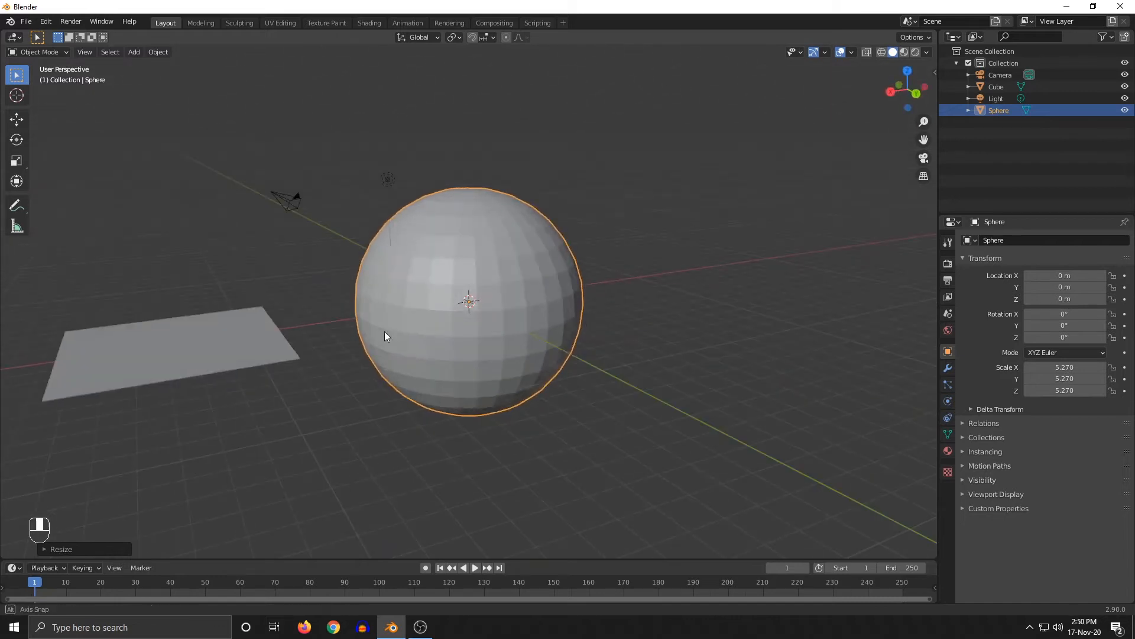
Flatten the sphere along the global Z axis into a thin disc with a Z scale of about -0.511
{"action": "middle_click_drag", "start_coordinate": [385, 331], "coordinate": [405, 322]}
{"action": "key", "text": "s"}
{"action": "key", "text": "z"}
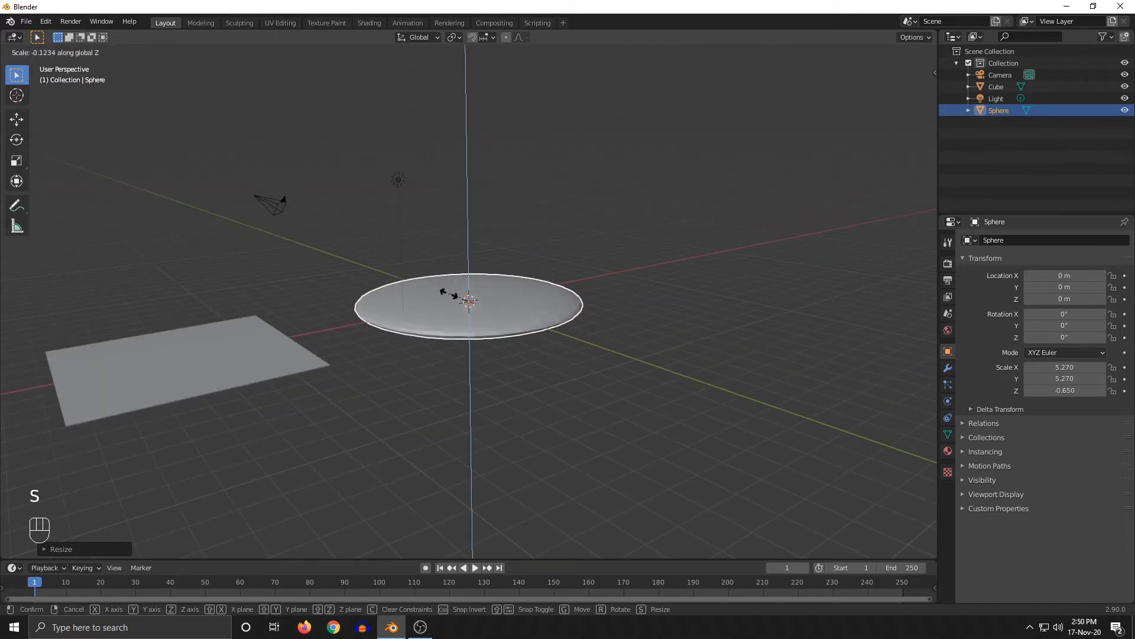
{"action": "left_click", "coordinate": [454, 311]}
{"action": "scroll", "coordinate": [647, 385], "scroll_direction": "down", "scroll_amount": 3}
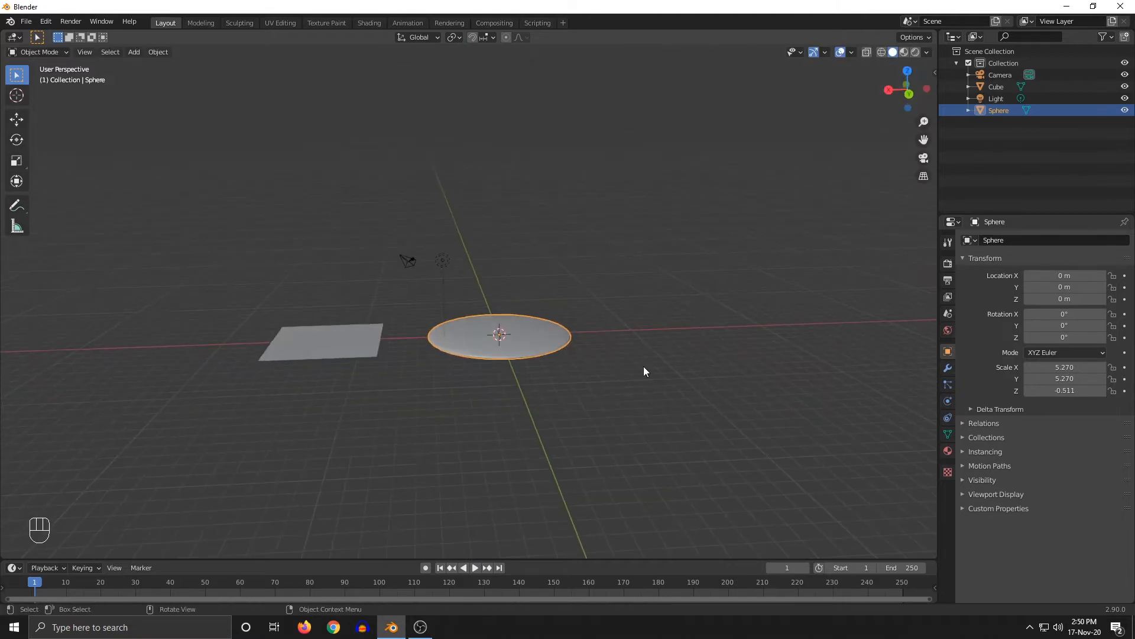
Move the flattened sphere along the global X axis to an X location of about -15.765 m
{"action": "middle_click_drag", "start_coordinate": [703, 373], "coordinate": [654, 366]}
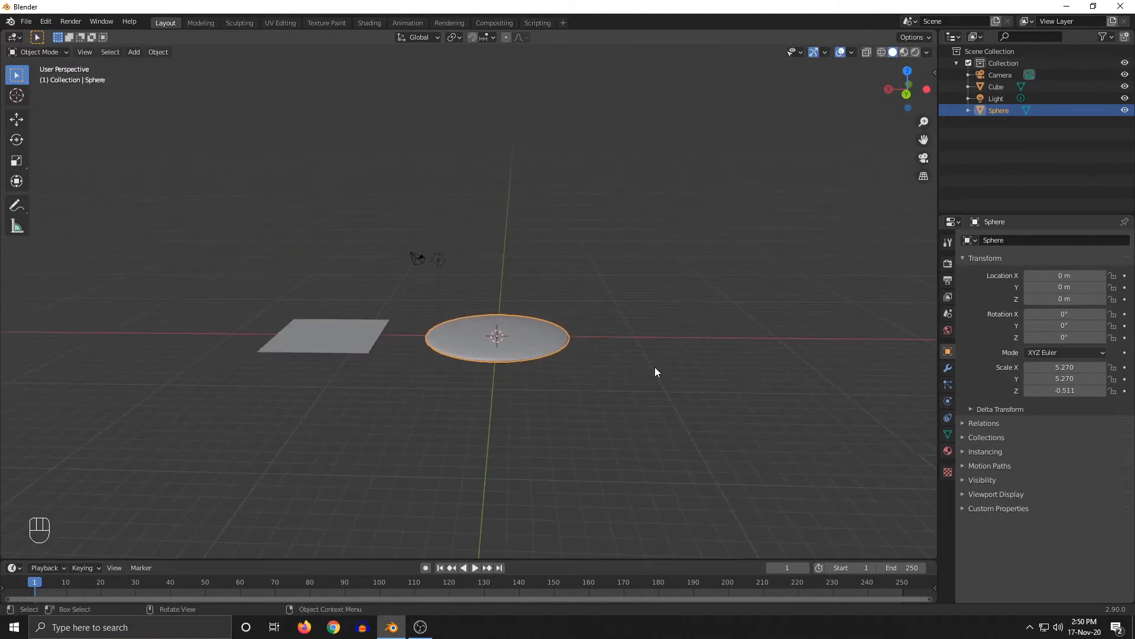
{"action": "key", "text": "g"}
{"action": "key", "text": "x"}
{"action": "left_click", "coordinate": [875, 380]}
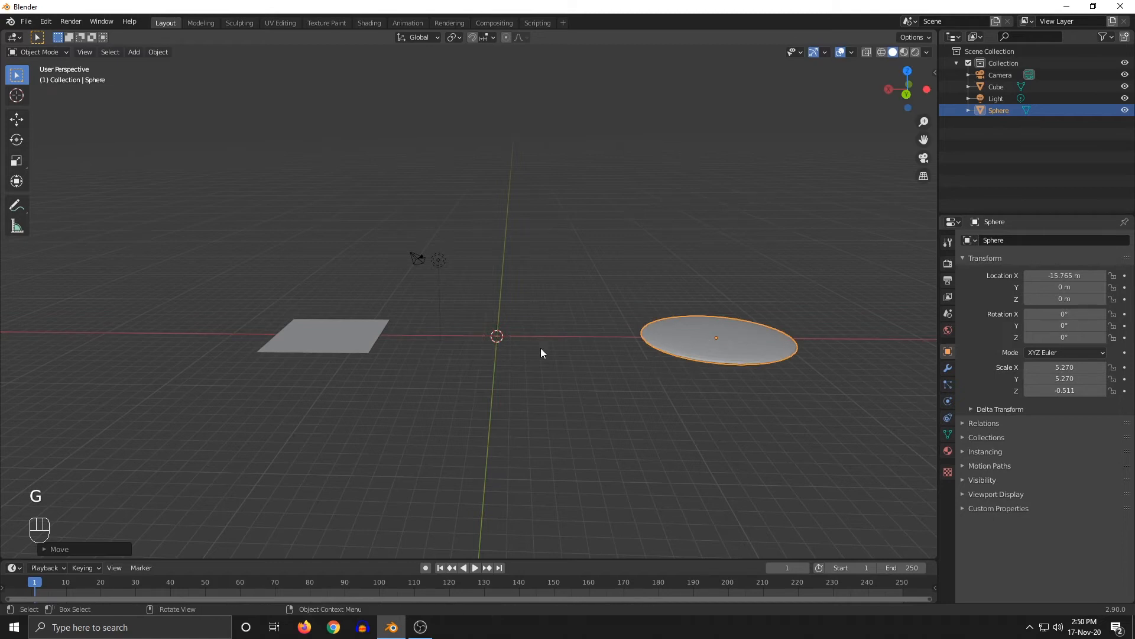
{"action": "mouse_move", "coordinate": [541, 353]}
{"action": "middle_mouse_down"}
{"action": "mouse_move", "coordinate": [589, 365]}
{"action": "mouse_move", "coordinate": [532, 343]}
{"action": "middle_mouse_up"}
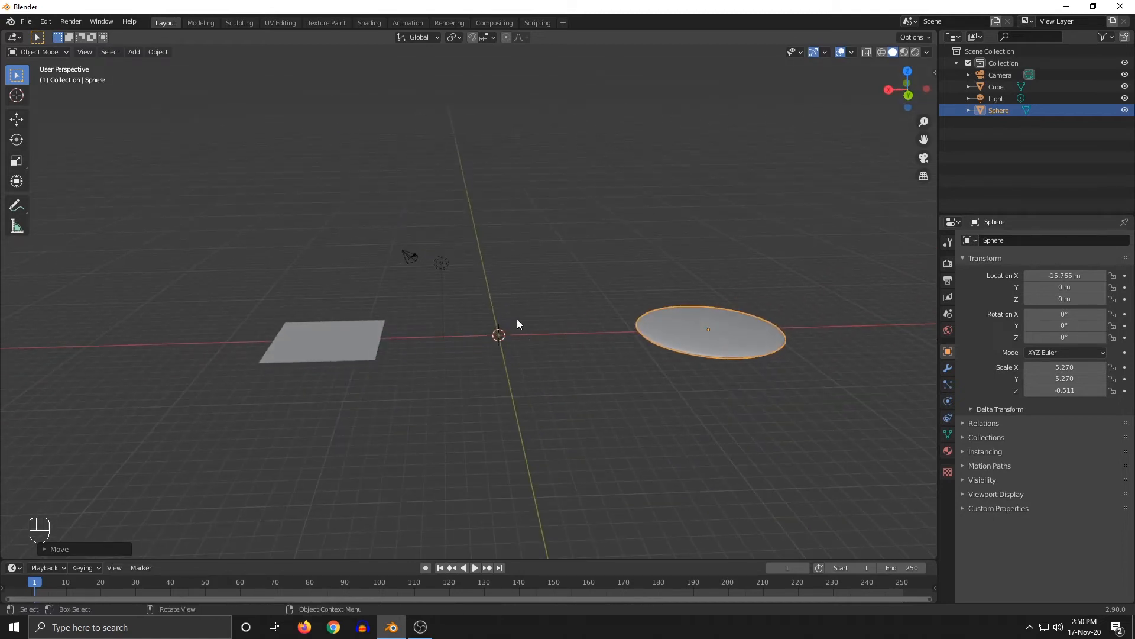
{"action": "key", "text": "shift+a"}
{"action": "mouse_move", "coordinate": [507, 223]}
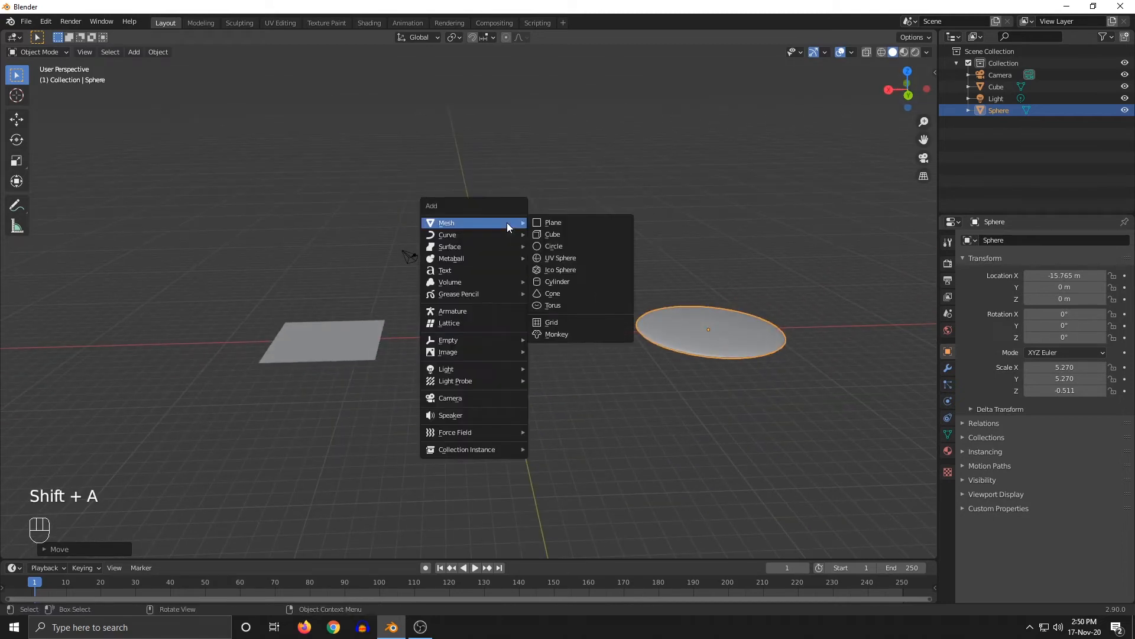
{"action": "left_click", "coordinate": [572, 235]}
{"action": "middle_click_drag", "start_coordinate": [572, 234], "coordinate": [632, 320]}
{"action": "scroll", "coordinate": [623, 321], "scroll_direction": "up", "scroll_amount": 3}
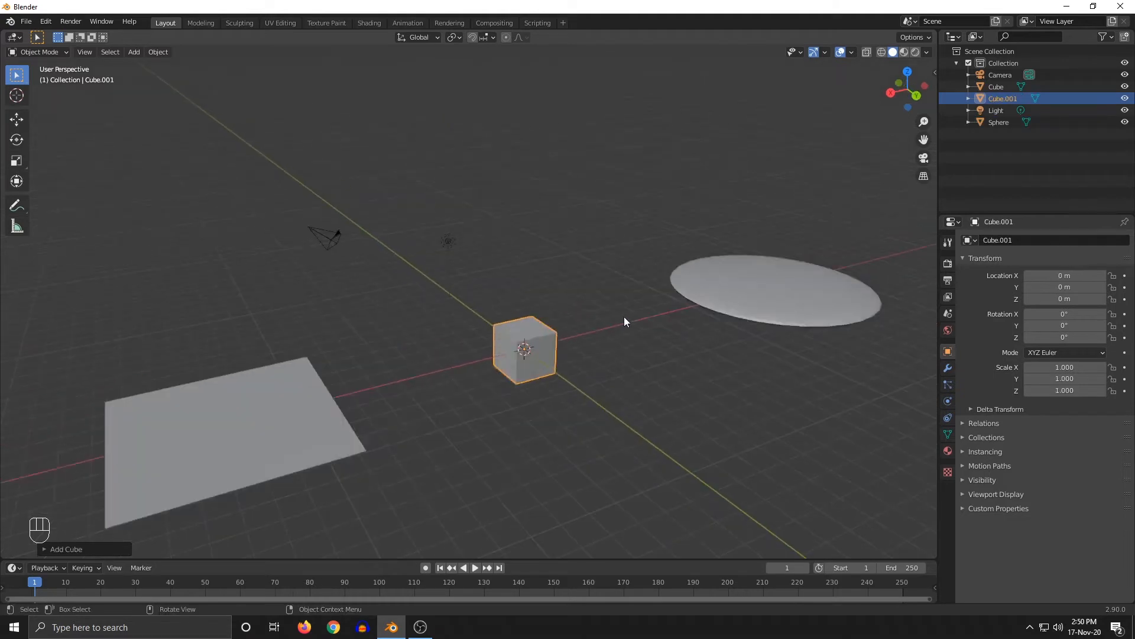
{"action": "key", "text": "ctrl+z"}
Add a cylinder mesh at the world origin between the flat plate and the disc
{"action": "key", "text": "shift+a"}
{"action": "mouse_move", "coordinate": [624, 308]}
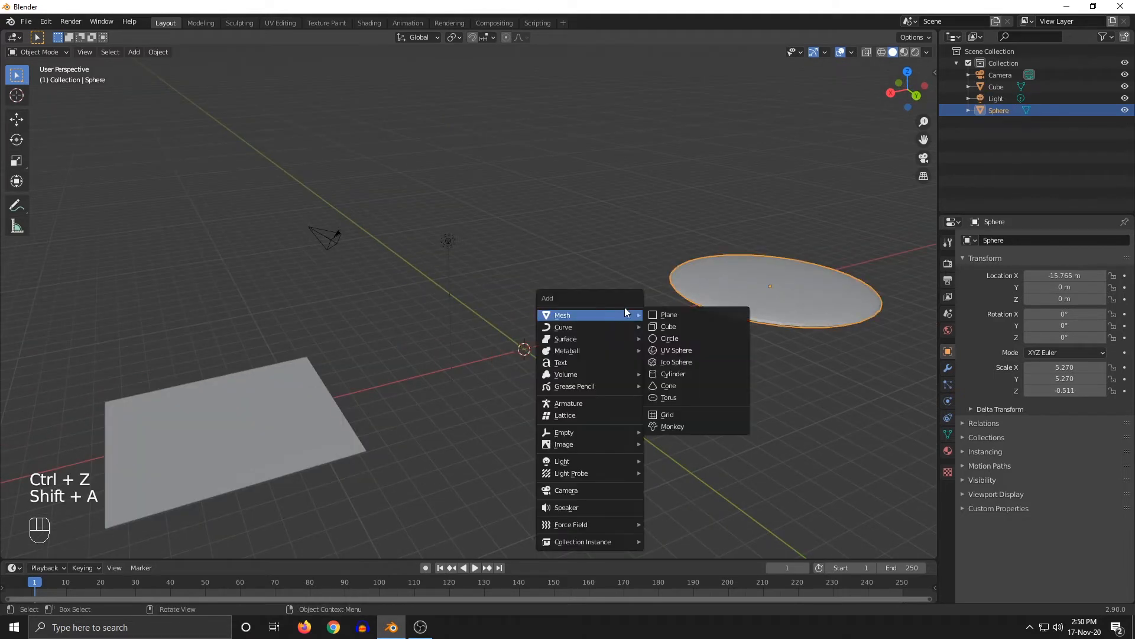
{"action": "left_click", "coordinate": [718, 375]}
{"action": "middle_click_drag", "start_coordinate": [708, 364], "coordinate": [566, 318]}
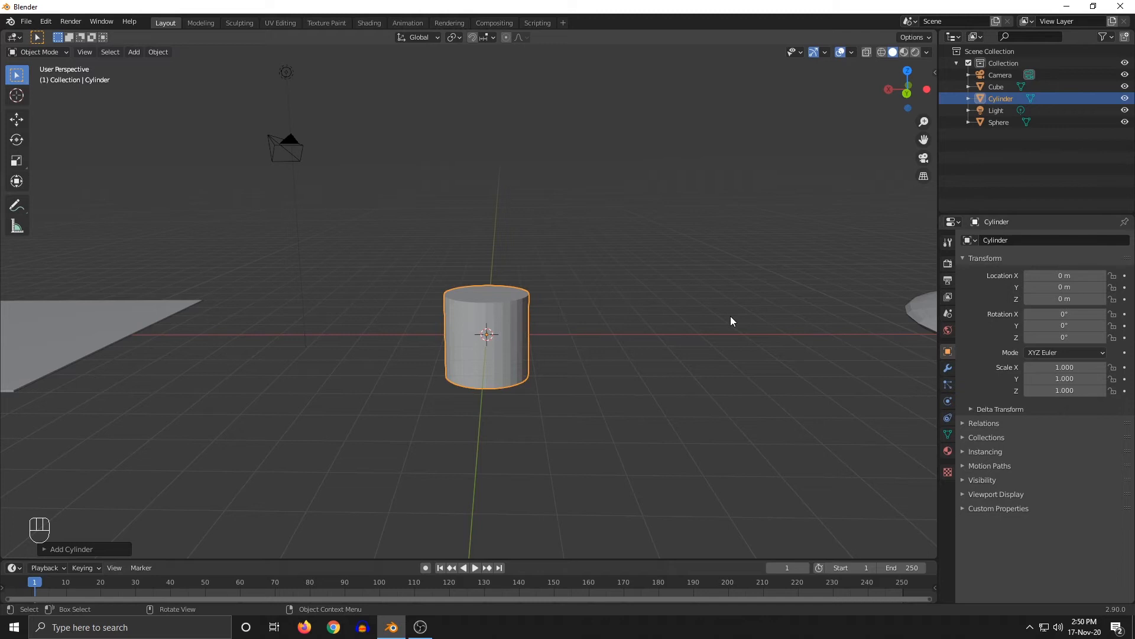
Try rotating the cylinder freely without an axis constraint, first from the front and again from above, cancelling each rotation
{"action": "key", "text": "r"}
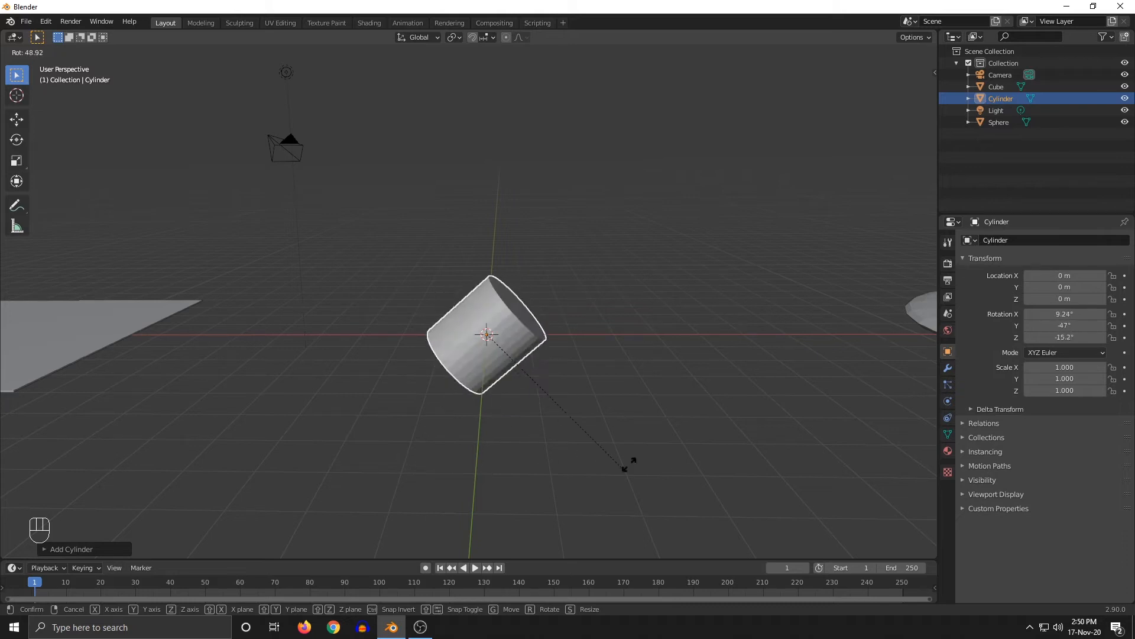
{"action": "right_click", "coordinate": [504, 304]}
{"action": "scroll", "coordinate": [501, 307], "scroll_direction": "down", "scroll_amount": 4}
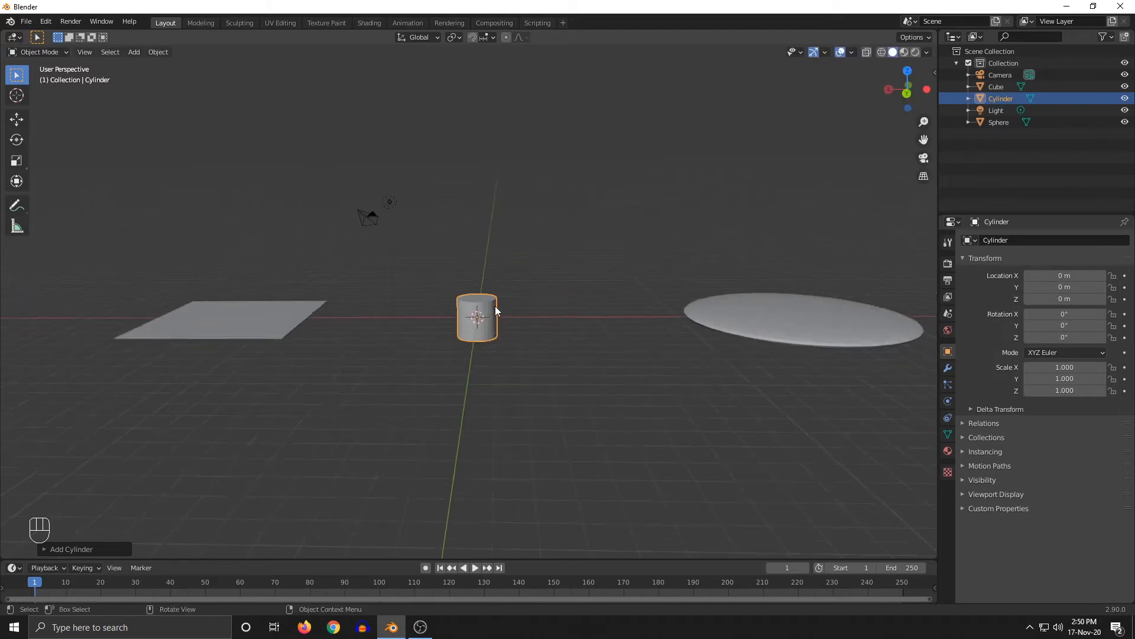
{"action": "middle_click_drag", "start_coordinate": [496, 307], "coordinate": [648, 418]}
{"action": "key", "text": "r"}
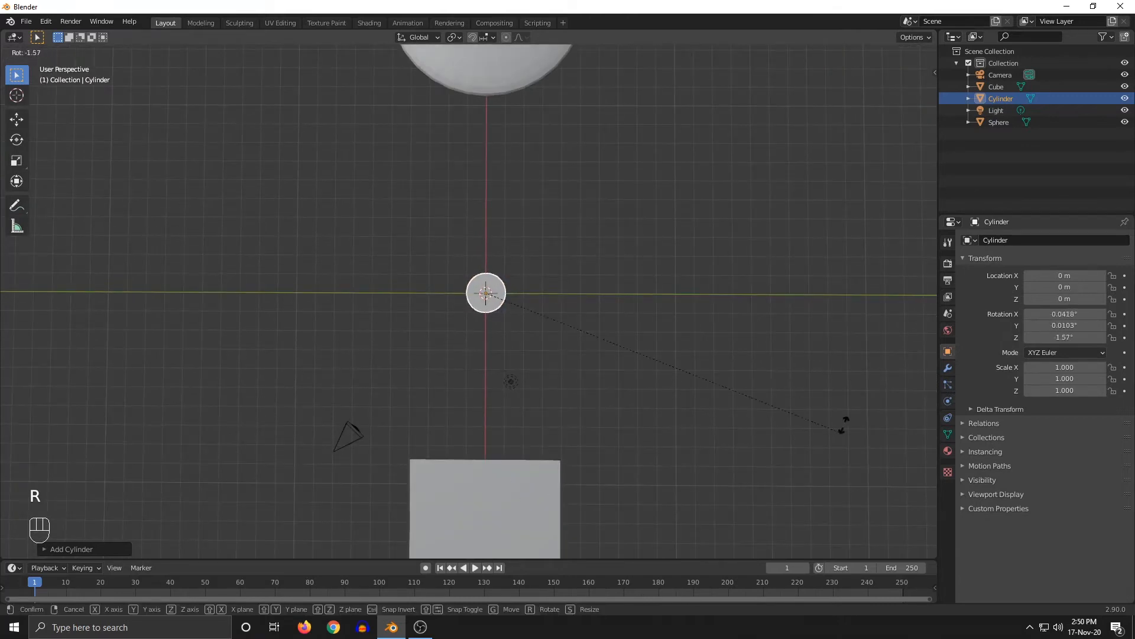
{"action": "right_click", "coordinate": [655, 401]}
Try rotating the cylinder freely about the global Y axis and cancel the rotation
{"action": "middle_click_drag", "start_coordinate": [654, 397], "coordinate": [566, 262]}
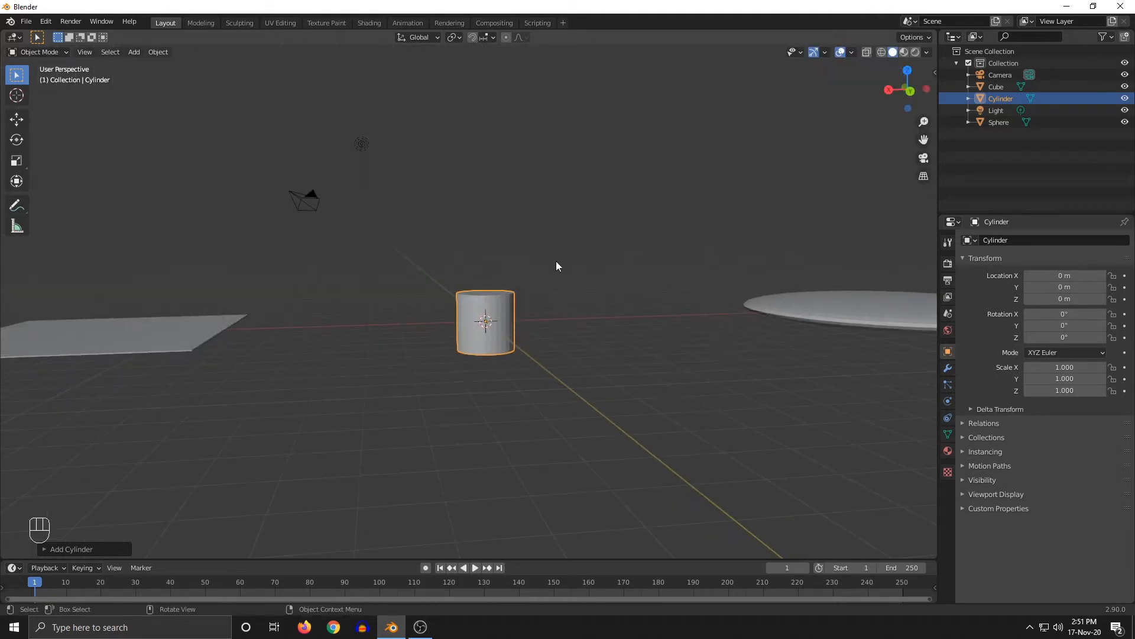
{"action": "key", "text": "r"}
{"action": "key", "text": "y"}
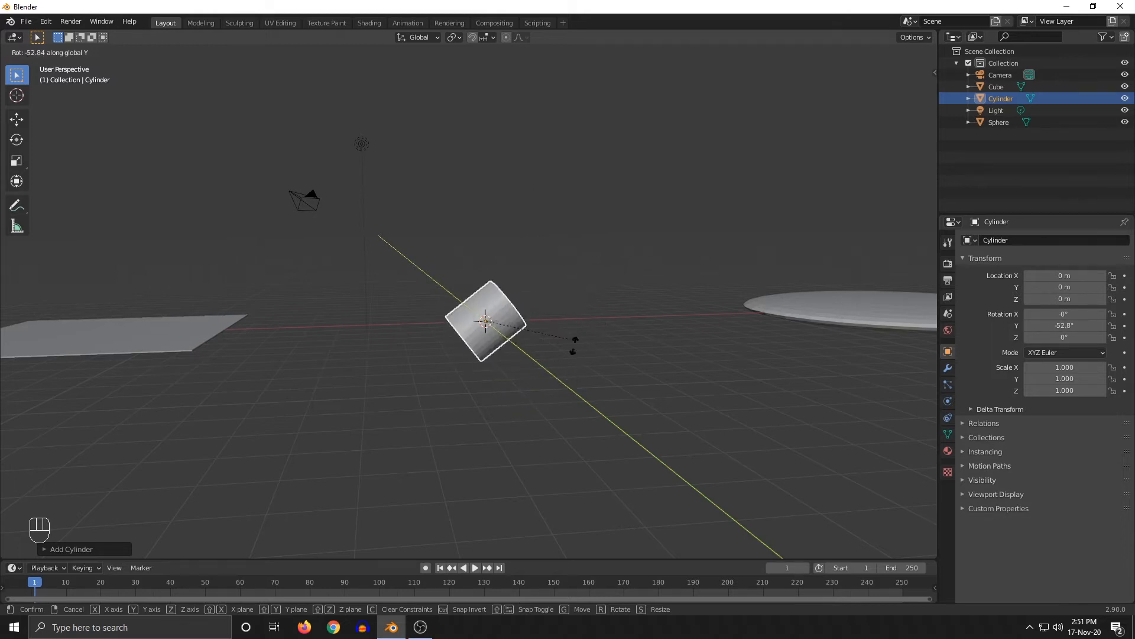
{"action": "right_click", "coordinate": [512, 310]}
Rotate the cylinder exactly 90° about the global Y axis so it lies on its side
{"action": "key", "text": "r"}
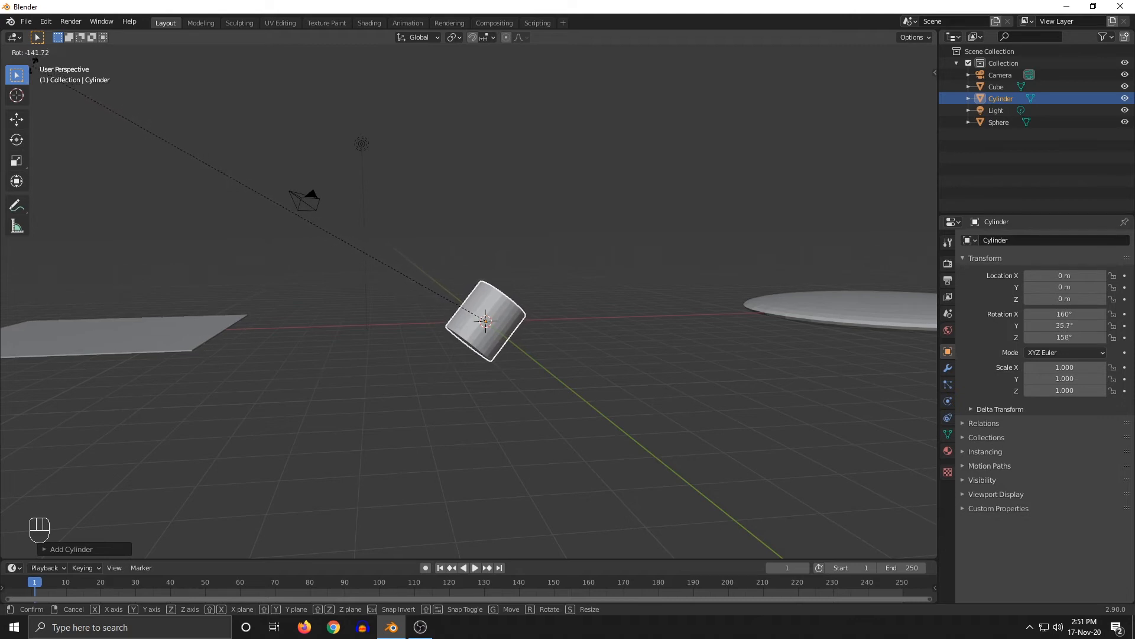
{"action": "key", "text": "y"}
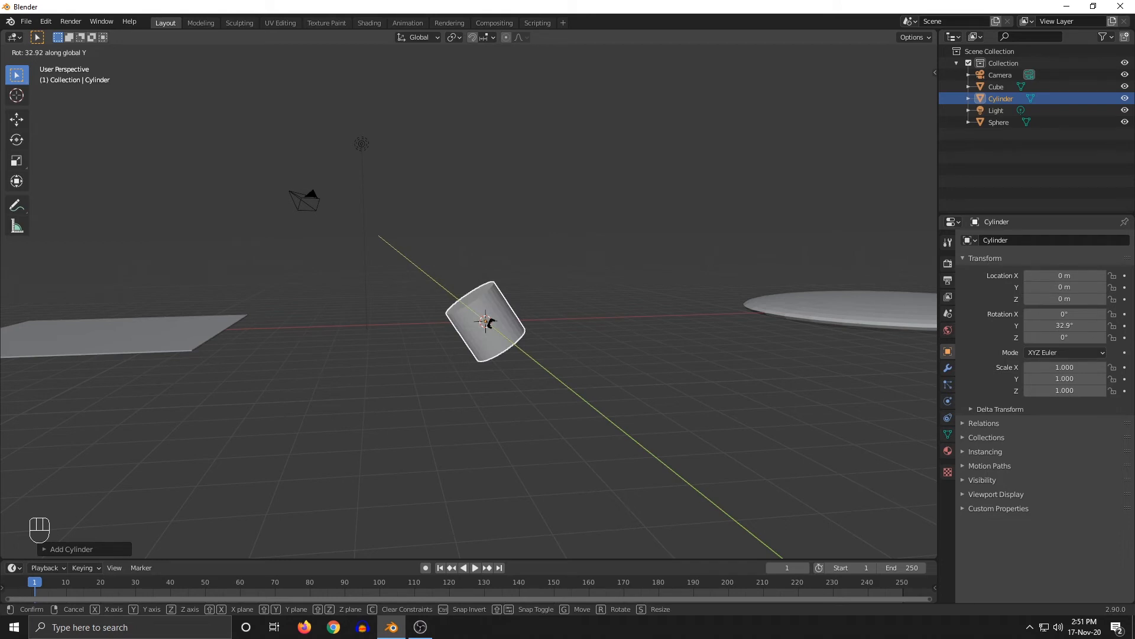
{"action": "type", "text": "90"}
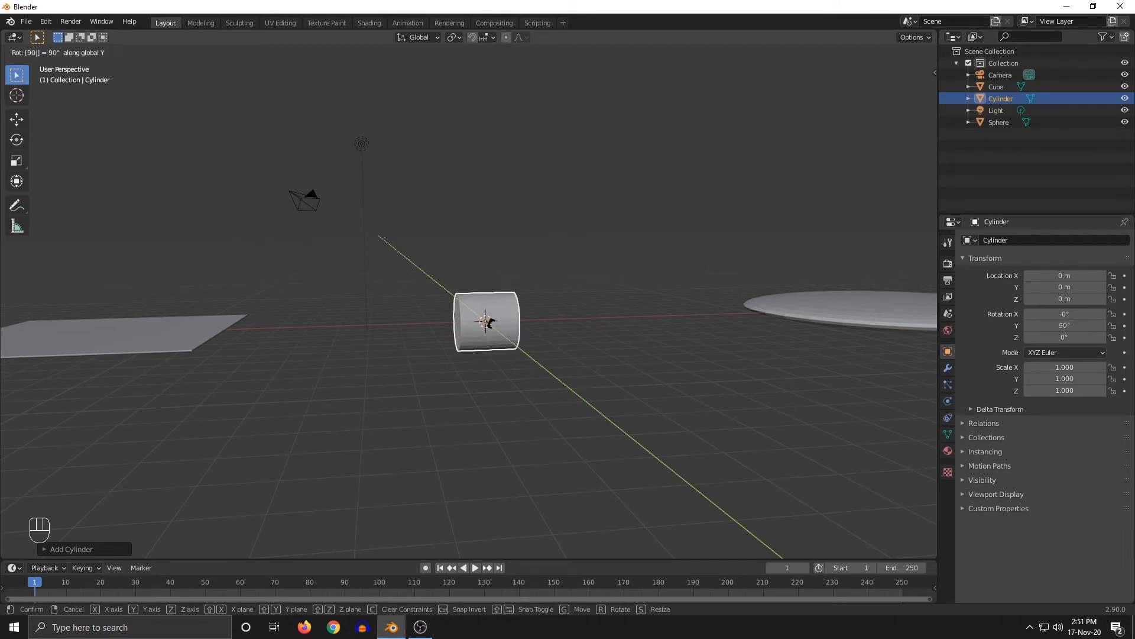
{"action": "key", "text": "Return"}
Rotate the lying cylinder exactly 90° about the global Z axis
{"action": "middle_click_drag", "start_coordinate": [490, 321], "coordinate": [491, 374]}
{"action": "middle_click_drag", "start_coordinate": [568, 357], "coordinate": [573, 349]}
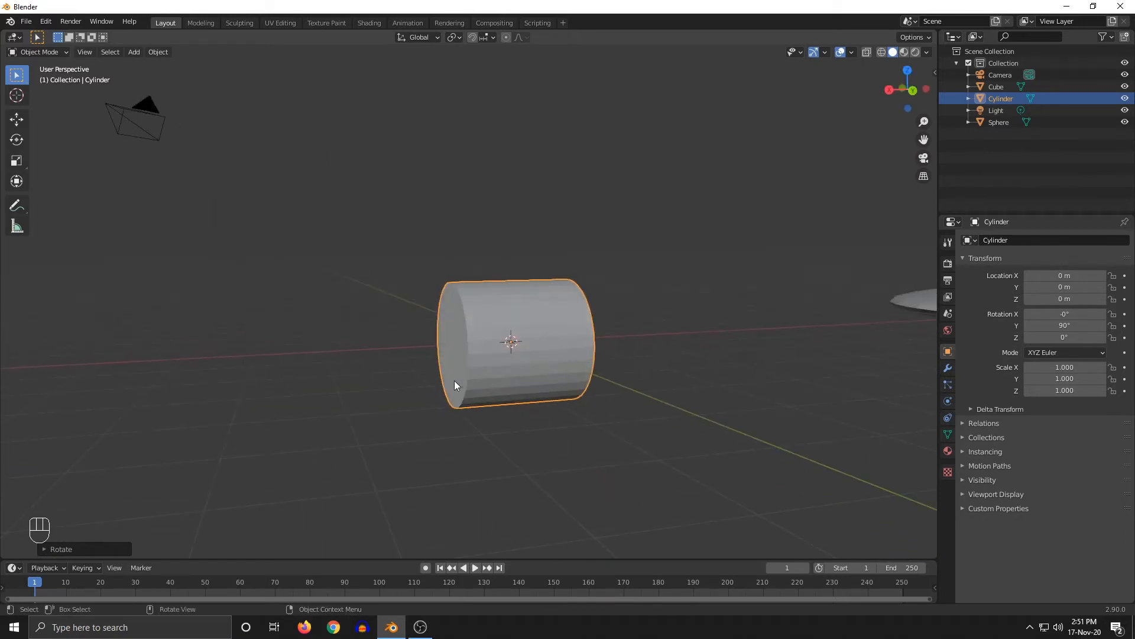
{"action": "middle_click_drag", "start_coordinate": [454, 385], "coordinate": [549, 399]}
{"action": "scroll", "coordinate": [549, 399], "scroll_direction": "down", "scroll_amount": 3}
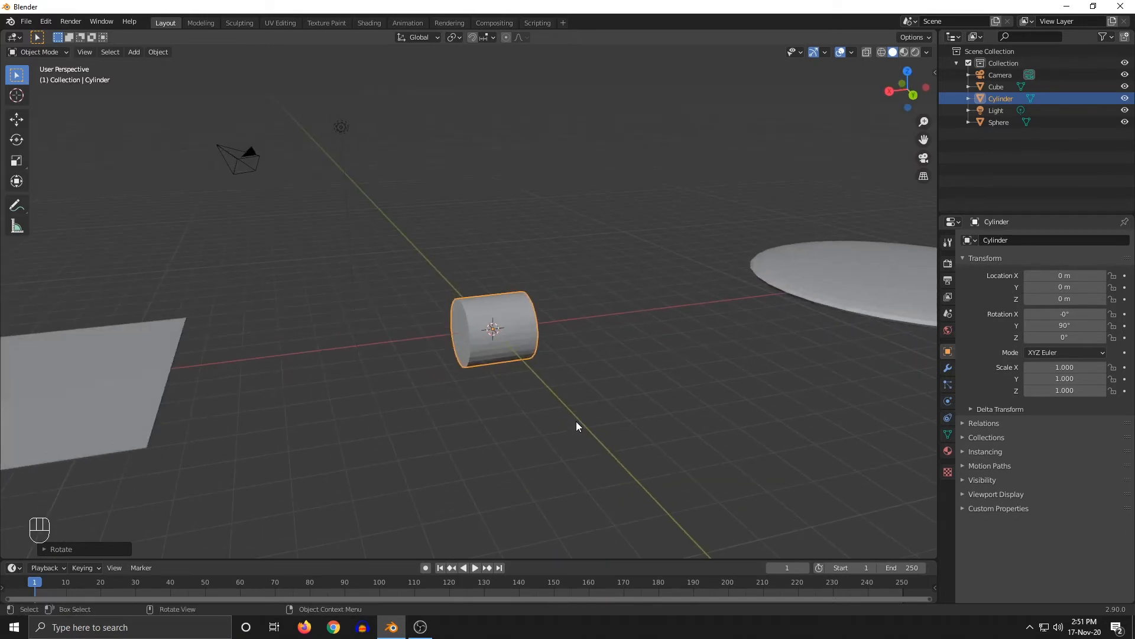
{"action": "key", "text": "r"}
{"action": "type", "text": "z"}
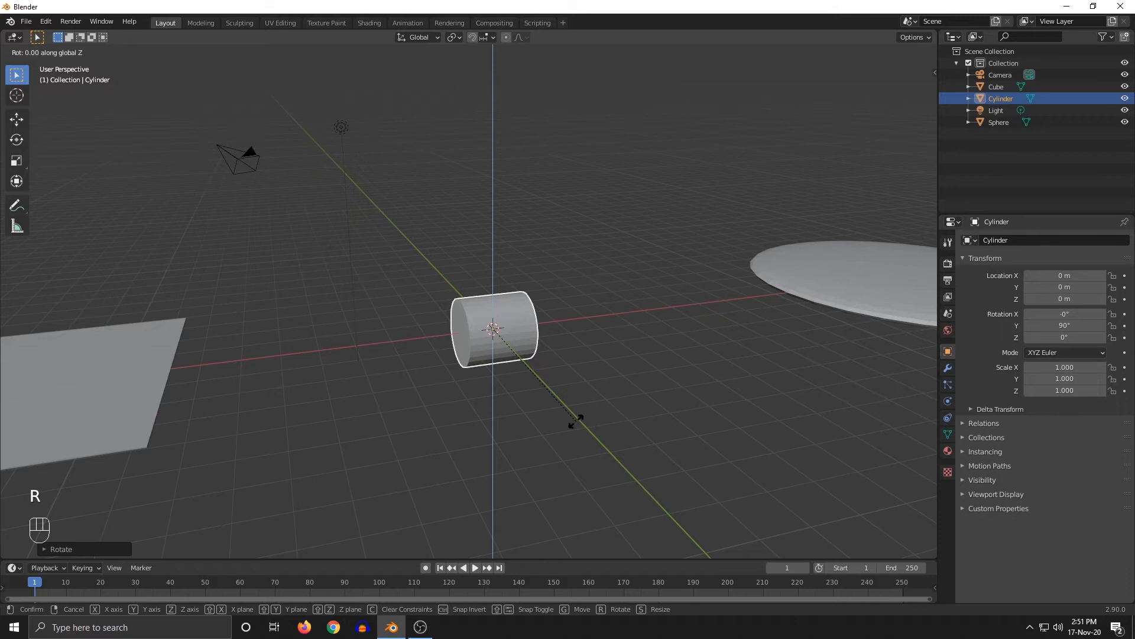
{"action": "type", "text": "90"}
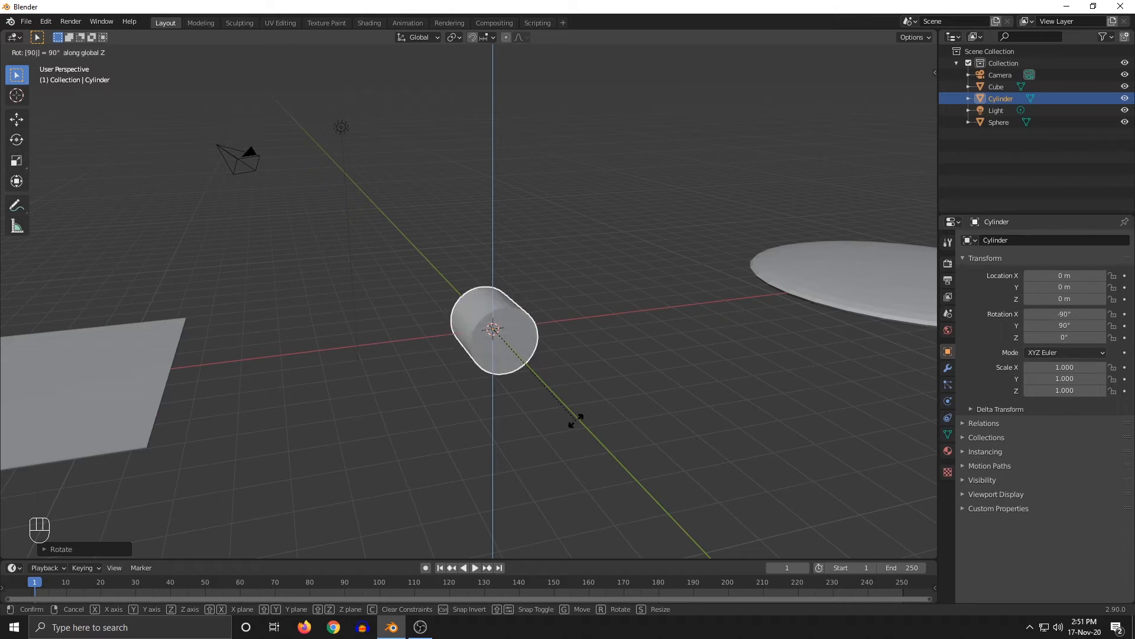
{"action": "key", "text": "Return"}
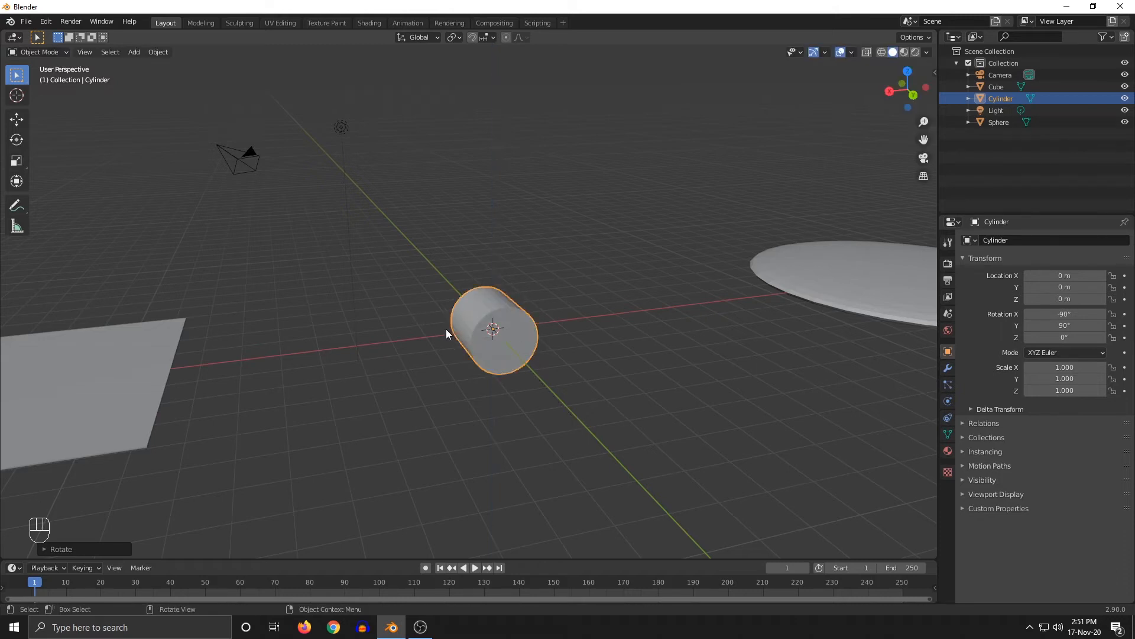
Rotate the cylinder freehand about the global Z axis to an X rotation of about -172°
{"action": "middle_click_drag", "start_coordinate": [564, 436], "coordinate": [407, 349]}
{"action": "key", "text": "r"}
{"action": "key", "text": "z"}
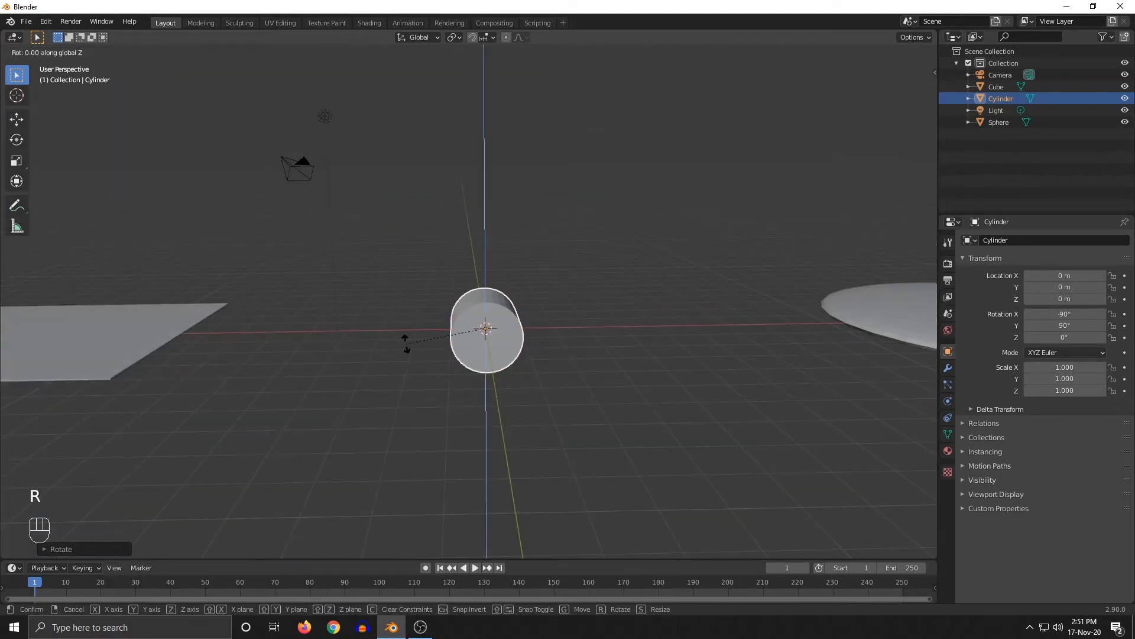
{"action": "left_click", "coordinate": [464, 391]}
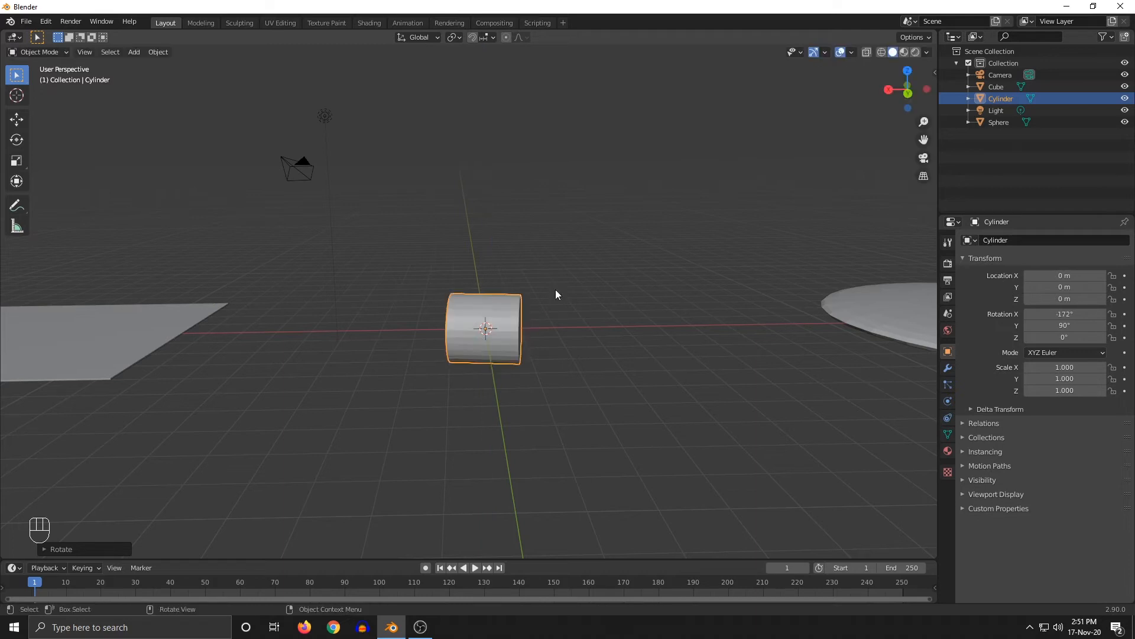
Move the cylinder freely, without an axis constraint, to about X 12.92 m, Y -3.37 m, Z 7.03 m
{"action": "middle_click_drag", "start_coordinate": [555, 289], "coordinate": [554, 331]}
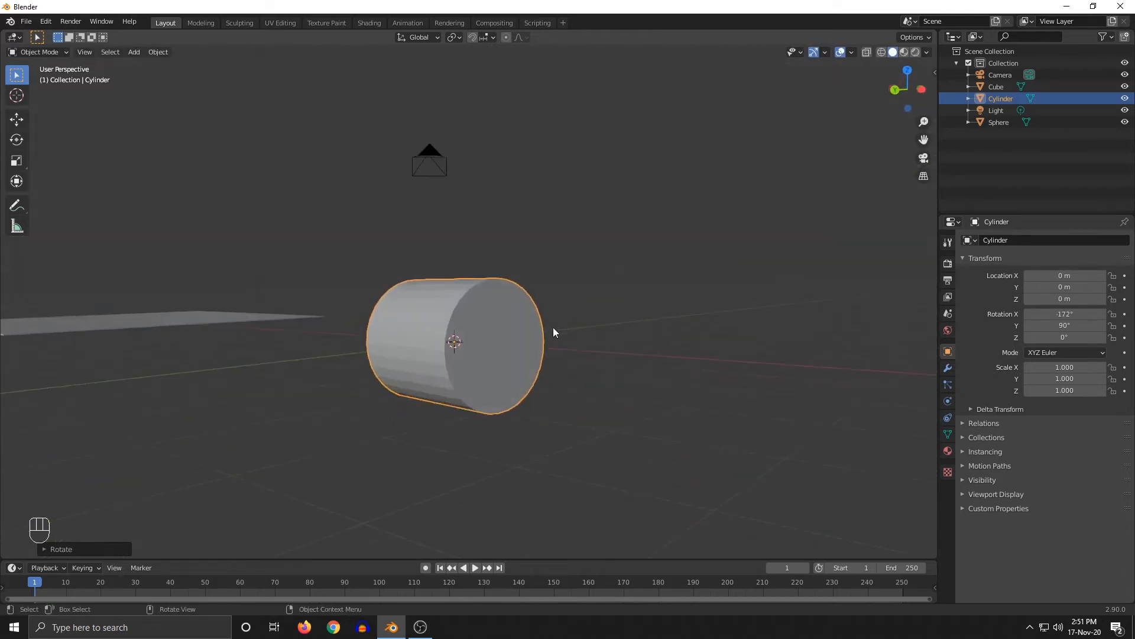
{"action": "scroll", "coordinate": [434, 380], "scroll_direction": "down", "scroll_amount": 3}
{"action": "middle_click_drag", "start_coordinate": [435, 380], "coordinate": [496, 324]}
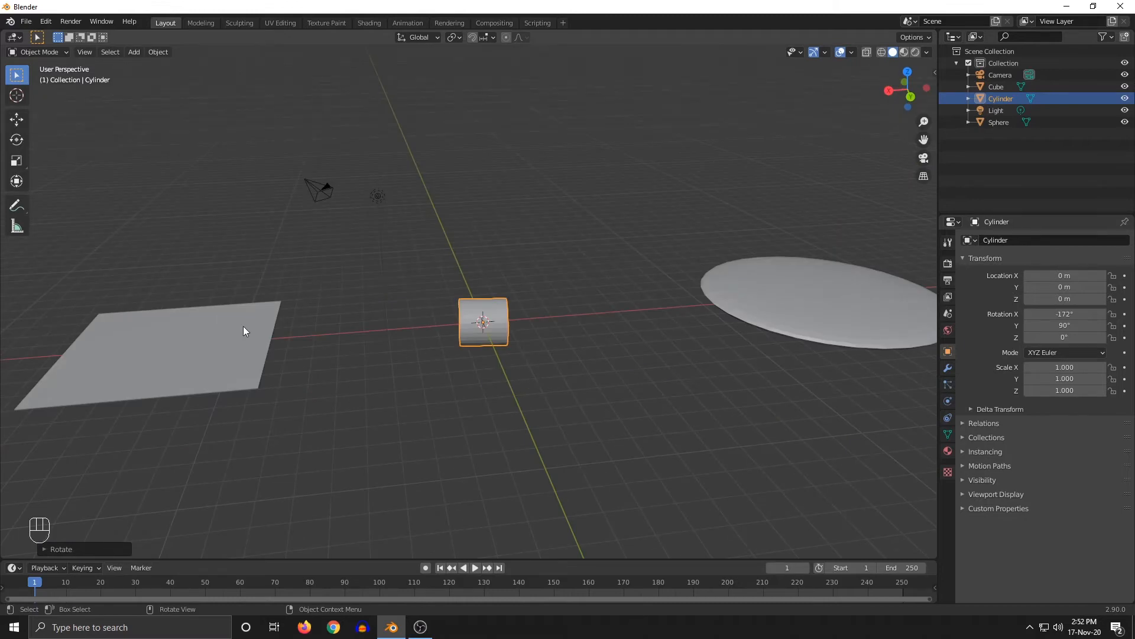
{"action": "middle_click_drag", "start_coordinate": [585, 346], "coordinate": [617, 335]}
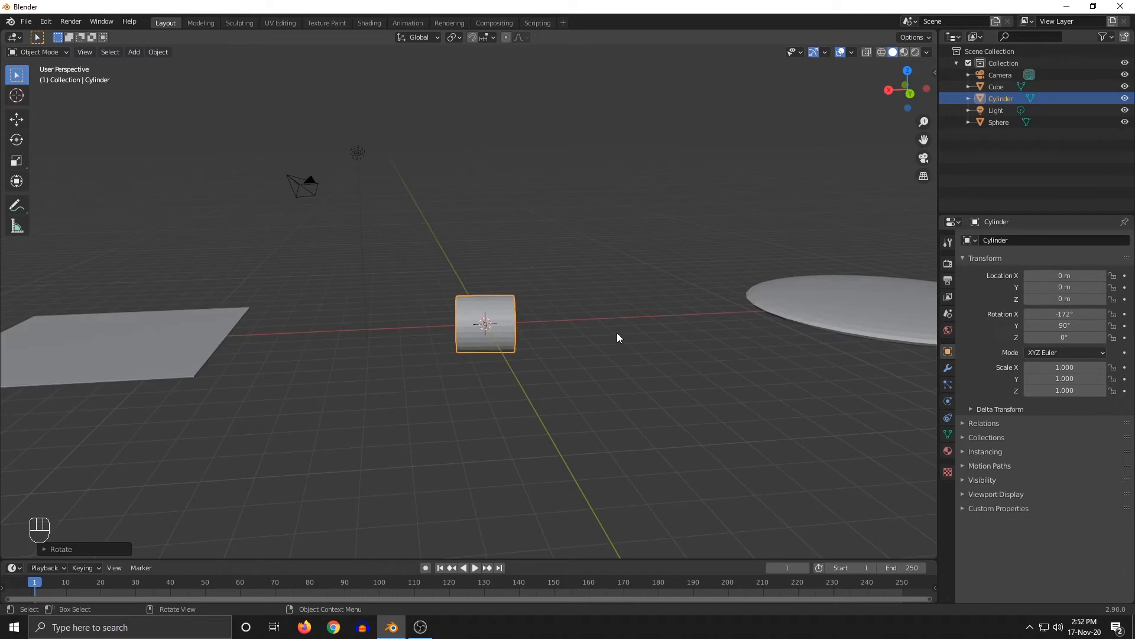
{"action": "key", "text": "g"}
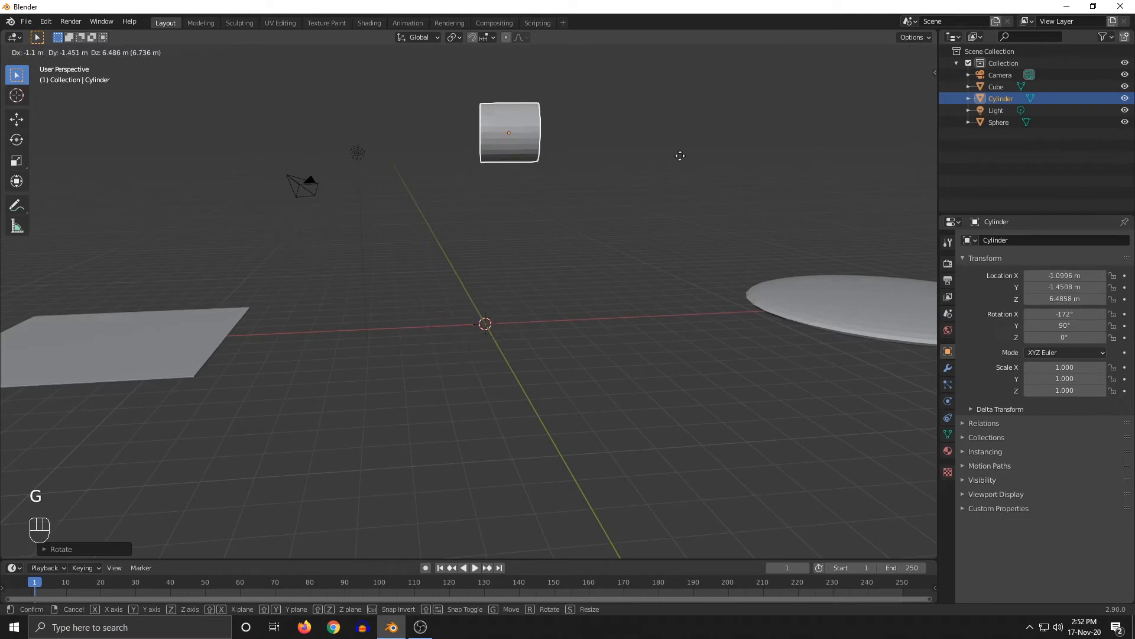
{"action": "left_click", "coordinate": [241, 139]}
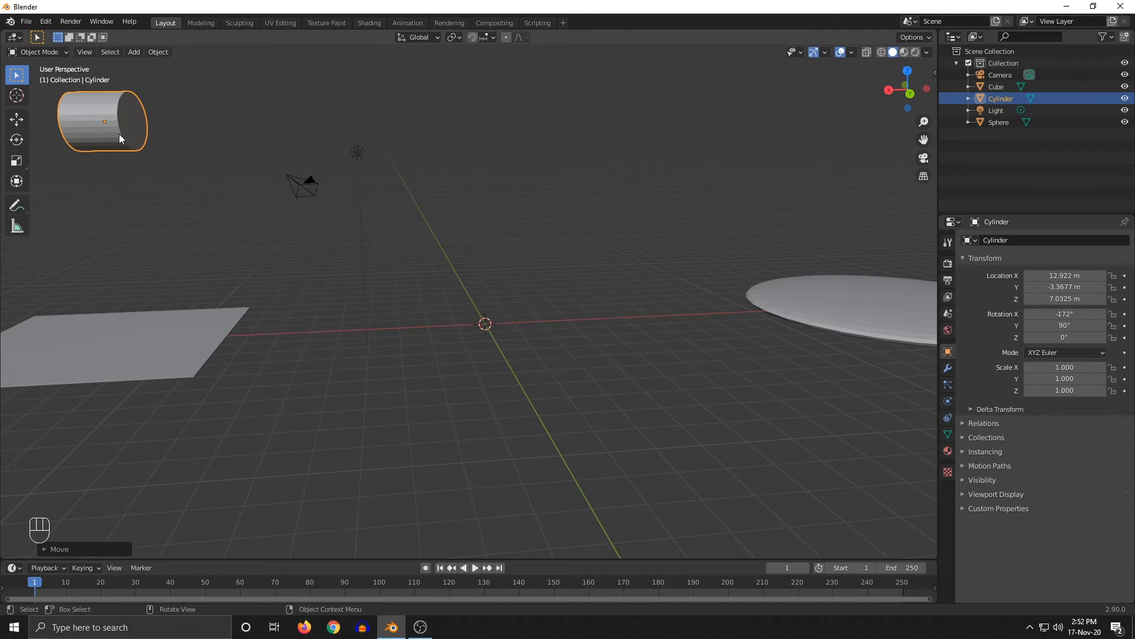
Inspect the moved cylinder from another angle and undo its free move
{"action": "scroll", "coordinate": [450, 287], "scroll_direction": "down", "scroll_amount": 3}
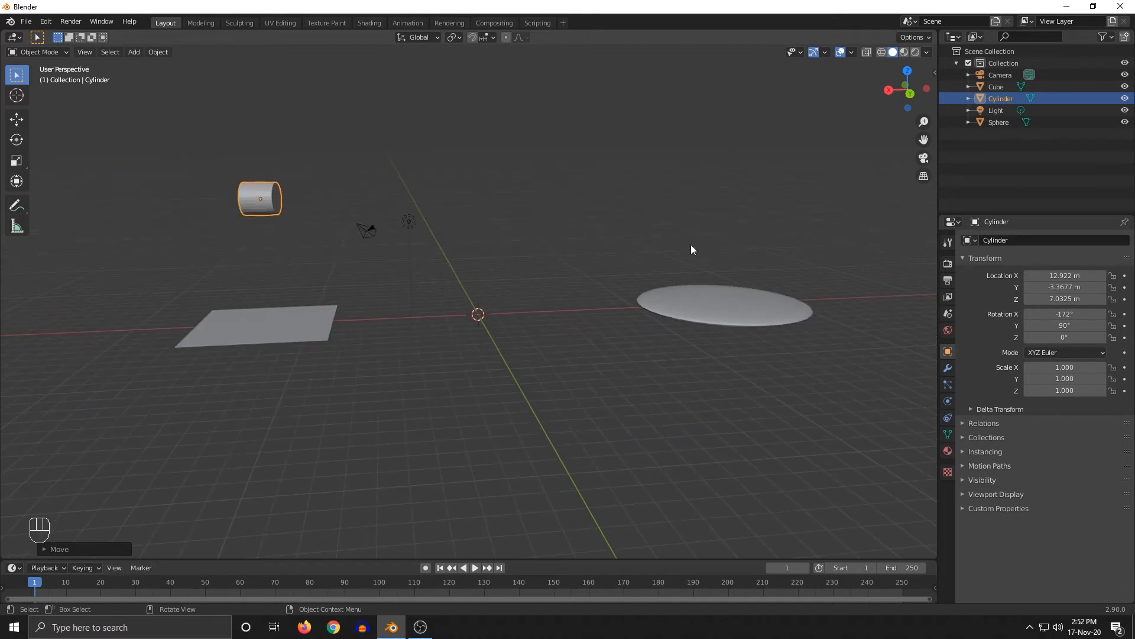
{"action": "middle_click_drag", "start_coordinate": [691, 245], "coordinate": [548, 250]}
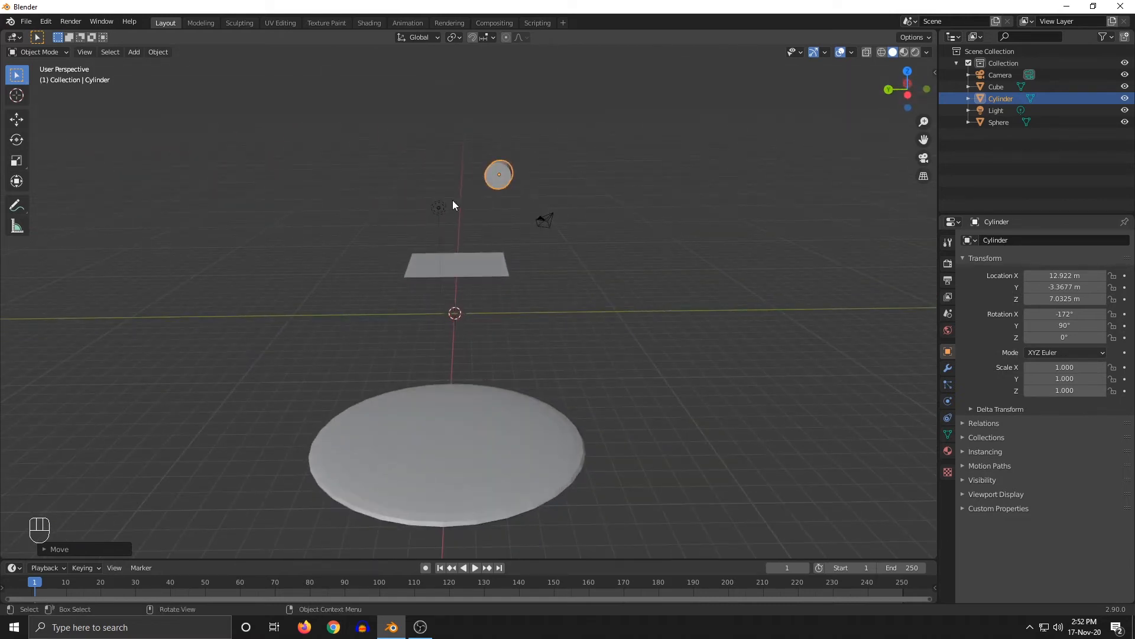
{"action": "middle_click_drag", "start_coordinate": [538, 276], "coordinate": [619, 341]}
{"action": "key", "text": "ctrl+z"}
{"action": "middle_click_drag", "start_coordinate": [434, 334], "coordinate": [636, 348]}
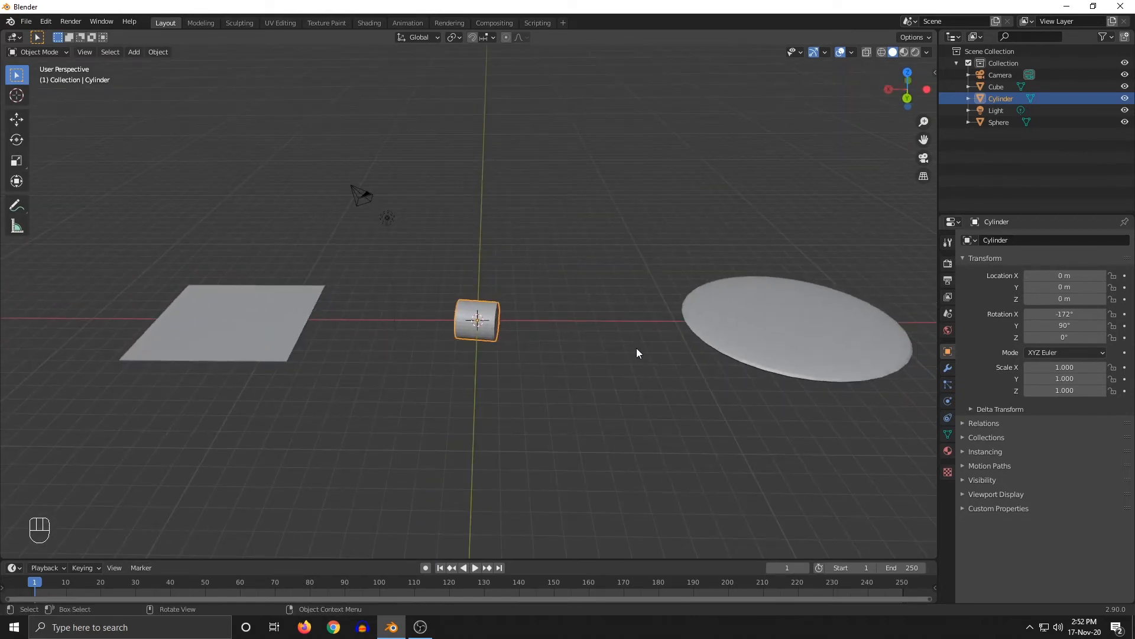
Move the cylinder along the global Y axis to a Y location of about -10.27 m
{"action": "key", "text": "g"}
{"action": "key", "text": "x"}
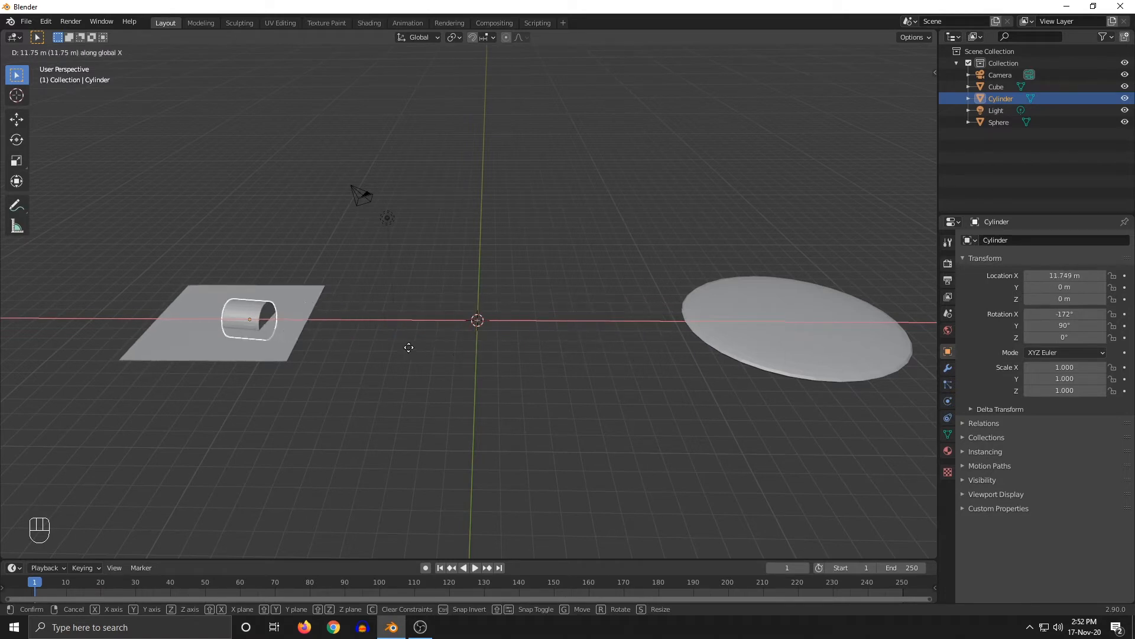
{"action": "key", "text": "y"}
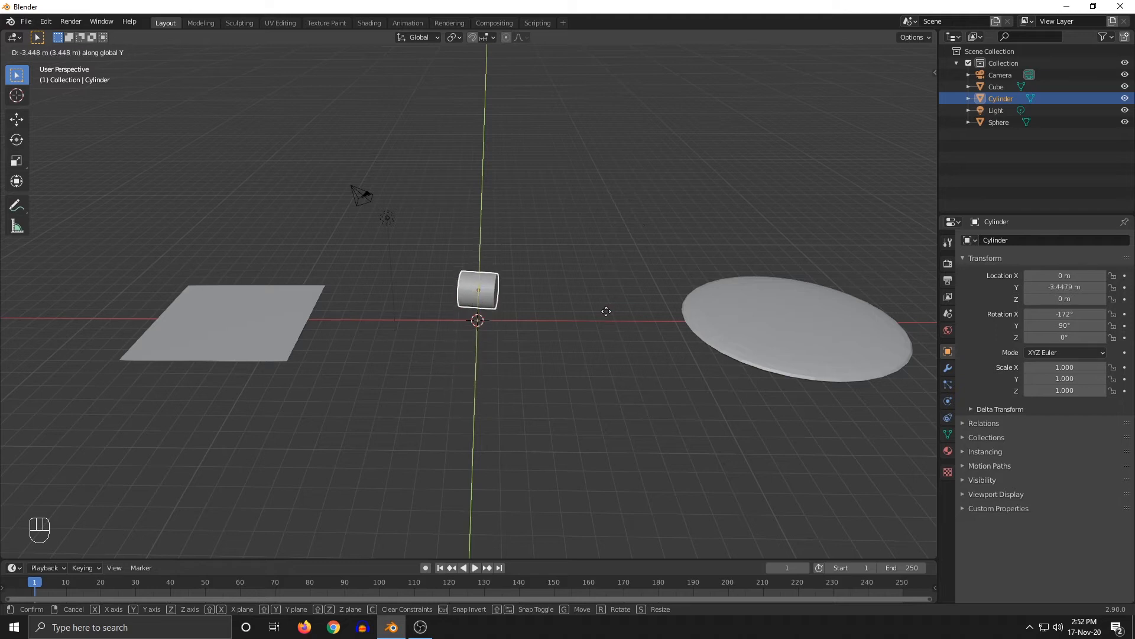
{"action": "left_click", "coordinate": [598, 273]}
{"action": "middle_click_drag", "start_coordinate": [556, 298], "coordinate": [536, 238]}
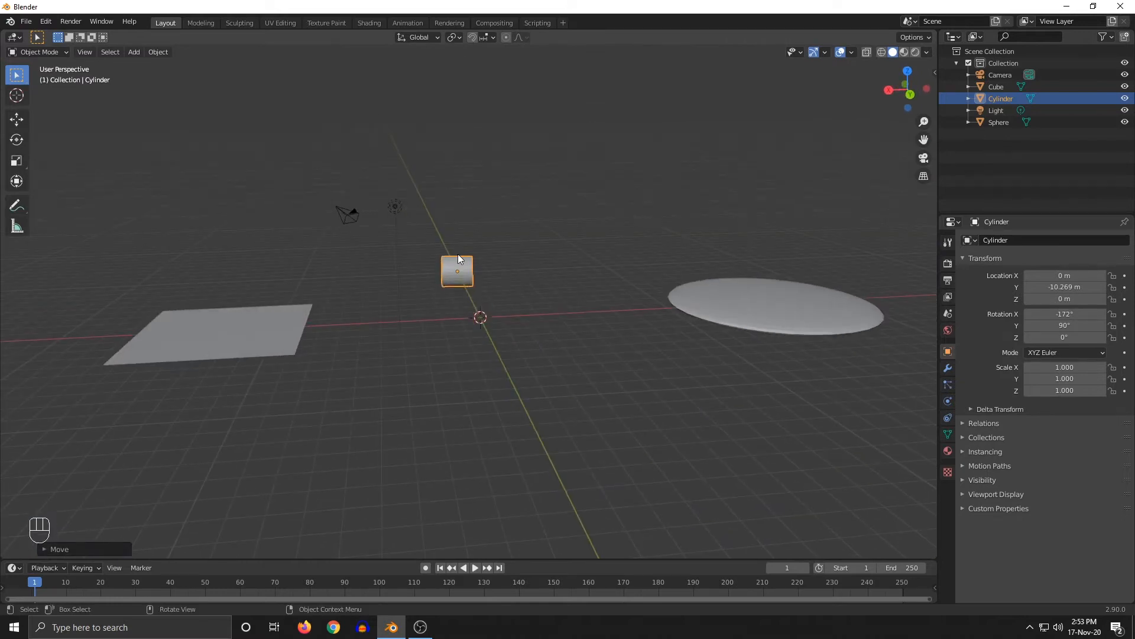
{"action": "scroll", "coordinate": [497, 290], "scroll_direction": "up", "scroll_amount": 3}
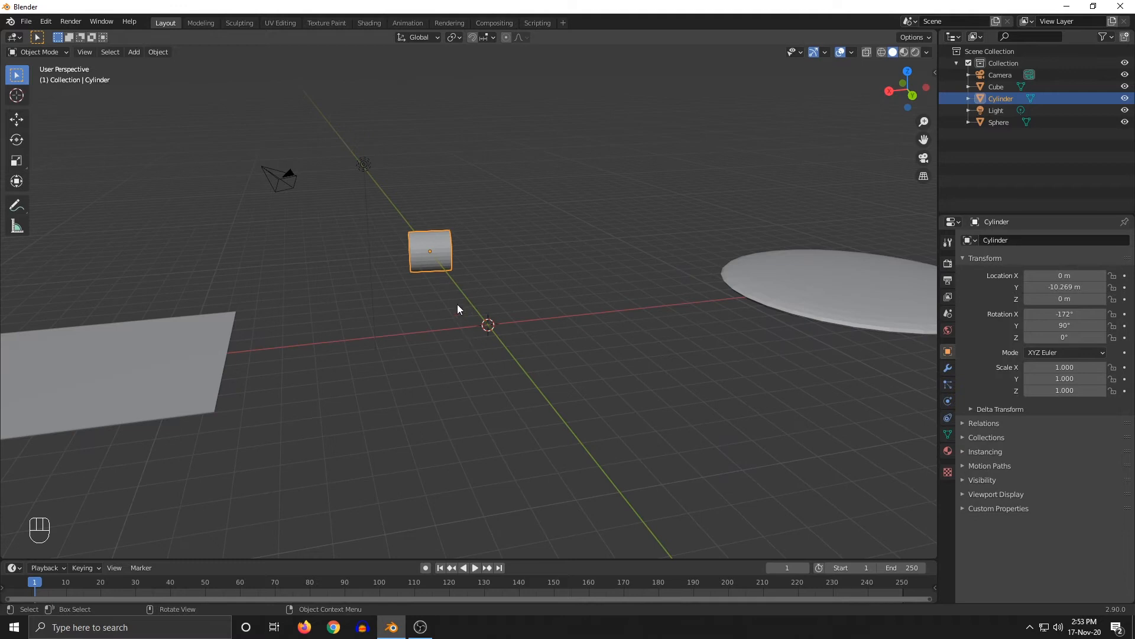
{"action": "middle_click_drag", "start_coordinate": [457, 308], "coordinate": [474, 285]}
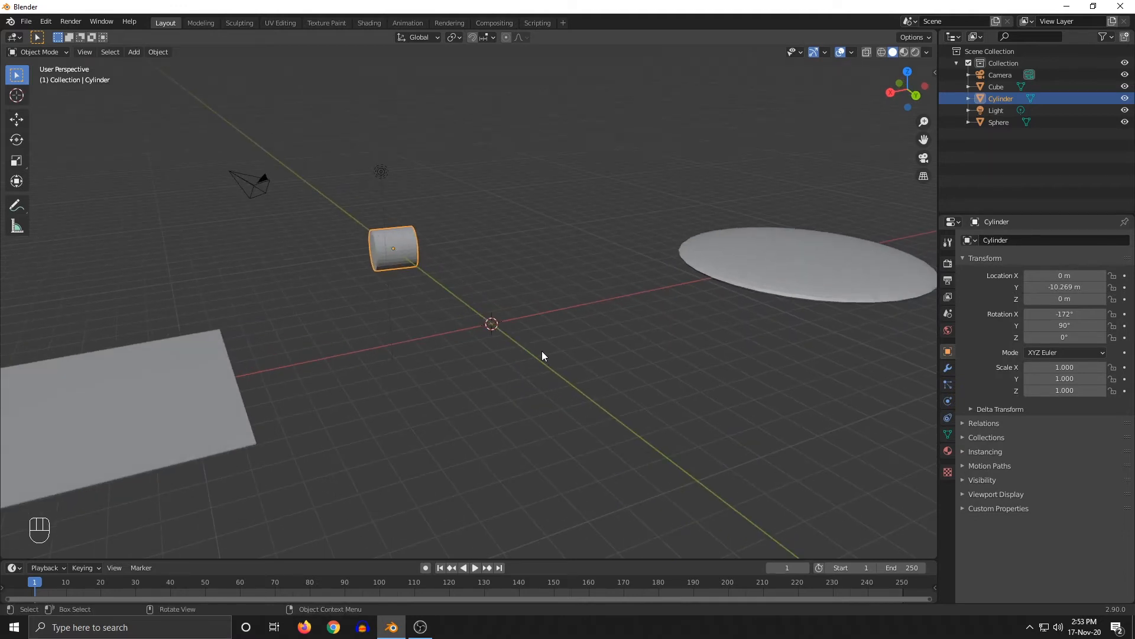
{"action": "middle_click_drag", "start_coordinate": [545, 355], "coordinate": [526, 353]}
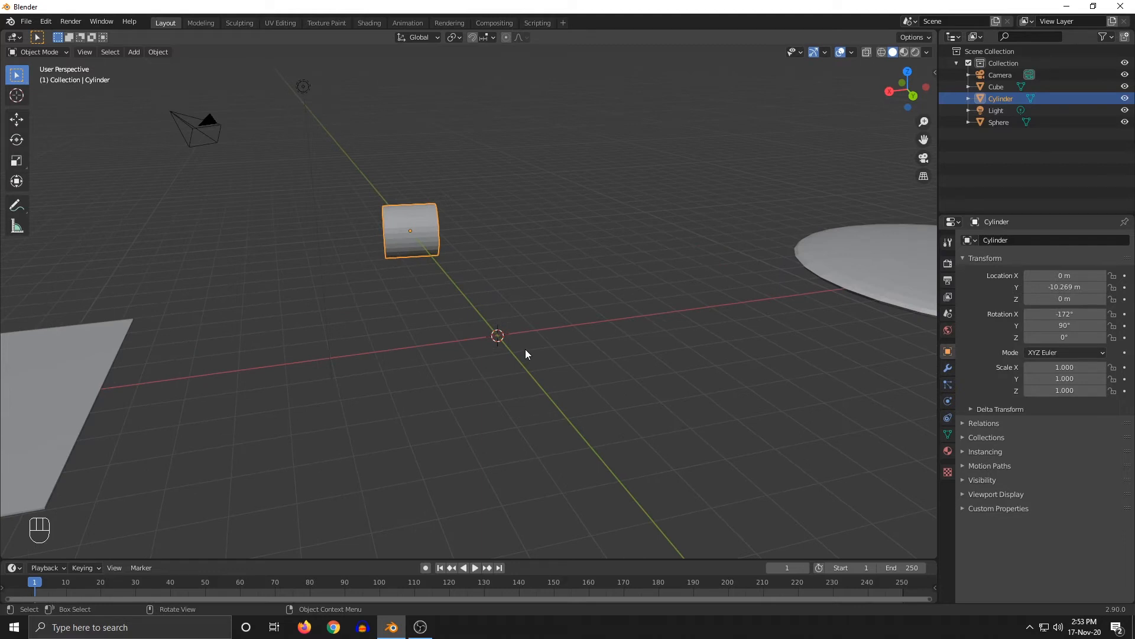
Clear the cylinder's rotation and location so it stands upright at the world origin
{"action": "key", "text": "alt+r"}
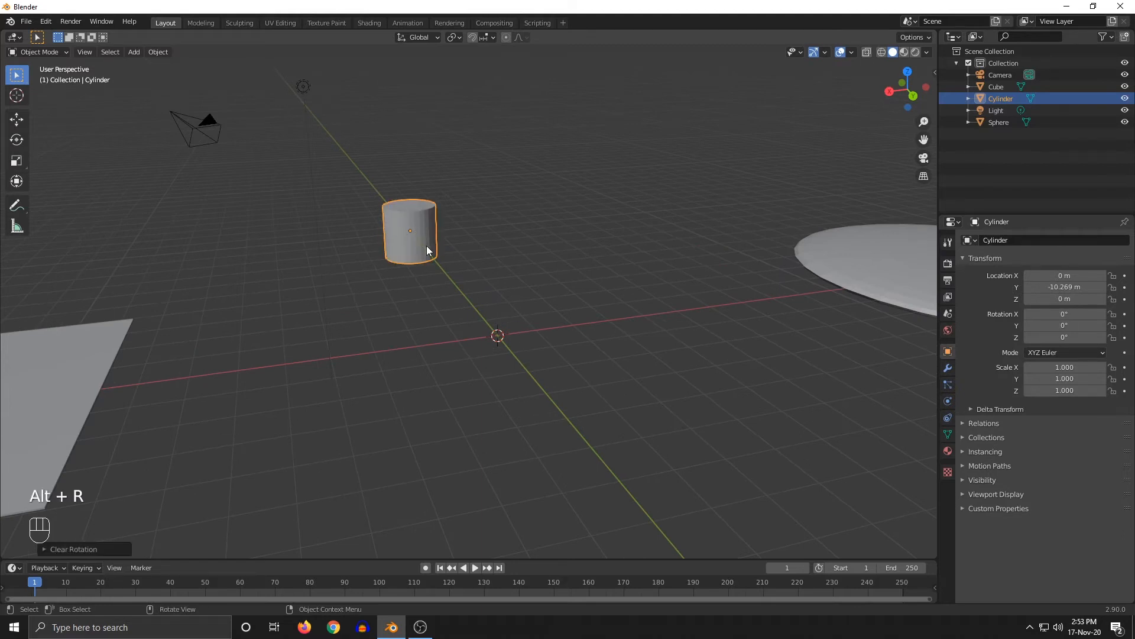
{"action": "key", "text": "alt+g"}
{"action": "middle_click_drag", "start_coordinate": [511, 354], "coordinate": [490, 348]}
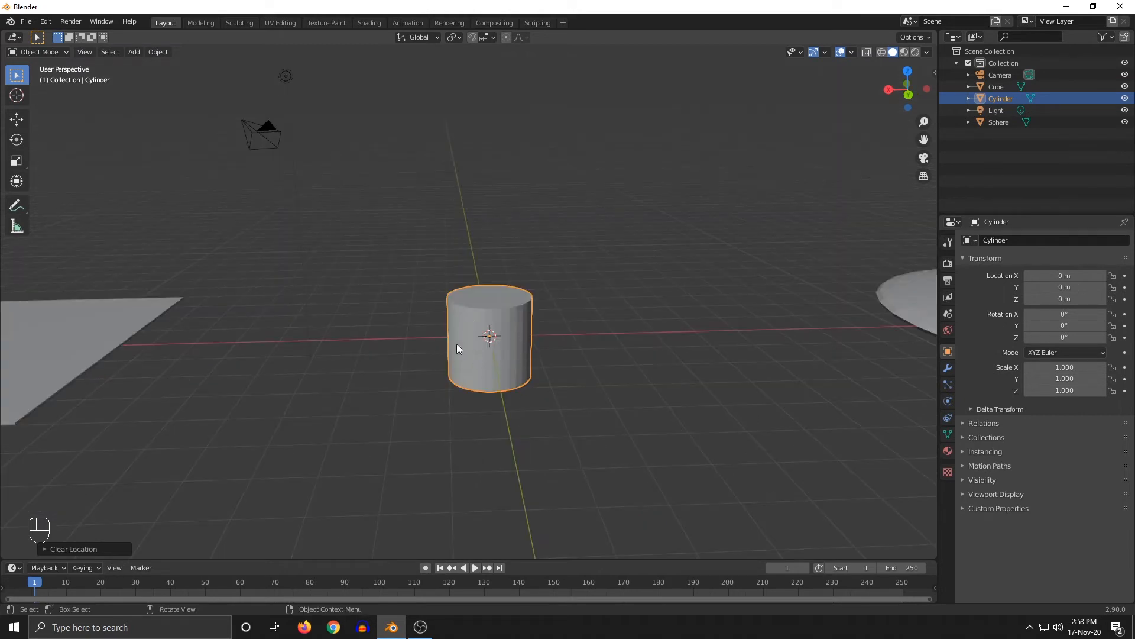
{"action": "scroll", "coordinate": [584, 369], "scroll_direction": "down", "scroll_amount": 4}
{"action": "middle_click_drag", "start_coordinate": [583, 369], "coordinate": [589, 379]}
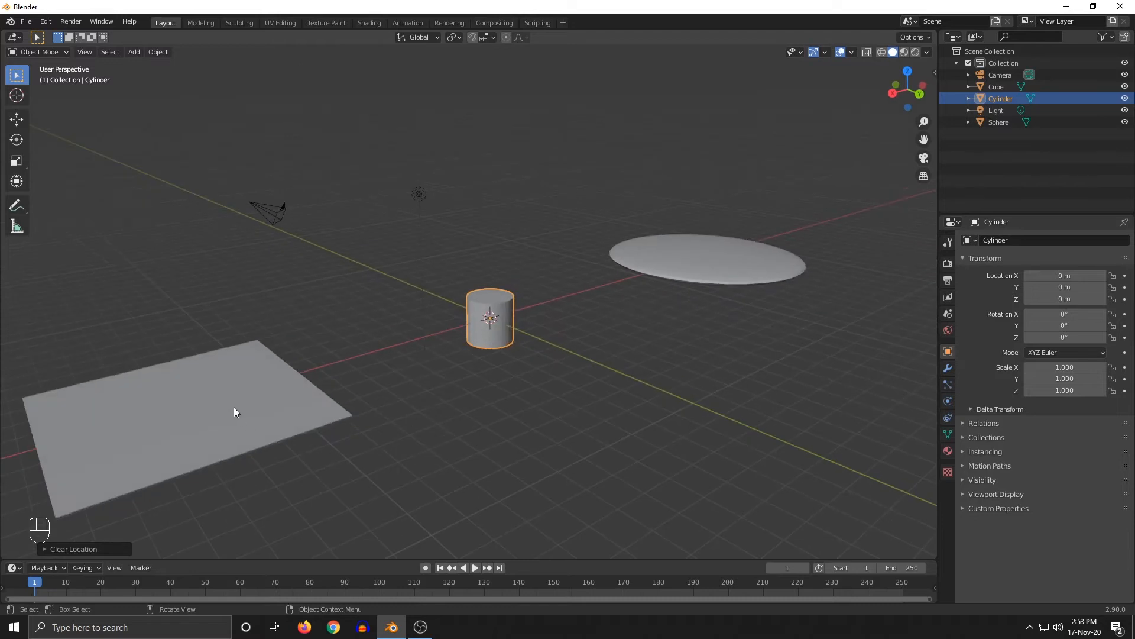
Clear the scale of the flattened cube and of the flattened sphere to restore their original shapes
{"action": "left_click", "coordinate": [233, 406]}
{"action": "scroll", "coordinate": [442, 413], "scroll_direction": "down", "scroll_amount": 2}
{"action": "key", "text": "alt+s"}
{"action": "middle_click_drag", "start_coordinate": [368, 405], "coordinate": [330, 325], "text": "shift"}
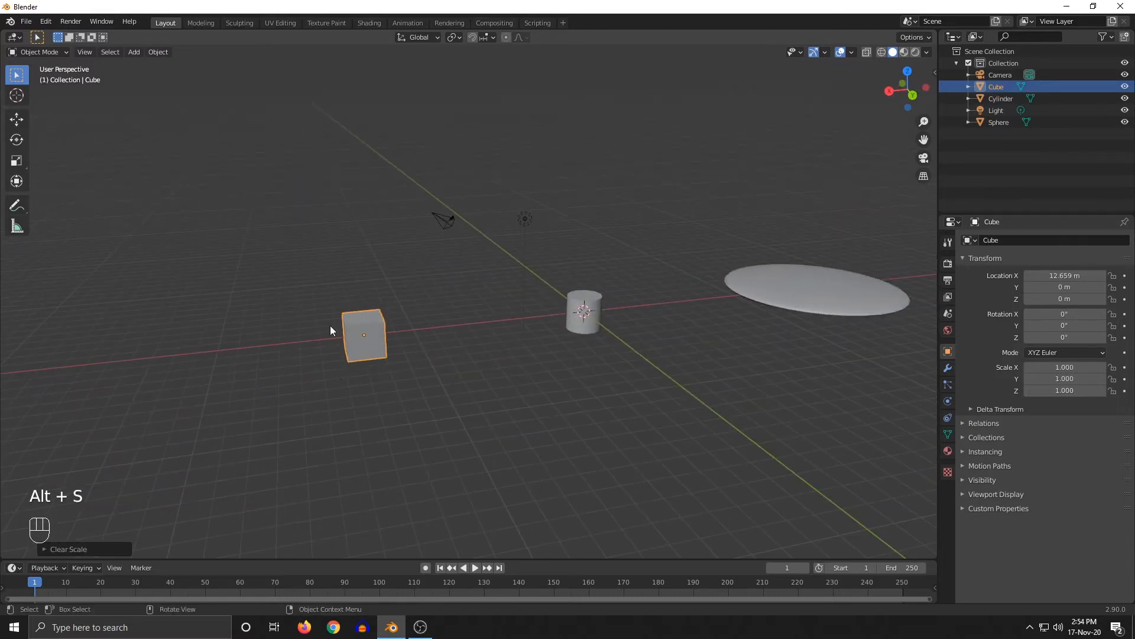
{"action": "left_click", "coordinate": [787, 304]}
{"action": "key", "text": "alt+s"}
{"action": "middle_click_drag", "start_coordinate": [790, 391], "coordinate": [534, 374]}
Clear the locations of the sphere and the cube so both sit at the world origin
{"action": "key", "text": "g"}
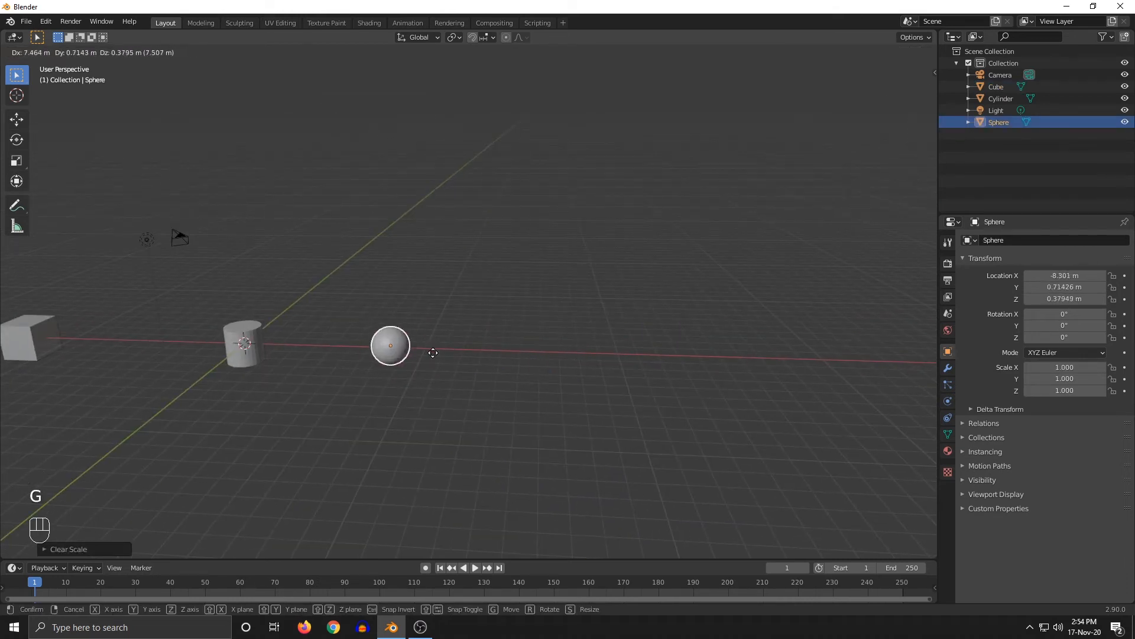
{"action": "right_click", "coordinate": [440, 352]}
{"action": "key", "text": "alt+g"}
{"action": "middle_click_drag", "start_coordinate": [392, 355], "coordinate": [437, 359]}
{"action": "left_click", "coordinate": [303, 342]}
{"action": "key", "text": "alt+g"}
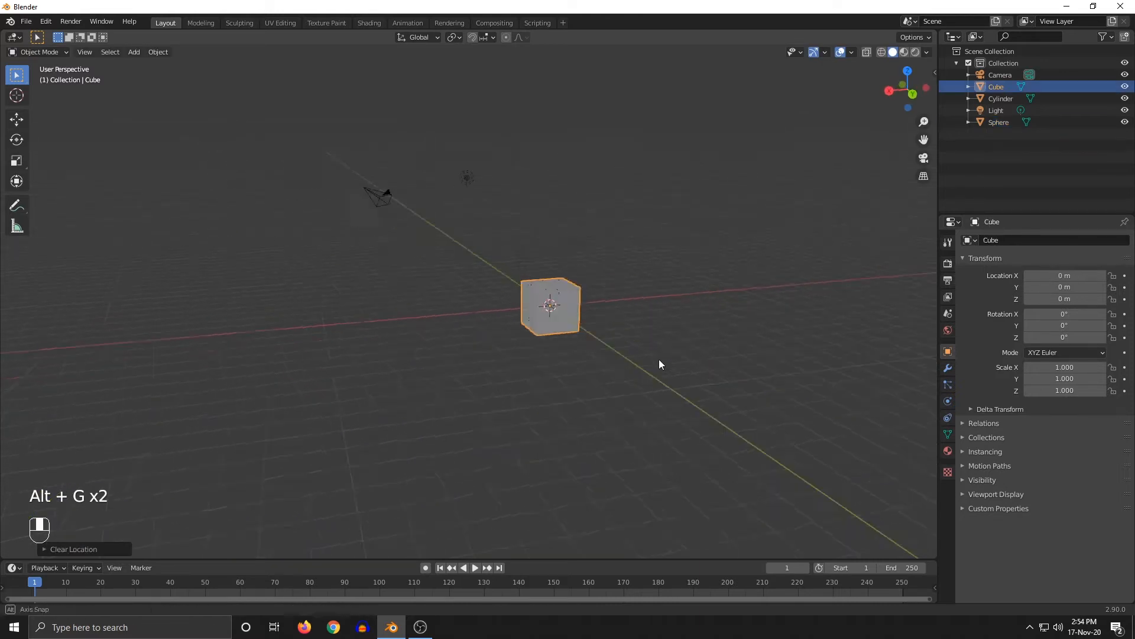
Select the cube, sphere and cylinder stacked at the origin and delete all three
{"action": "middle_click_drag", "start_coordinate": [659, 359], "coordinate": [629, 367]}
{"action": "left_click_drag", "start_coordinate": [631, 372], "coordinate": [441, 293]}
{"action": "key", "text": "x"}
{"action": "left_click", "coordinate": [498, 304]}
{"action": "scroll", "coordinate": [500, 318], "scroll_direction": "up", "scroll_amount": 4}
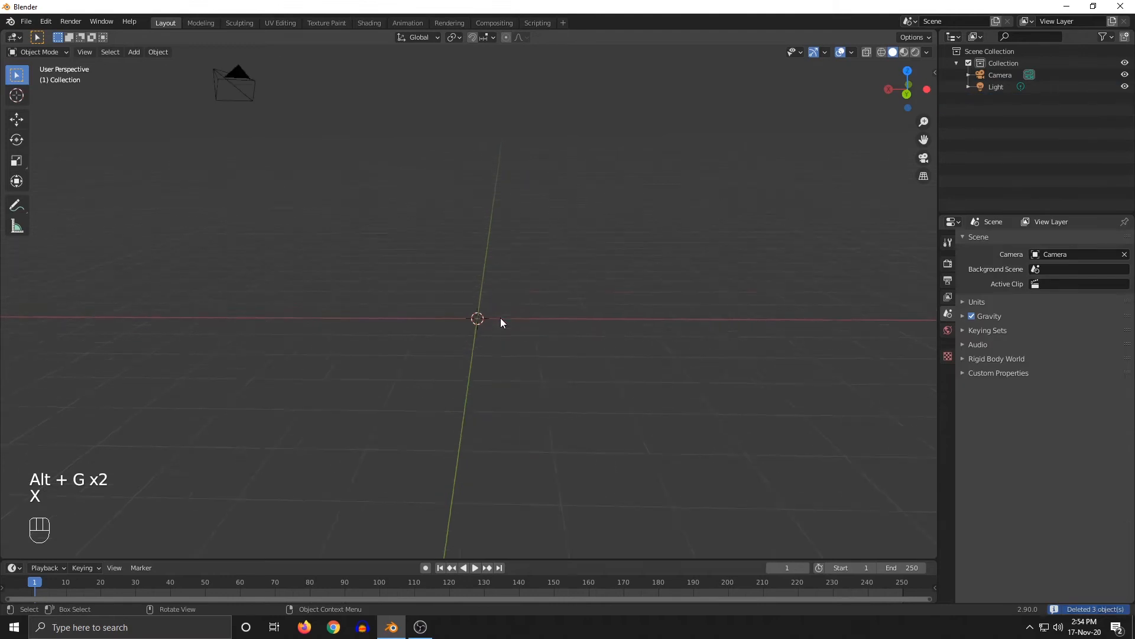
{"action": "middle_click_drag", "start_coordinate": [500, 317], "coordinate": [514, 313]}
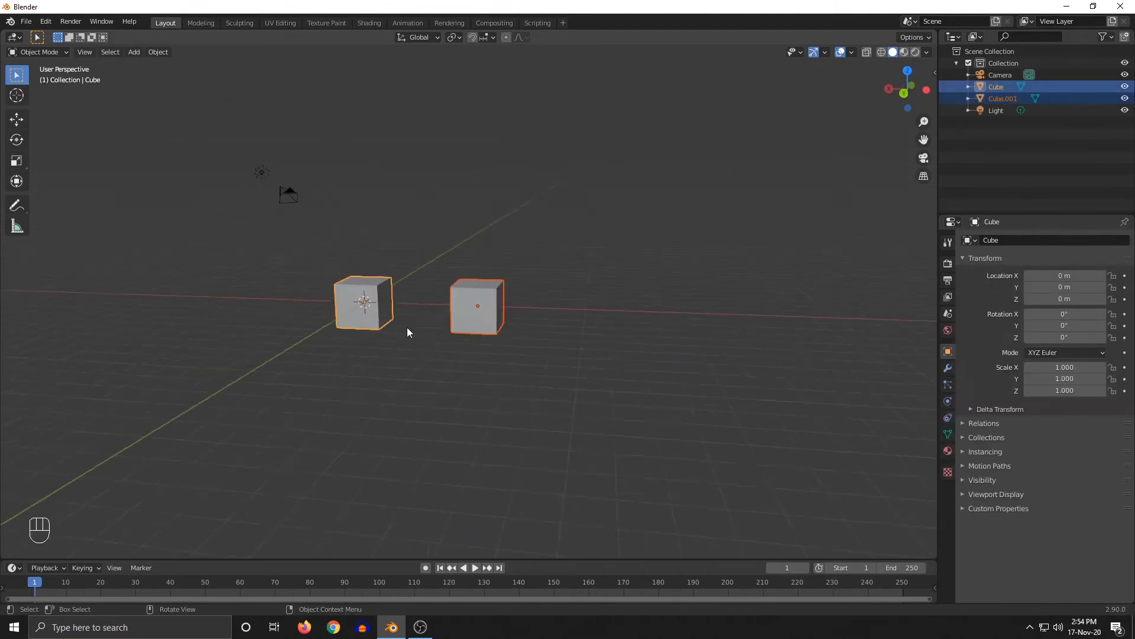
Select Cube.001 and add the cube at the world origin to the selection as the active object
{"action": "middle_click_drag", "start_coordinate": [407, 327], "coordinate": [626, 321]}
{"action": "left_click", "coordinate": [567, 325]}
{"action": "scroll", "coordinate": [626, 322], "scroll_direction": "up", "scroll_amount": 3}
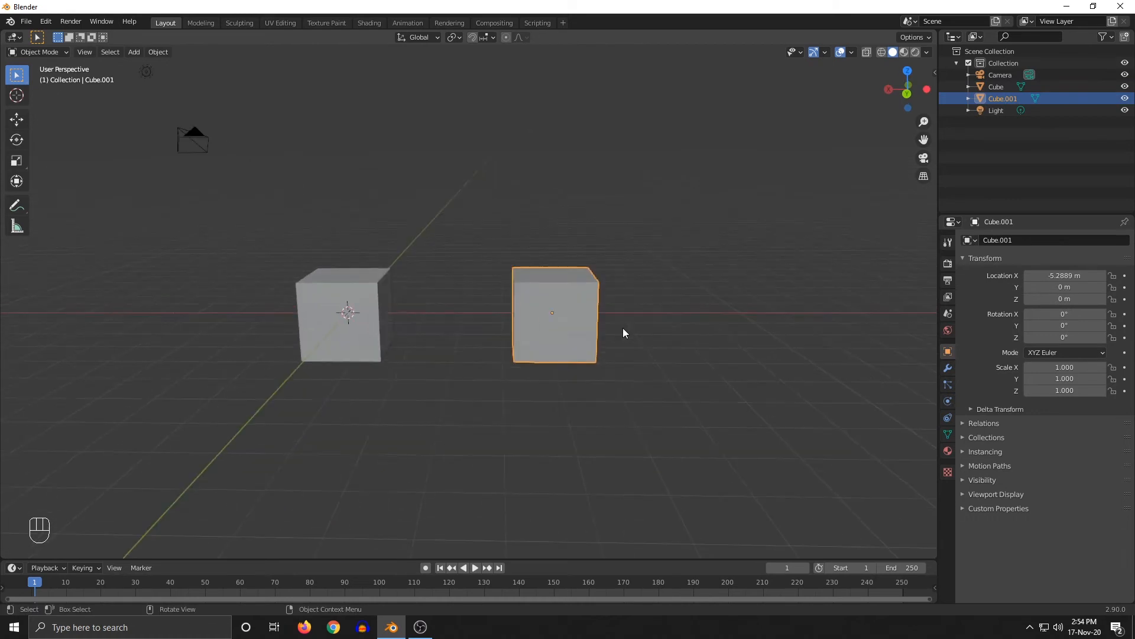
{"action": "left_click", "coordinate": [343, 292], "text": "shift"}
{"action": "middle_click_drag", "start_coordinate": [394, 368], "coordinate": [435, 353]}
{"action": "middle_click_drag", "start_coordinate": [473, 314], "coordinate": [578, 316]}
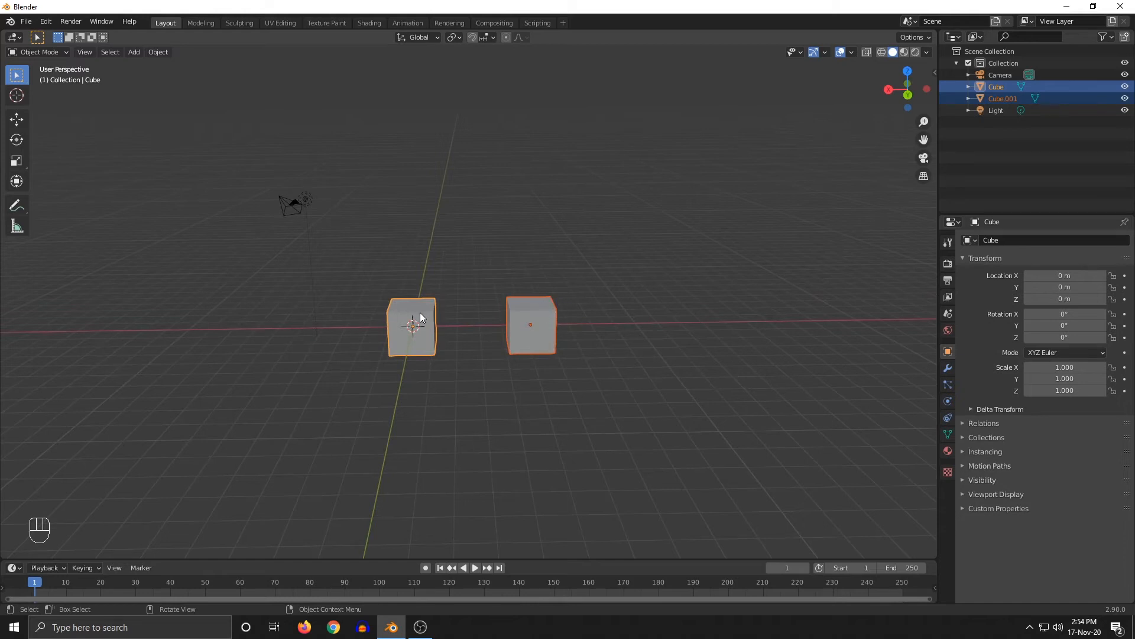
{"action": "scroll", "coordinate": [476, 331], "scroll_direction": "up", "scroll_amount": 3}
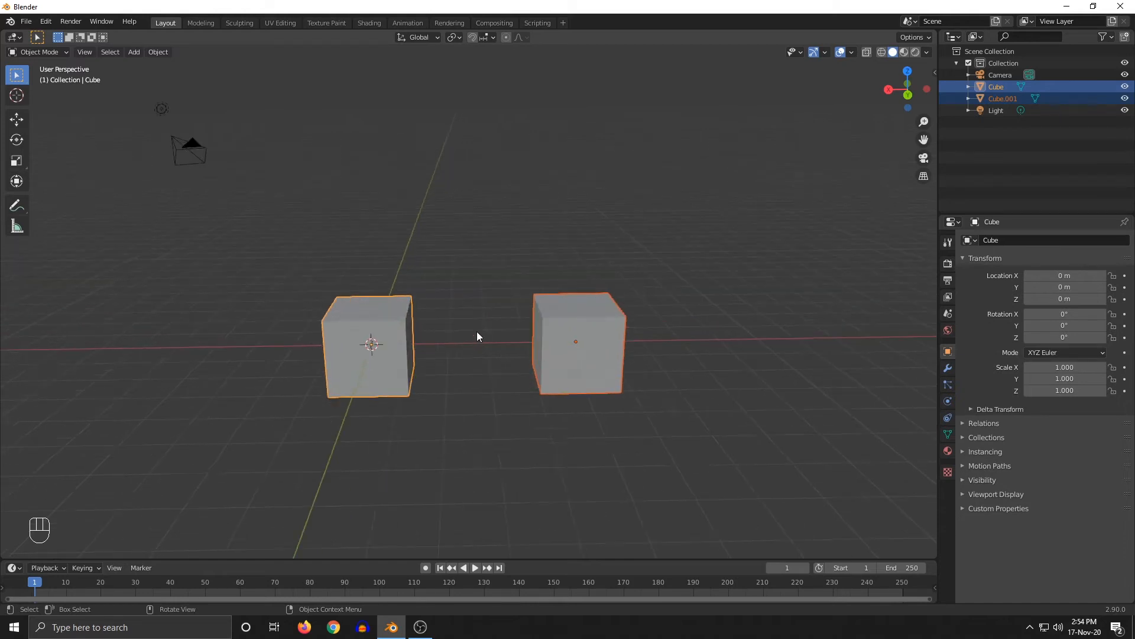
{"action": "middle_click_drag", "start_coordinate": [477, 331], "coordinate": [467, 321]}
Clear the selection and reselect both cubes, picking Cube.001 first and the origin cube last
{"action": "left_click", "coordinate": [467, 320]}
{"action": "left_click", "coordinate": [556, 279]}
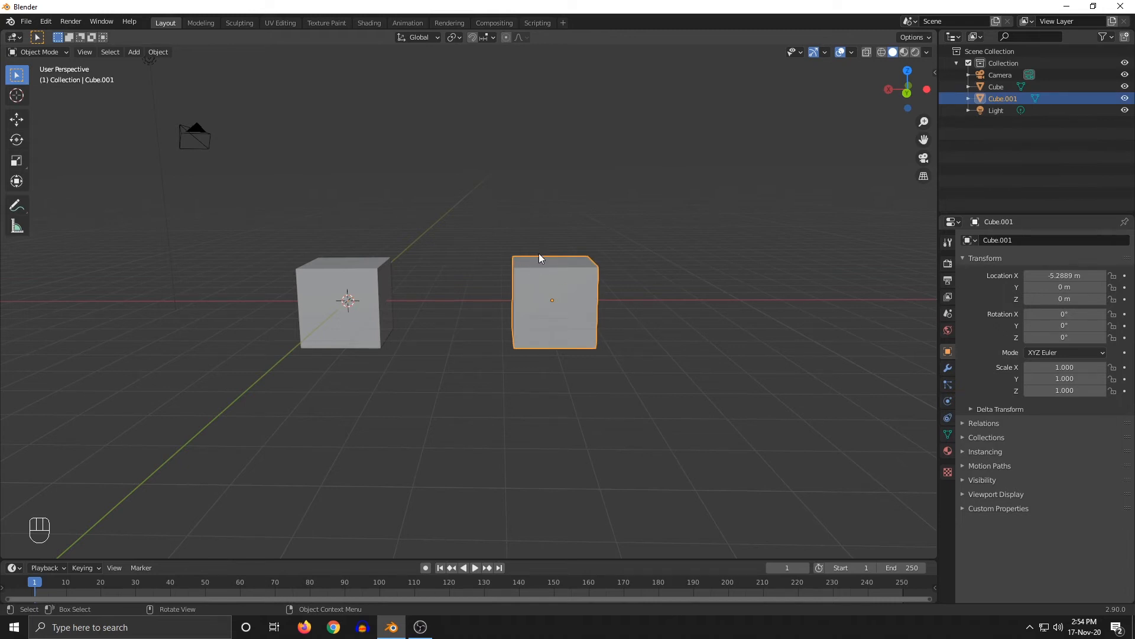
{"action": "scroll", "coordinate": [498, 299], "scroll_direction": "up", "scroll_amount": 4}
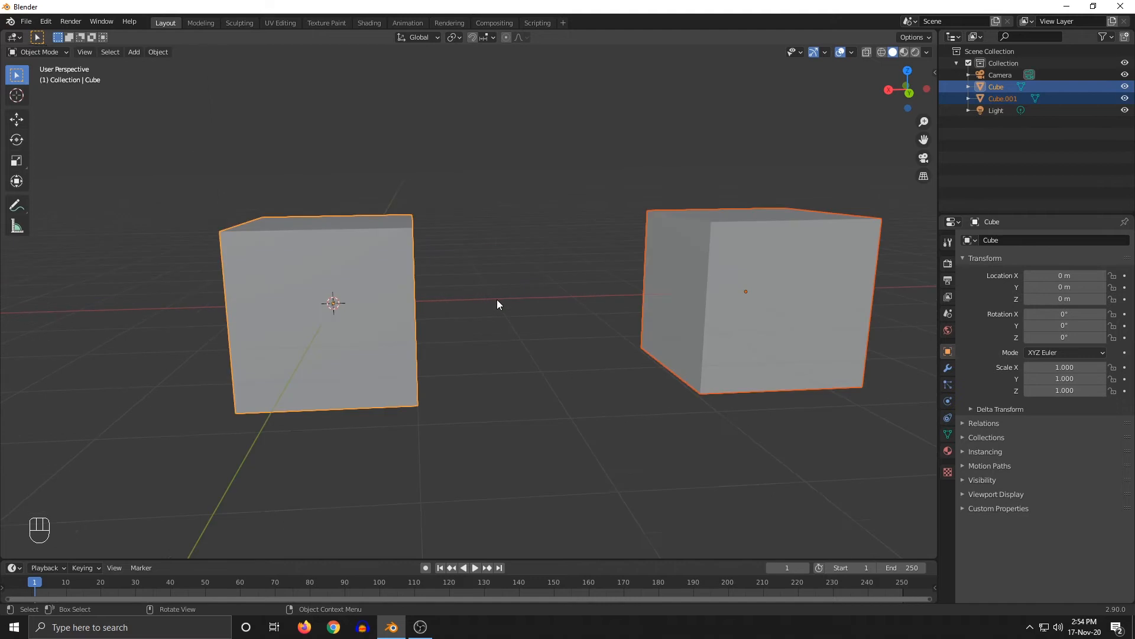
{"action": "middle_click_drag", "start_coordinate": [499, 299], "coordinate": [537, 303]}
{"action": "scroll", "coordinate": [509, 301], "scroll_direction": "down", "scroll_amount": 3}
{"action": "left_click", "coordinate": [599, 302]}
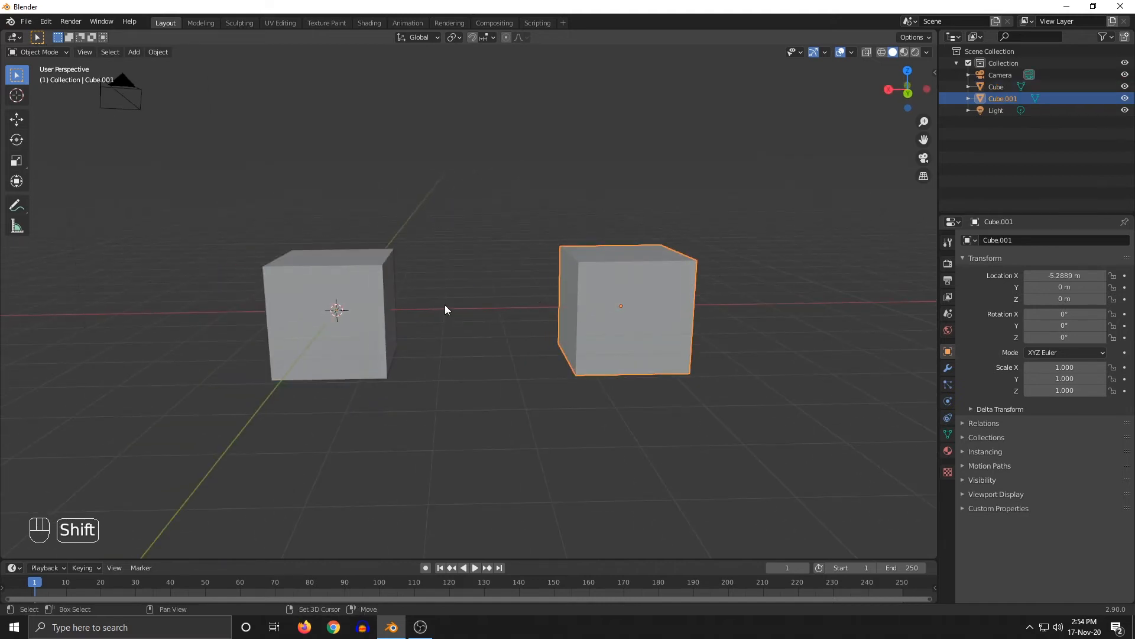
{"action": "left_click", "coordinate": [335, 280], "text": "shift"}
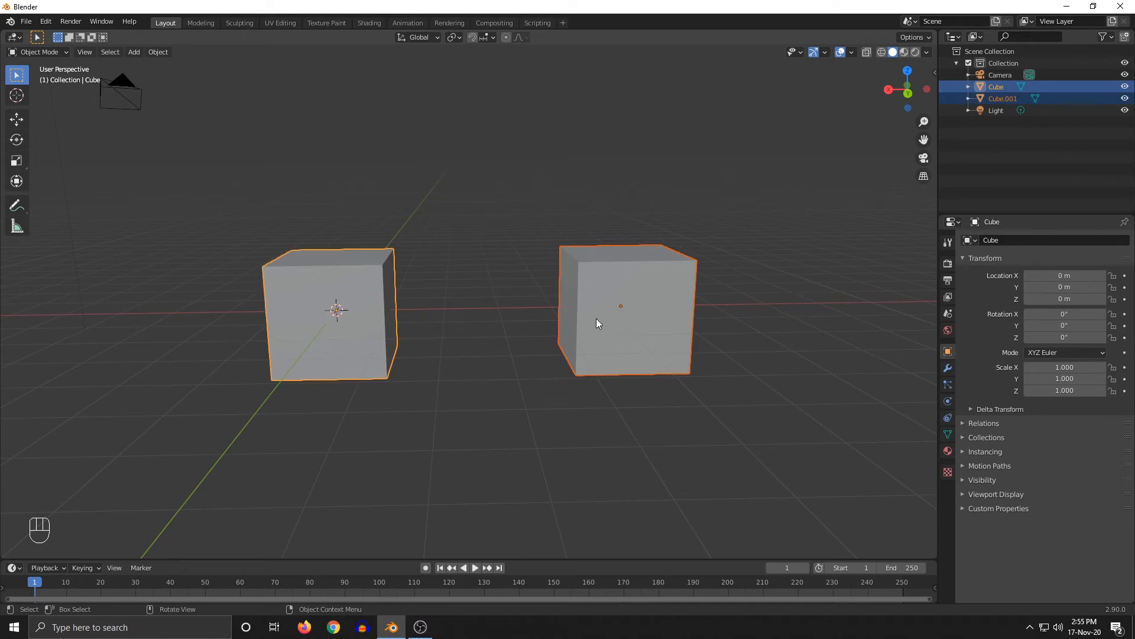
{"action": "middle_click_drag", "start_coordinate": [596, 320], "coordinate": [567, 355]}
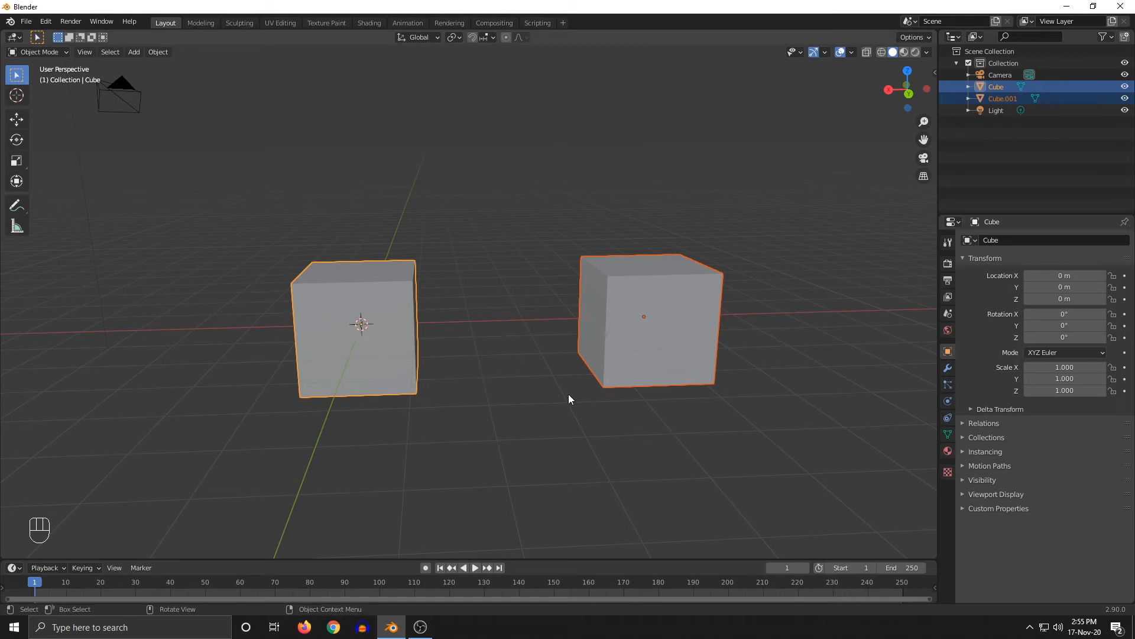
Try scaling both cubes together about their shared midpoint, up to a factor of about 2.7
{"action": "scroll", "coordinate": [650, 365], "scroll_direction": "down", "scroll_amount": 5}
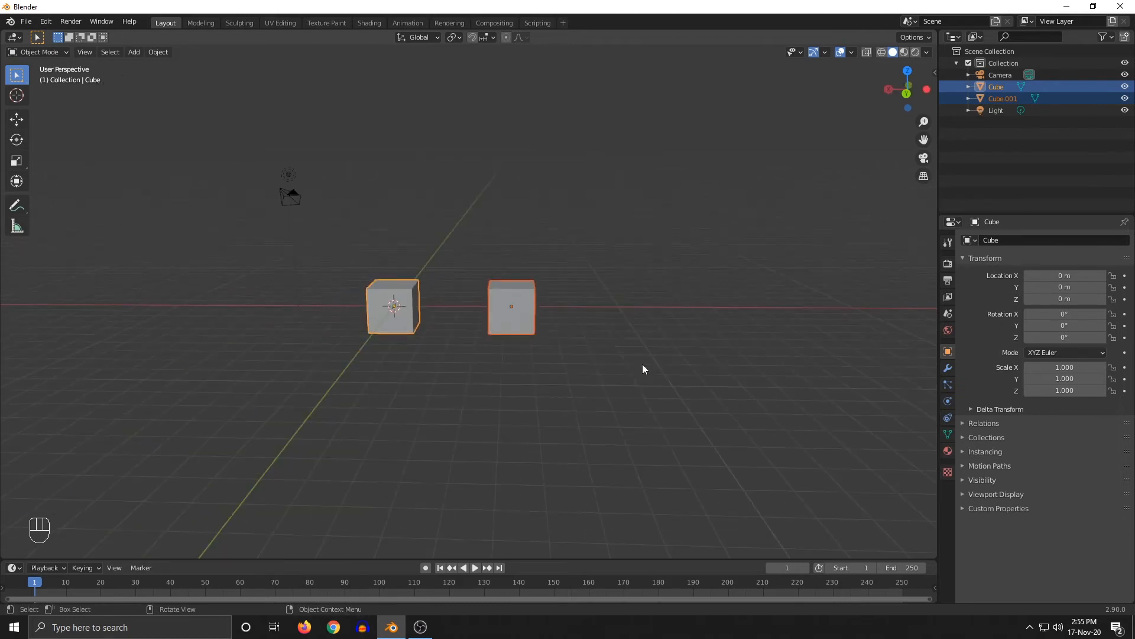
{"action": "middle_click_drag", "start_coordinate": [472, 324], "coordinate": [486, 373]}
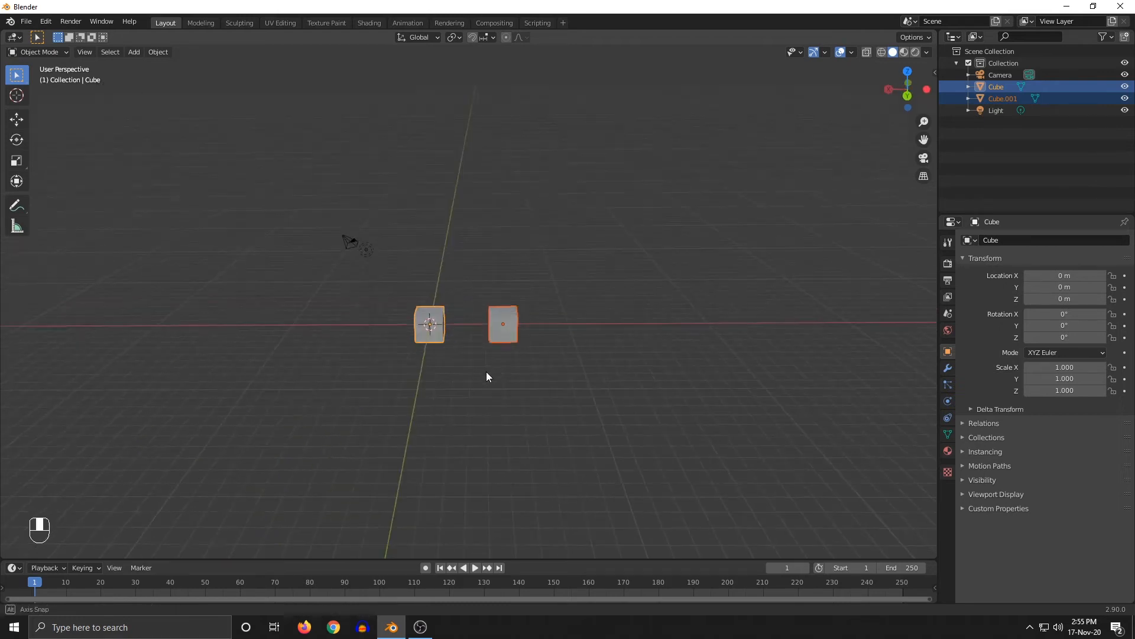
{"action": "key", "text": "s"}
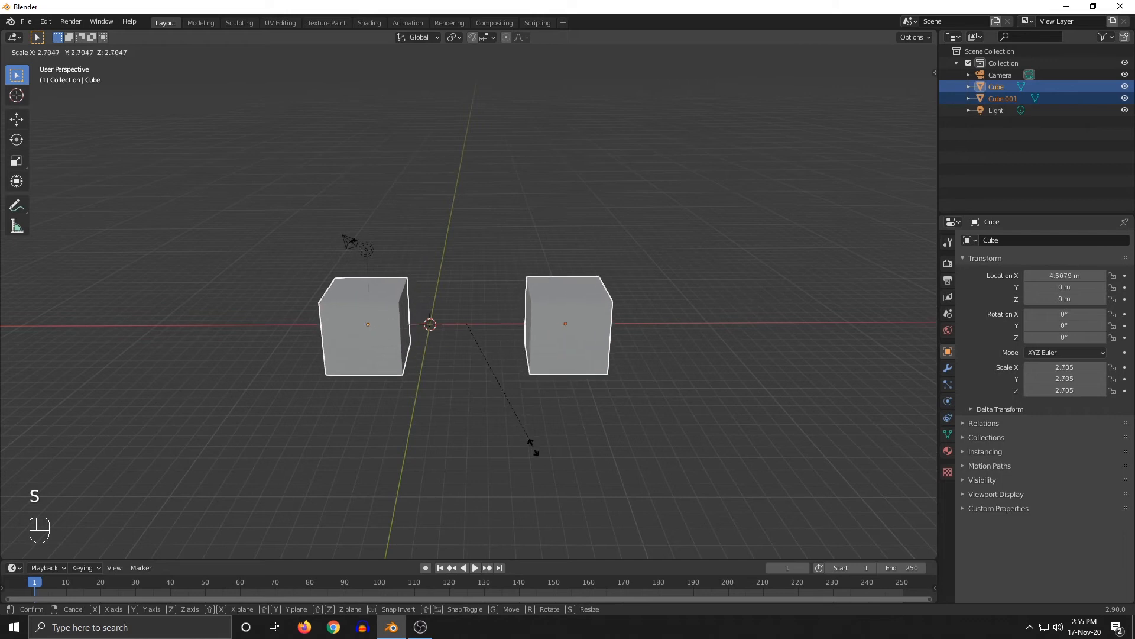
{"action": "right_click", "coordinate": [599, 66]}
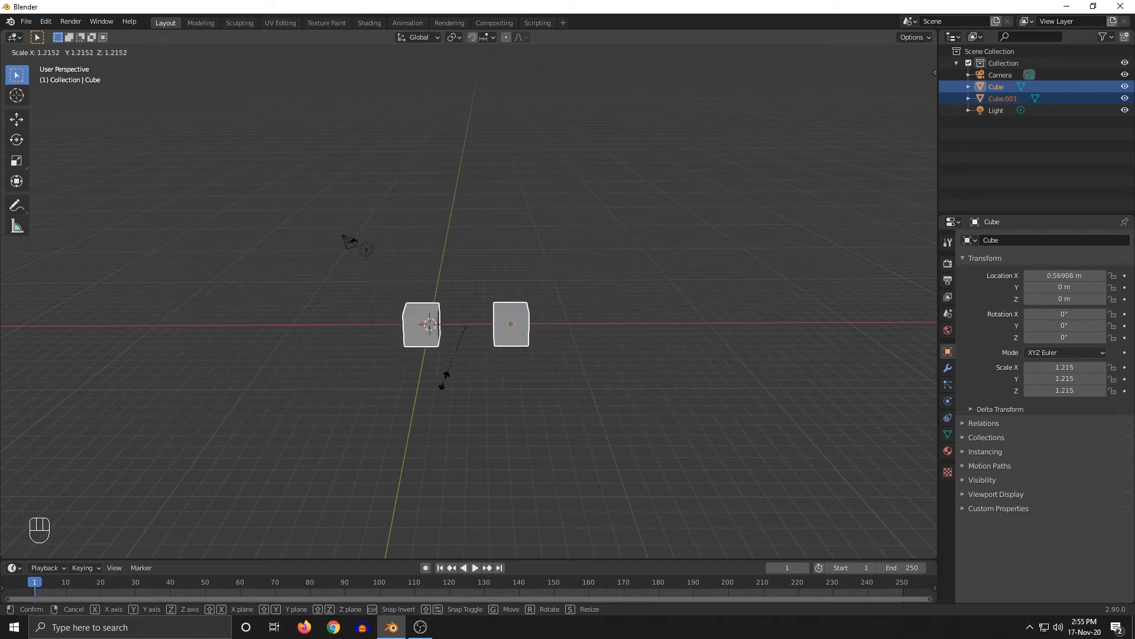
Set the transform pivot point to Individual Origins
{"action": "scroll", "coordinate": [506, 343], "scroll_direction": "up", "scroll_amount": 5}
{"action": "middle_click_drag", "start_coordinate": [506, 343], "coordinate": [481, 337]}
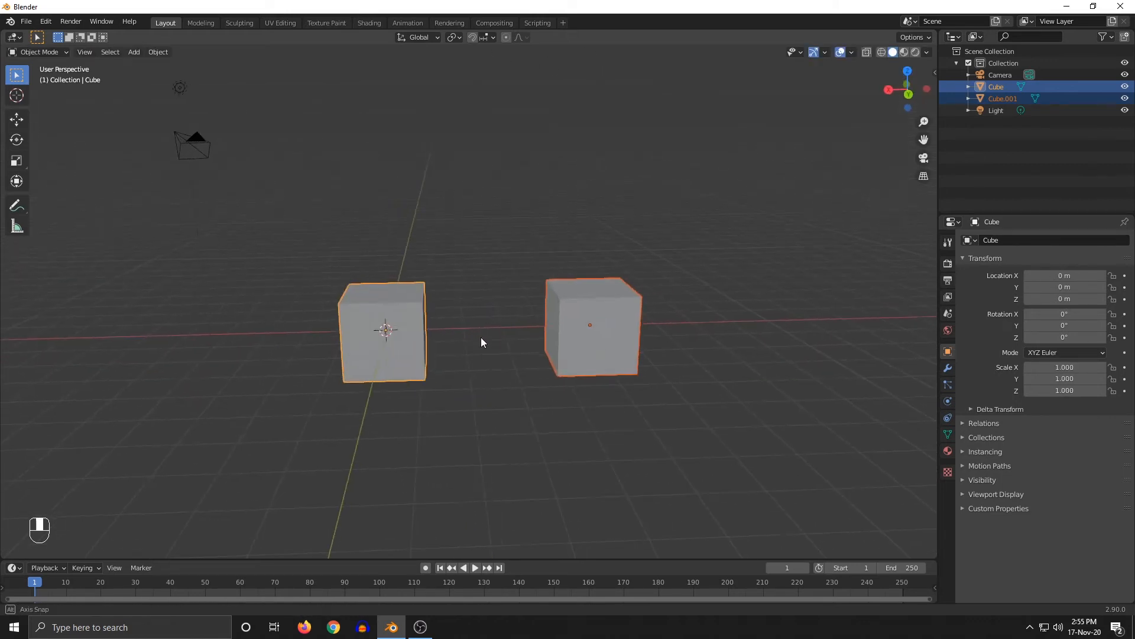
{"action": "left_click", "coordinate": [455, 38]}
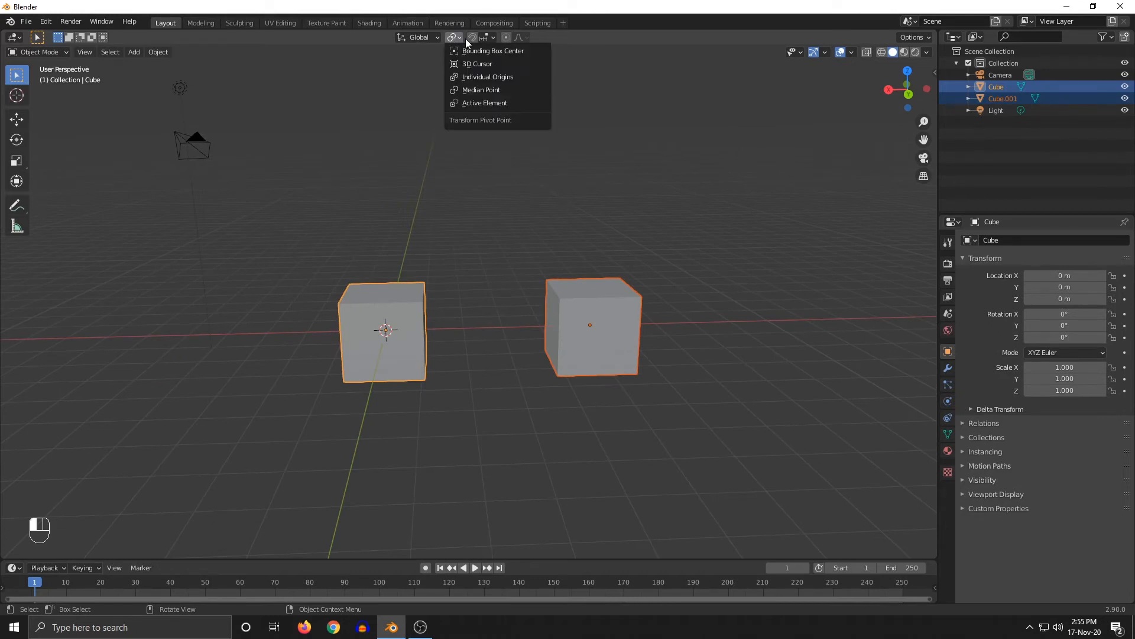
{"action": "left_click", "coordinate": [461, 37]}
{"action": "left_click", "coordinate": [459, 37]}
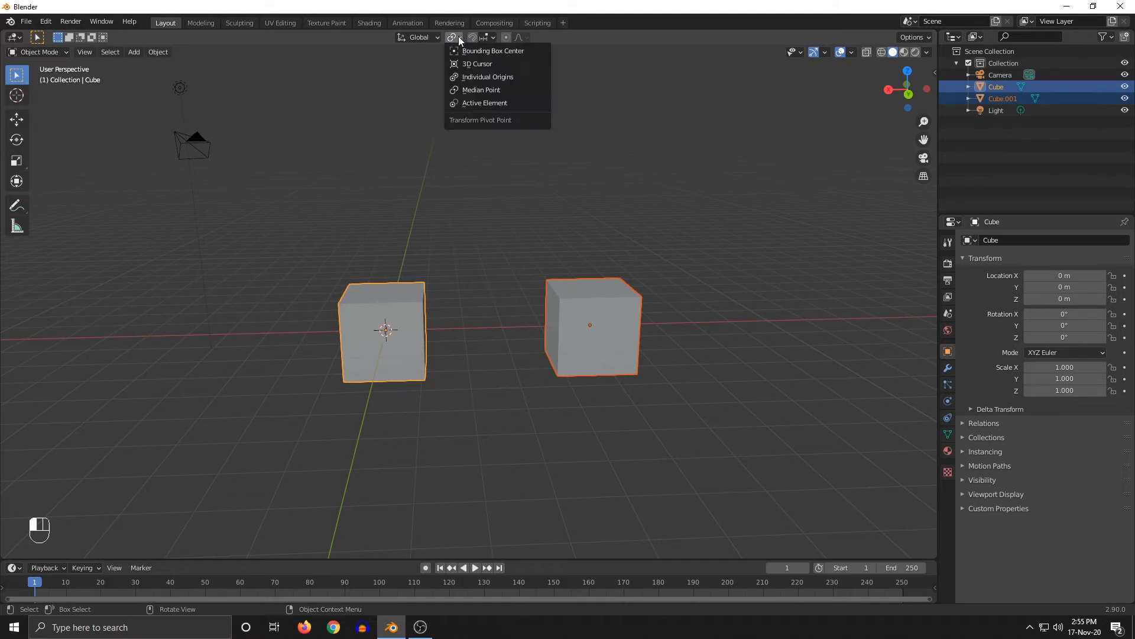
{"action": "left_click", "coordinate": [475, 76]}
Try scaling both cubes about their individual origins, up to a factor of about 2.9
{"action": "scroll", "coordinate": [508, 343], "scroll_direction": "down", "scroll_amount": 3}
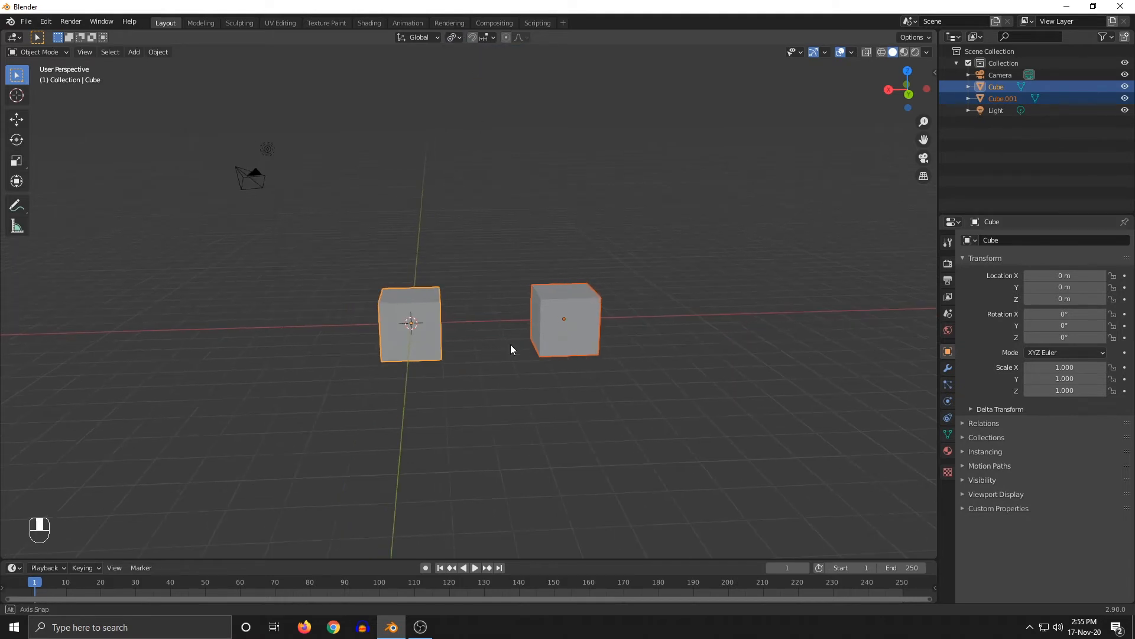
{"action": "key", "text": "s"}
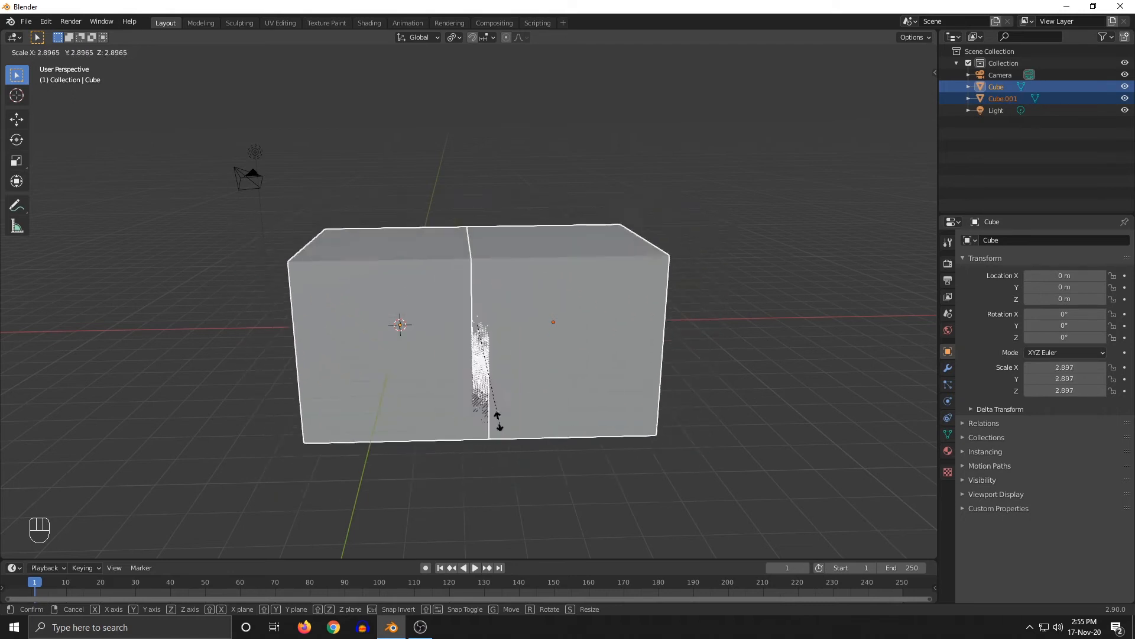
{"action": "key", "text": "Escape"}
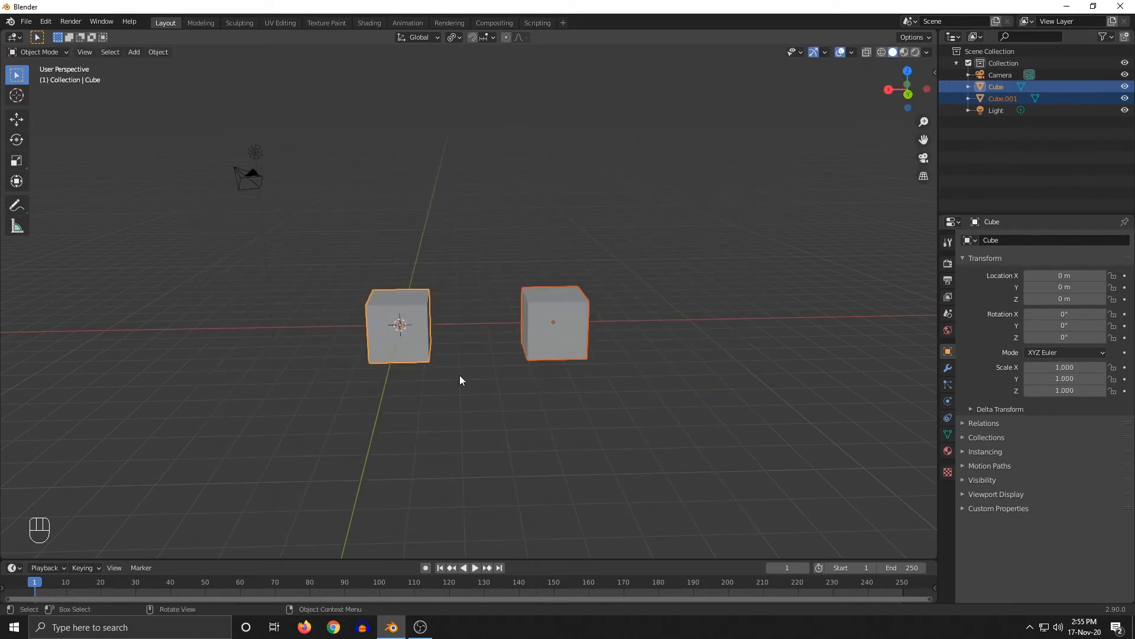
Review the pivot point options, keeping Individual Origins, and examine the active cube's origin point up close
{"action": "middle_click_drag", "start_coordinate": [459, 375], "coordinate": [485, 363]}
{"action": "scroll", "coordinate": [477, 386], "scroll_direction": "up", "scroll_amount": 6}
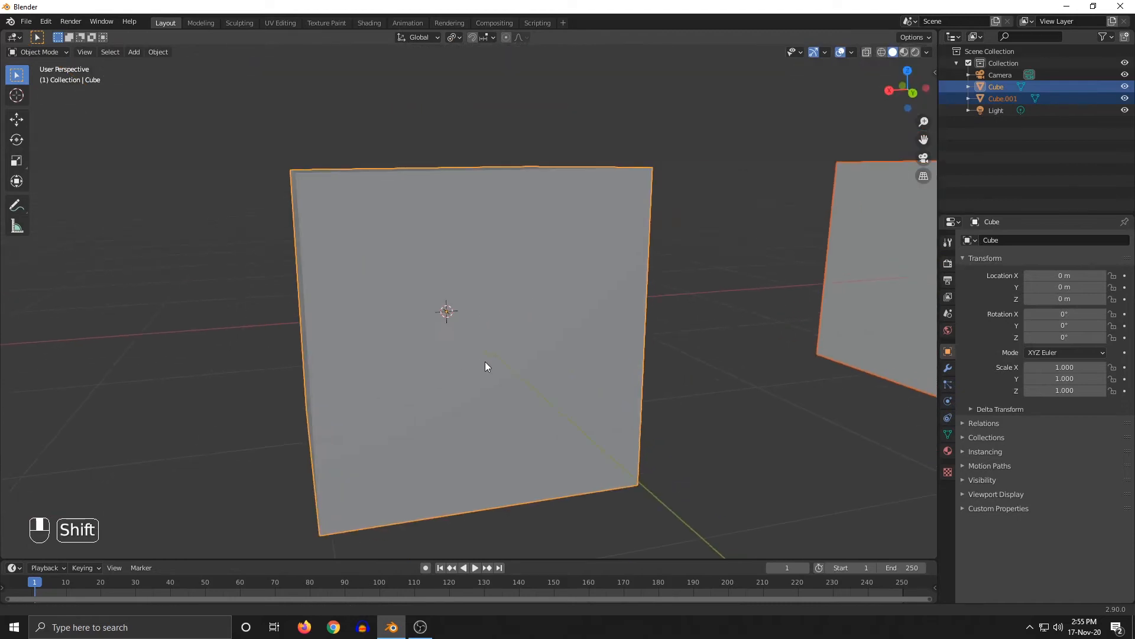
{"action": "left_click", "coordinate": [456, 37]}
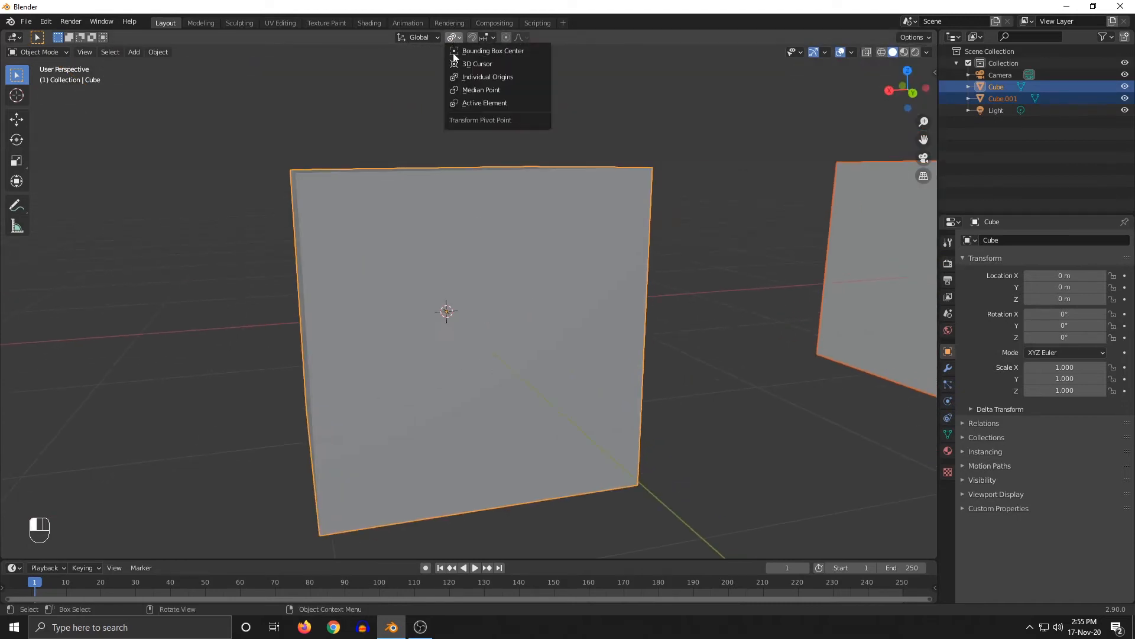
{"action": "left_click", "coordinate": [477, 76]}
{"action": "middle_click_drag", "start_coordinate": [449, 314], "coordinate": [459, 306], "text": "shift"}
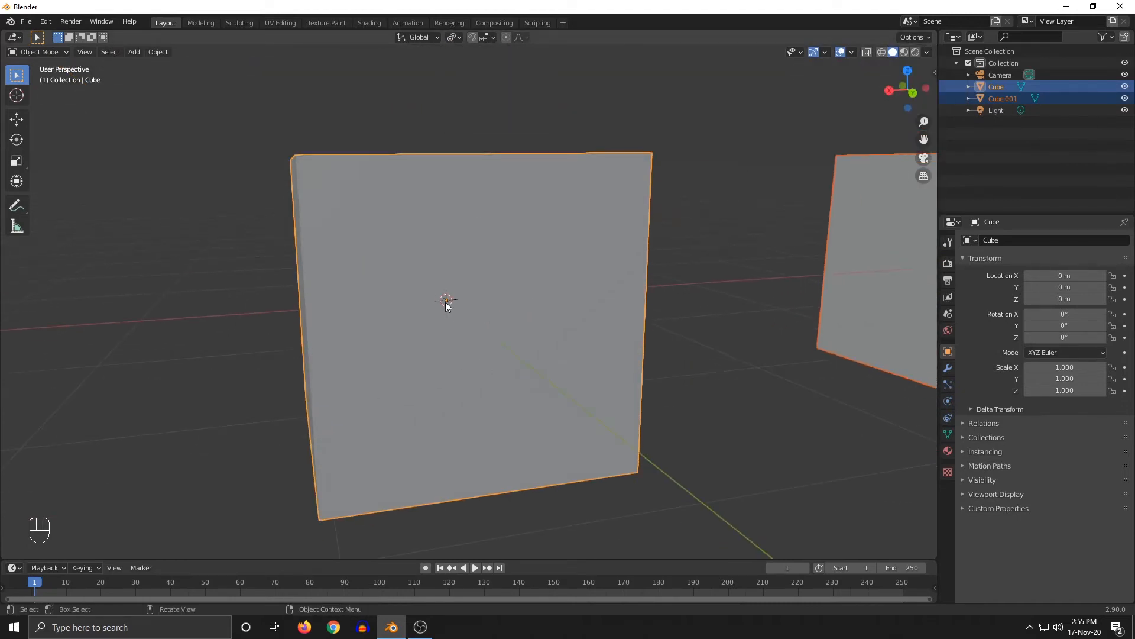
Select both cubes again and try scaling them about their individual origins, down to a factor of about 0.58
{"action": "scroll", "coordinate": [446, 301], "scroll_direction": "down", "scroll_amount": 2}
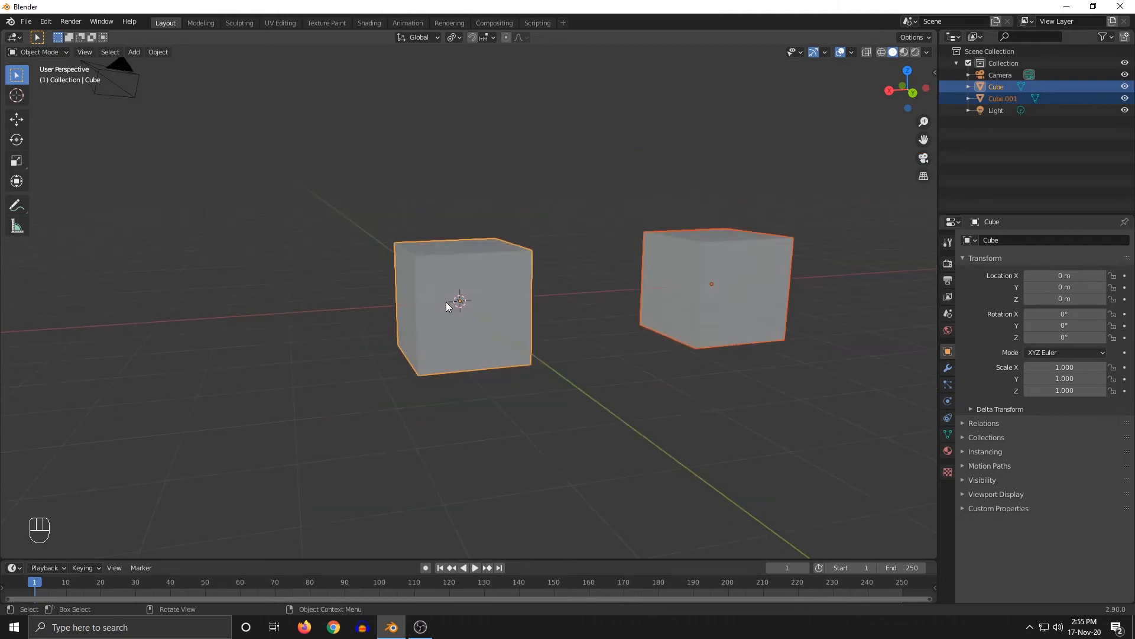
{"action": "middle_click_drag", "start_coordinate": [446, 302], "coordinate": [452, 303]}
{"action": "scroll", "coordinate": [452, 302], "scroll_direction": "down", "scroll_amount": 1}
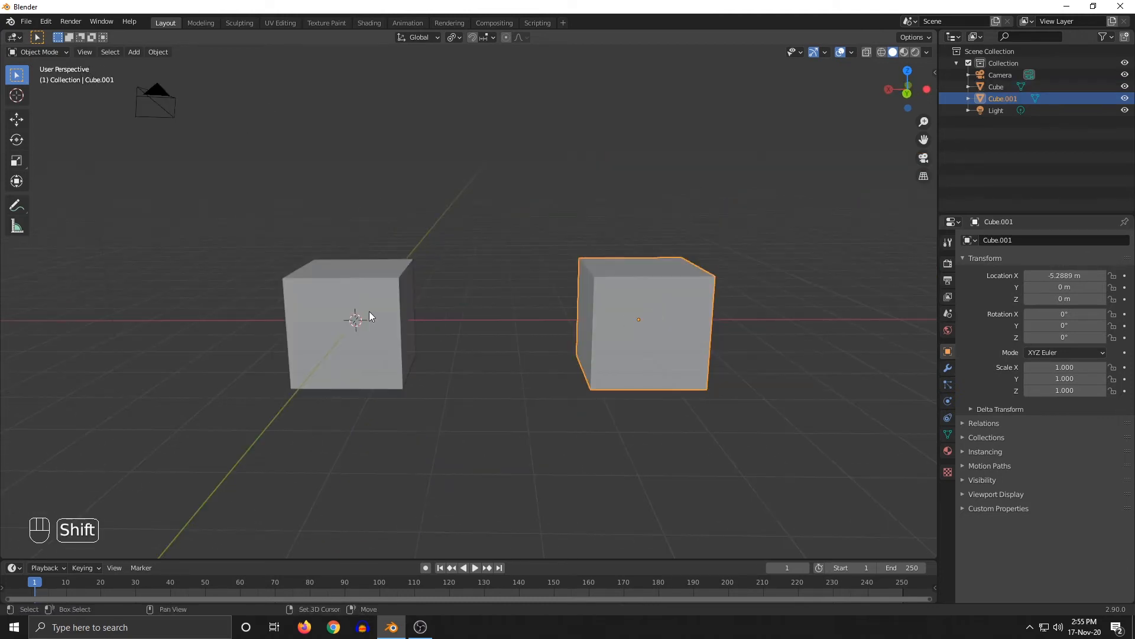
{"action": "left_click", "coordinate": [373, 317], "text": "shift"}
{"action": "key", "text": "s"}
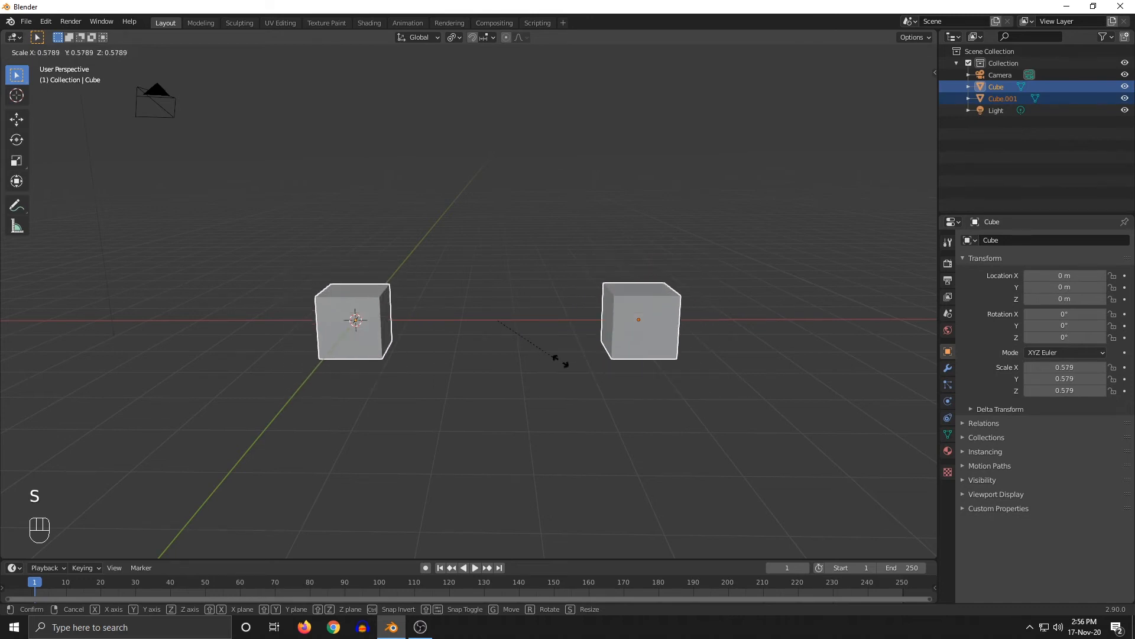
Keep the pivot on Individual Origins and try scaling both cubes in place to factors of about -1.93 and 0.67
{"action": "left_click", "coordinate": [453, 37]}
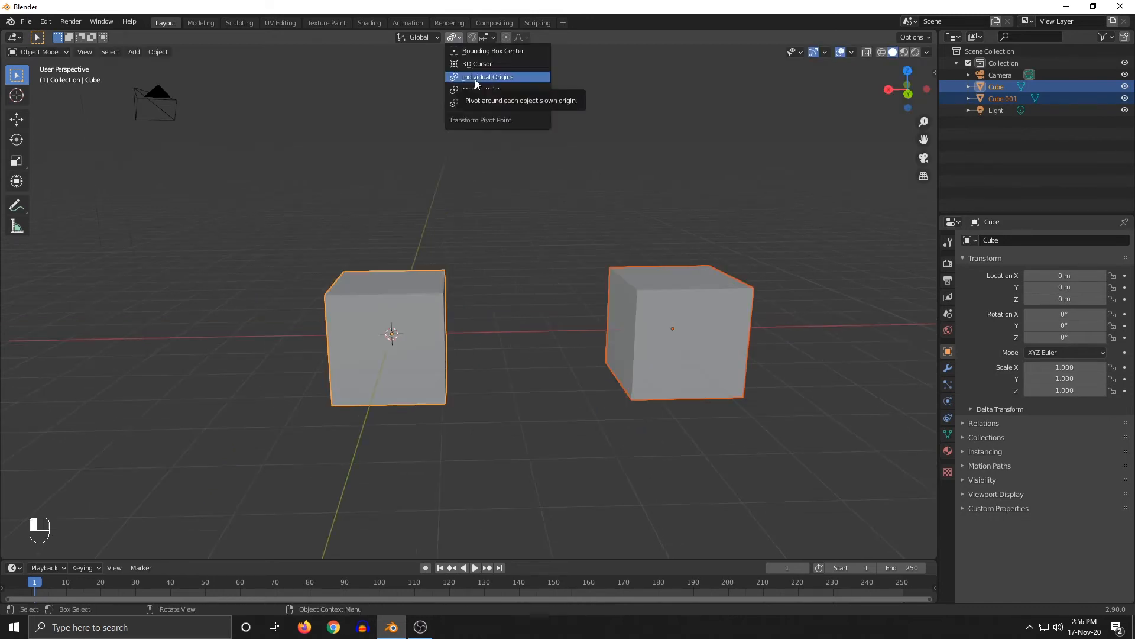
{"action": "left_click", "coordinate": [475, 83]}
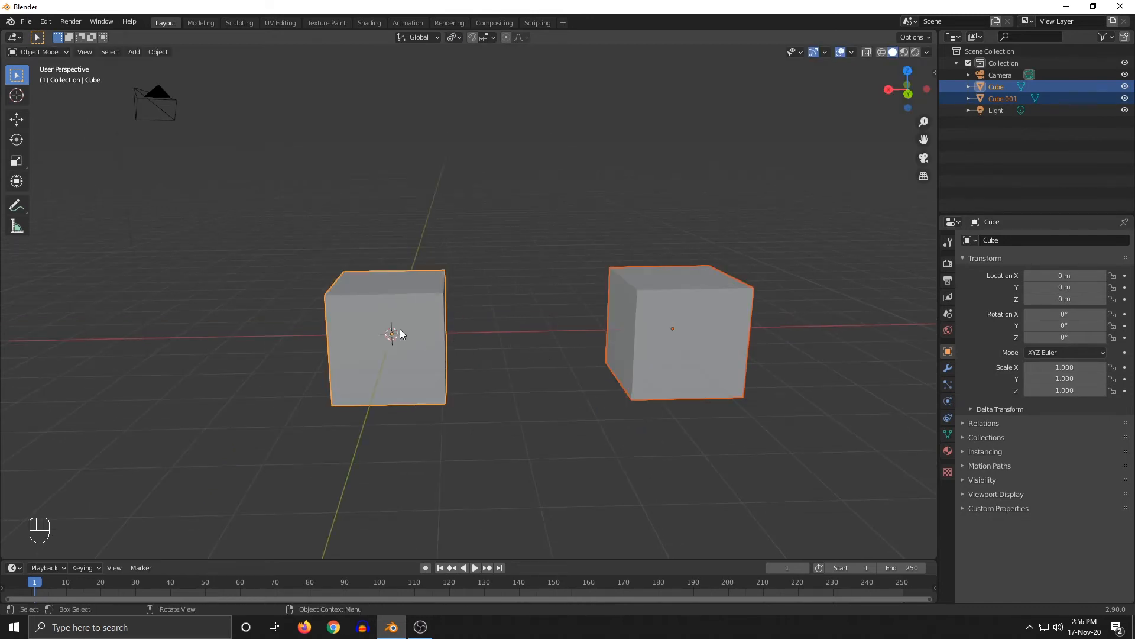
{"action": "key", "text": "s"}
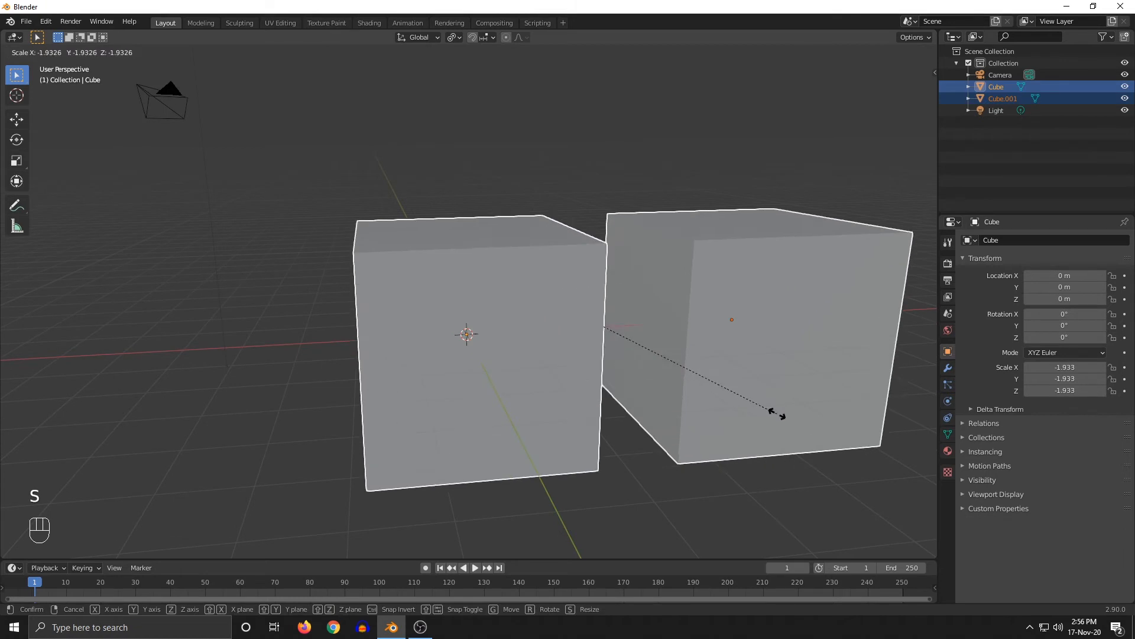
{"action": "right_click", "coordinate": [759, 409]}
{"action": "mouse_move", "coordinate": [749, 407]}
{"action": "middle_mouse_down"}
{"action": "mouse_move", "coordinate": [730, 403]}
{"action": "mouse_move", "coordinate": [756, 412]}
{"action": "middle_mouse_up"}
{"action": "key", "text": "s"}
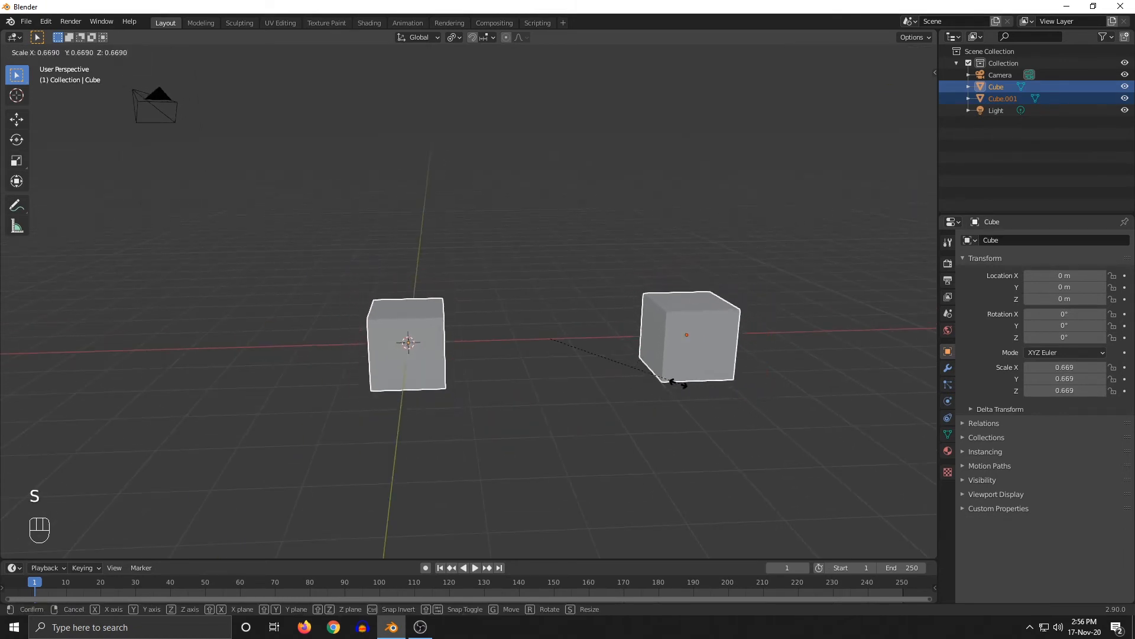
{"action": "right_click", "coordinate": [453, 37]}
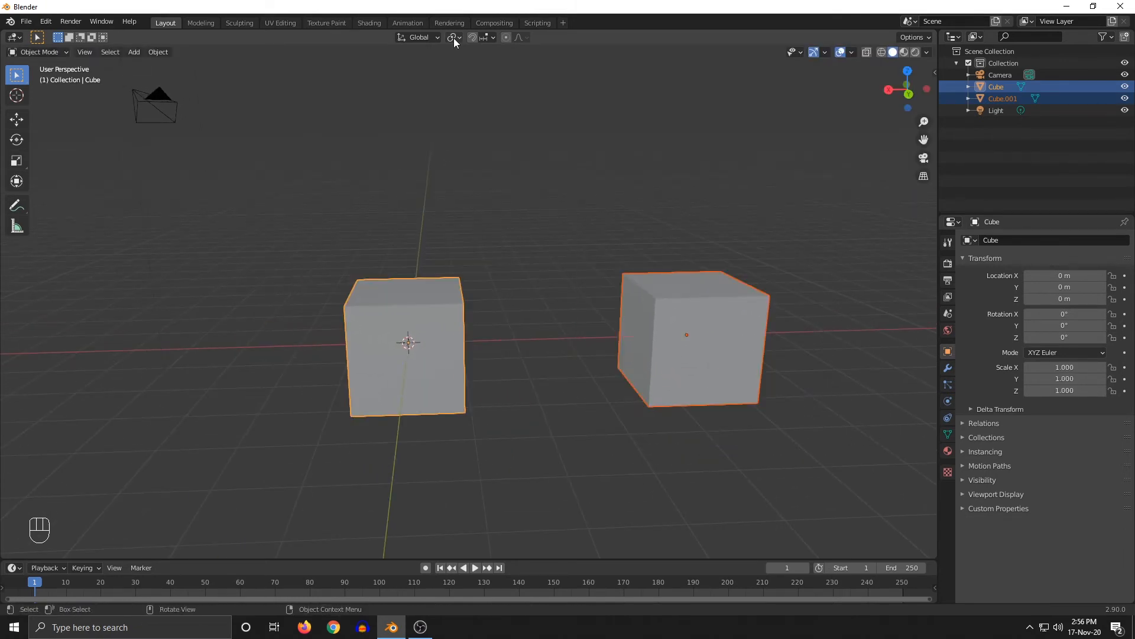
Set the transform pivot point to Median Point and try scaling both cubes to a factor of about 1.58
{"action": "left_click", "coordinate": [454, 38]}
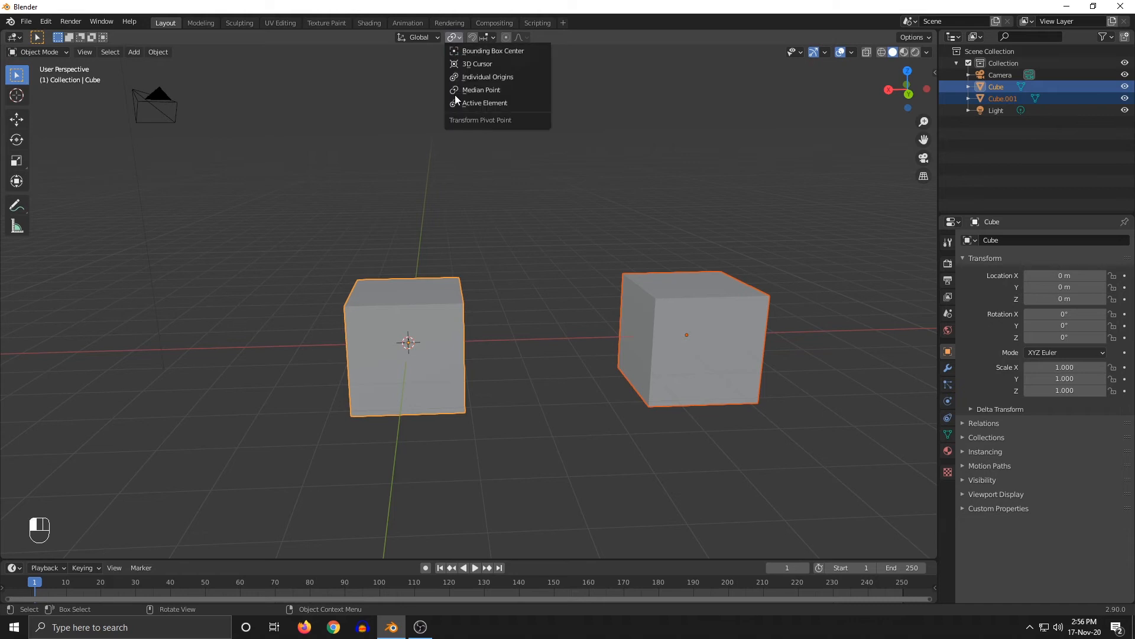
{"action": "left_click", "coordinate": [489, 95]}
{"action": "scroll", "coordinate": [585, 292], "scroll_direction": "down", "scroll_amount": 3}
{"action": "key", "text": "s"}
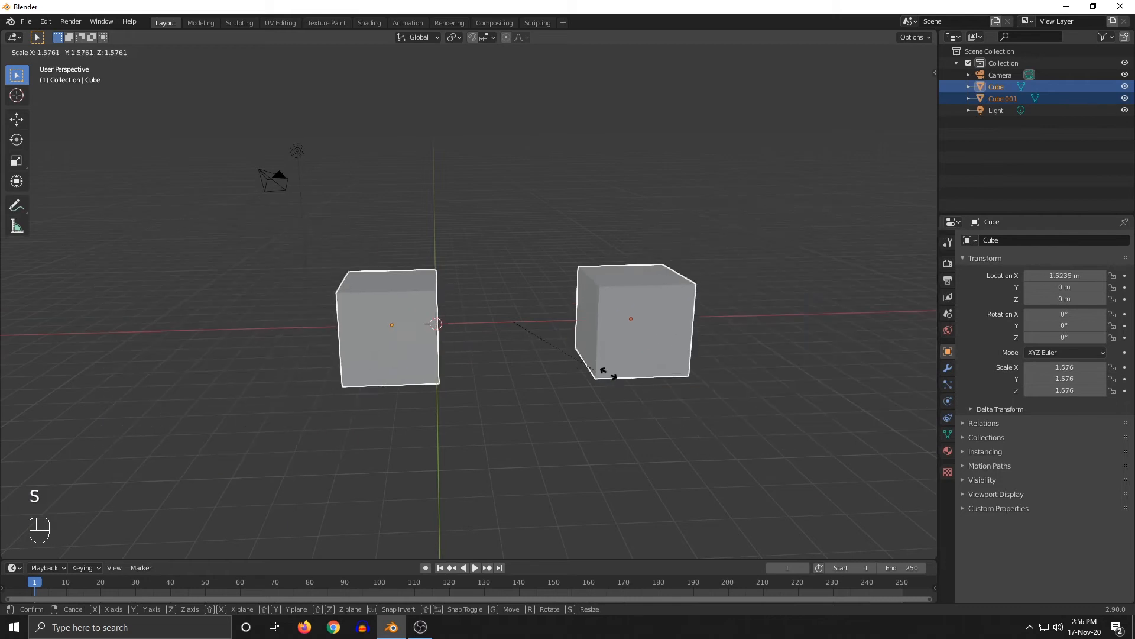
{"action": "right_click", "coordinate": [875, 391]}
Set the transform pivot point to 3D Cursor and select only the cube at the world origin
{"action": "scroll", "coordinate": [600, 314], "scroll_direction": "up", "scroll_amount": 3}
{"action": "left_click", "coordinate": [454, 37]}
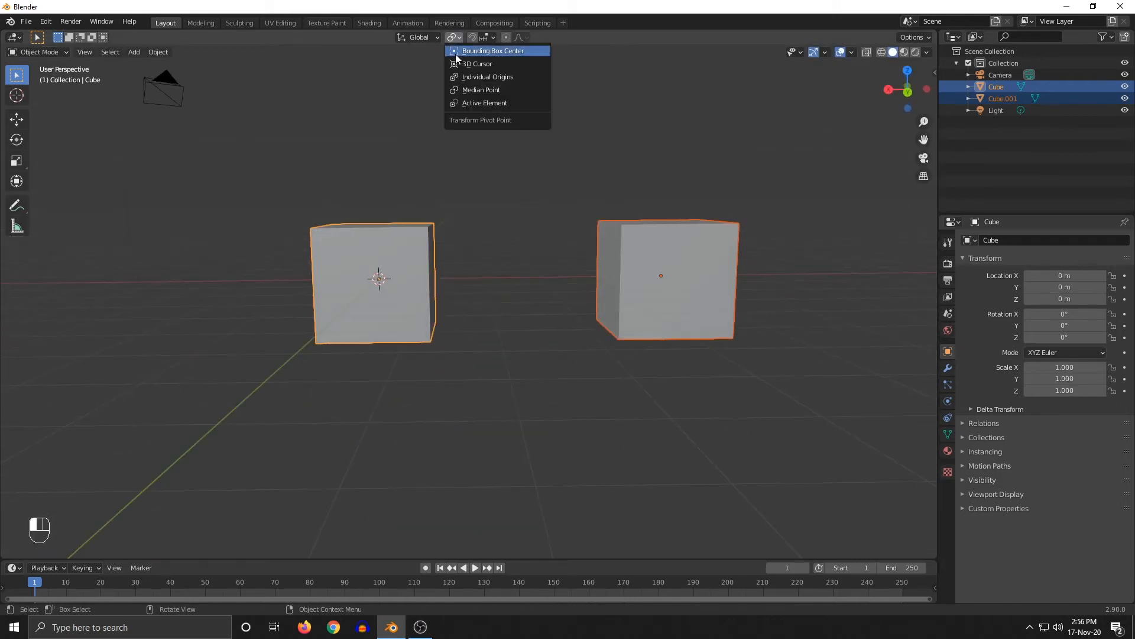
{"action": "left_click", "coordinate": [497, 64]}
{"action": "scroll", "coordinate": [489, 175], "scroll_direction": "down", "scroll_amount": 3}
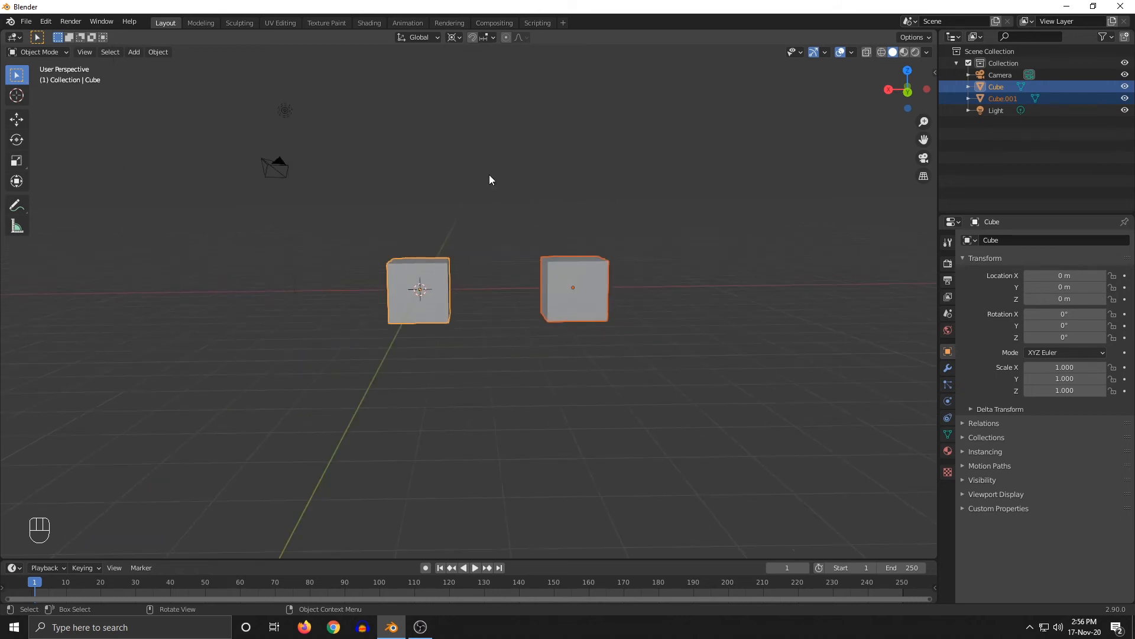
{"action": "middle_click_drag", "start_coordinate": [488, 175], "coordinate": [491, 194]}
{"action": "left_click", "coordinate": [423, 348]}
Try scaling the selected cube while its origin coincides with the 3D cursor
{"action": "middle_click_drag", "start_coordinate": [423, 353], "coordinate": [464, 312]}
{"action": "key", "text": "s"}
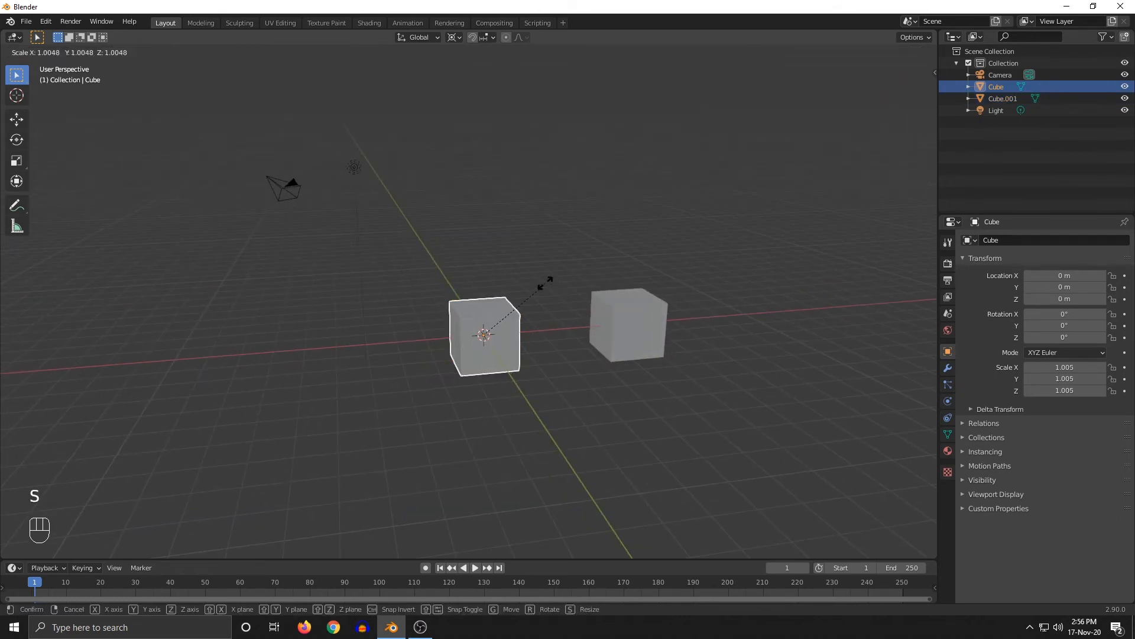
{"action": "right_click", "coordinate": [625, 308]}
Move the selected cube straight up along the Z axis by about 1.29 m, above the 3D cursor
{"action": "mouse_move", "coordinate": [489, 327]}
{"action": "middle_mouse_down"}
{"action": "mouse_move", "coordinate": [429, 296]}
{"action": "mouse_move", "coordinate": [484, 342]}
{"action": "middle_mouse_up"}
{"action": "key", "text": "g"}
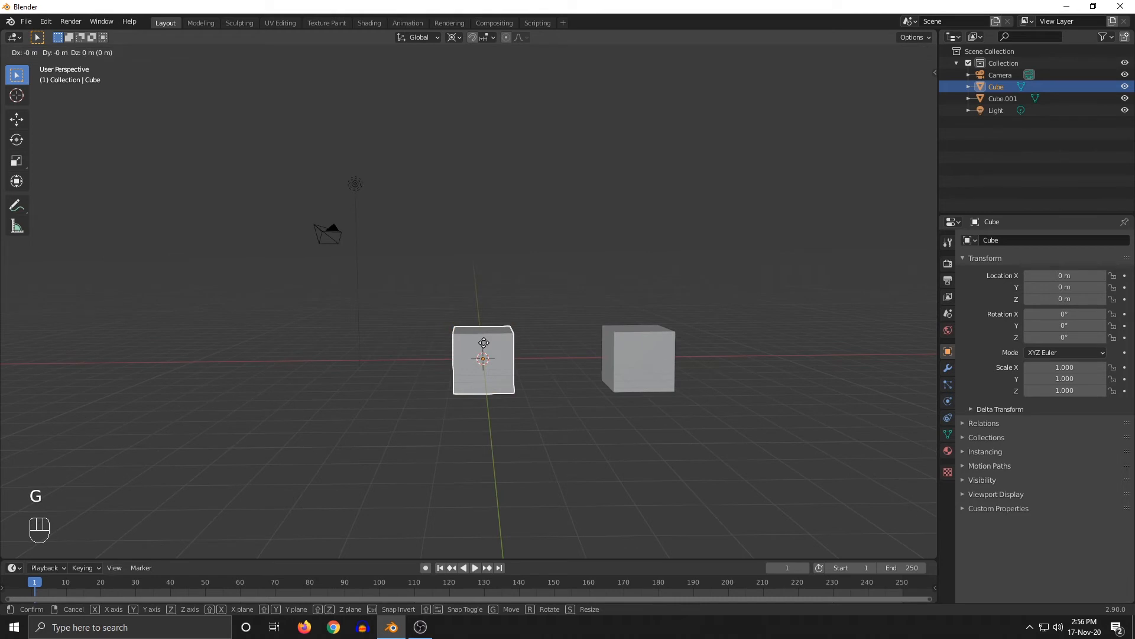
{"action": "key", "text": "z"}
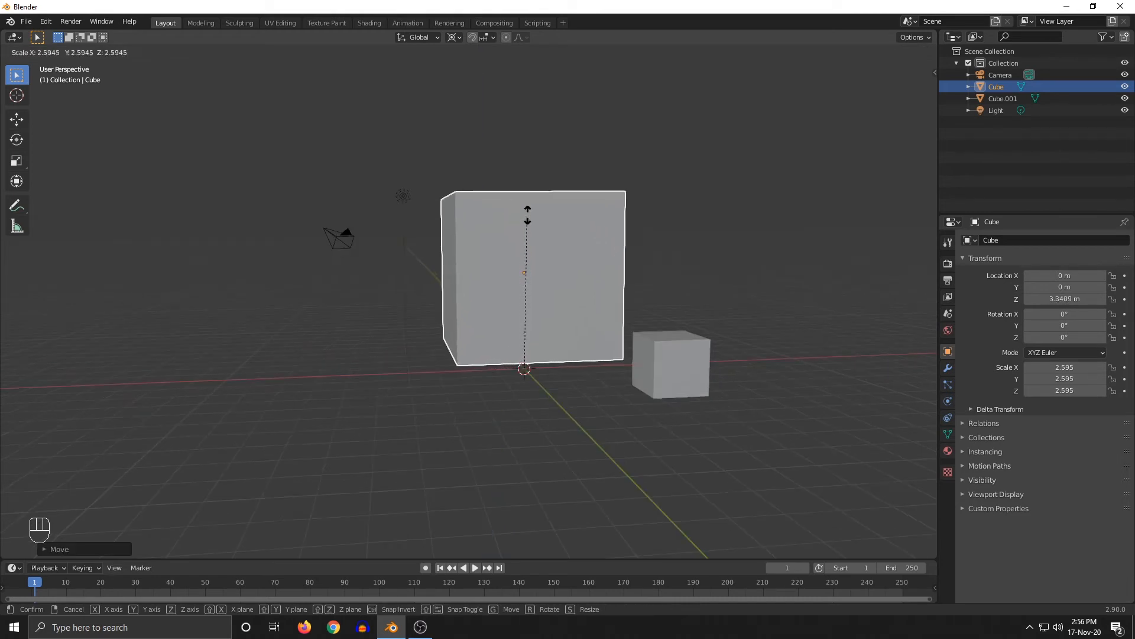
Try scaling the raised cube about the 3D cursor, up to a factor of about 3.5
{"action": "right_click", "coordinate": [528, 215]}
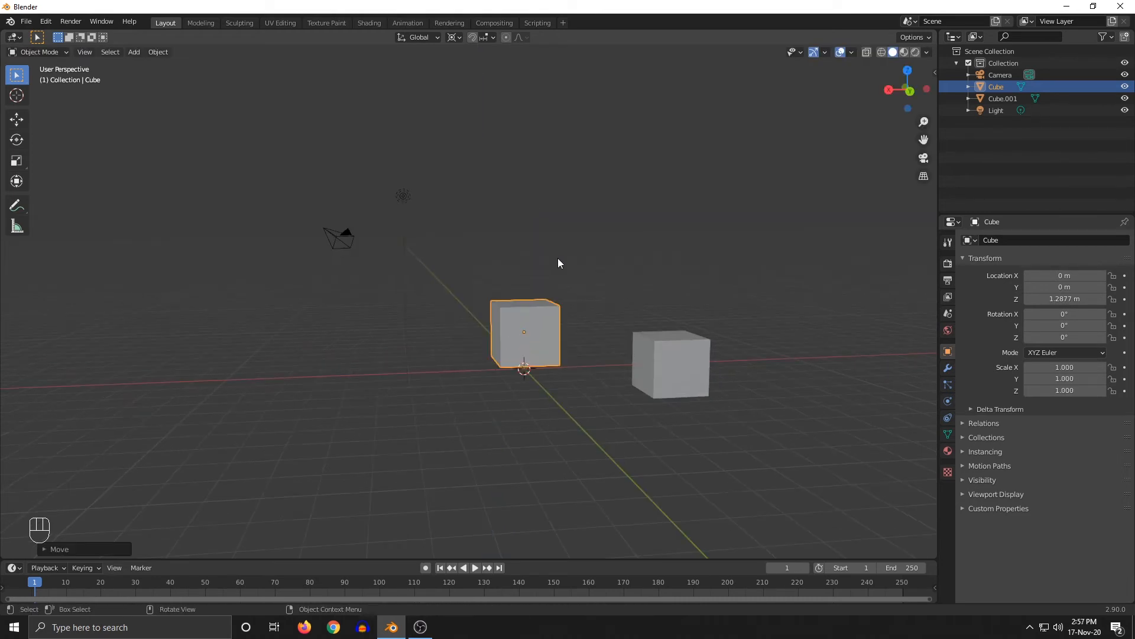
{"action": "middle_click_drag", "start_coordinate": [558, 258], "coordinate": [548, 254]}
{"action": "key", "text": "s"}
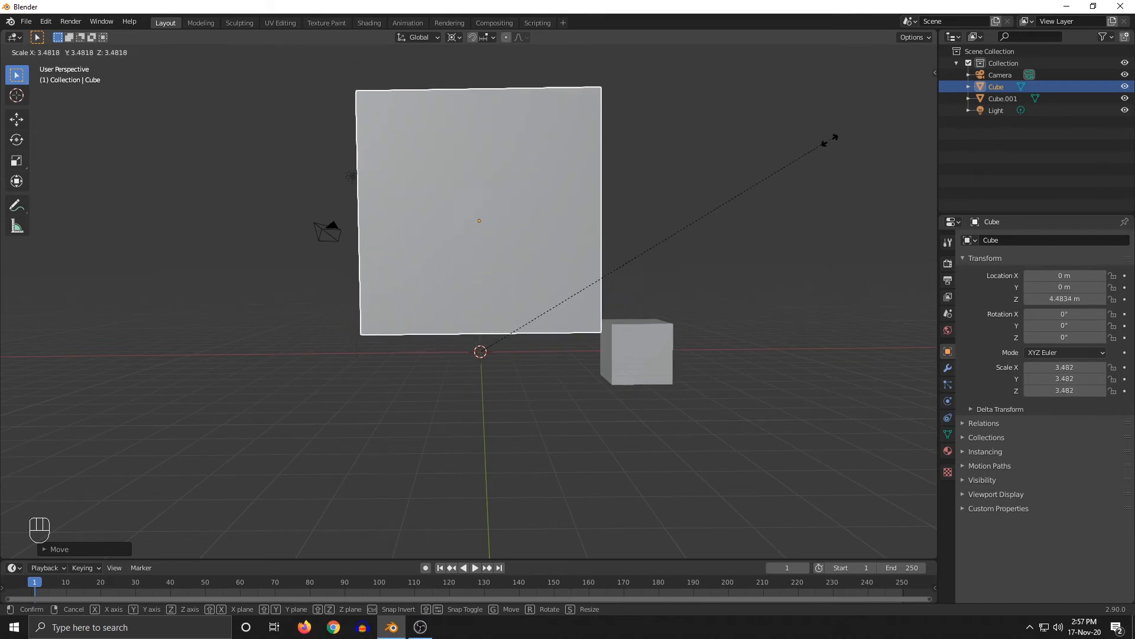
{"action": "right_click", "coordinate": [793, 182]}
{"action": "key", "text": "s"}
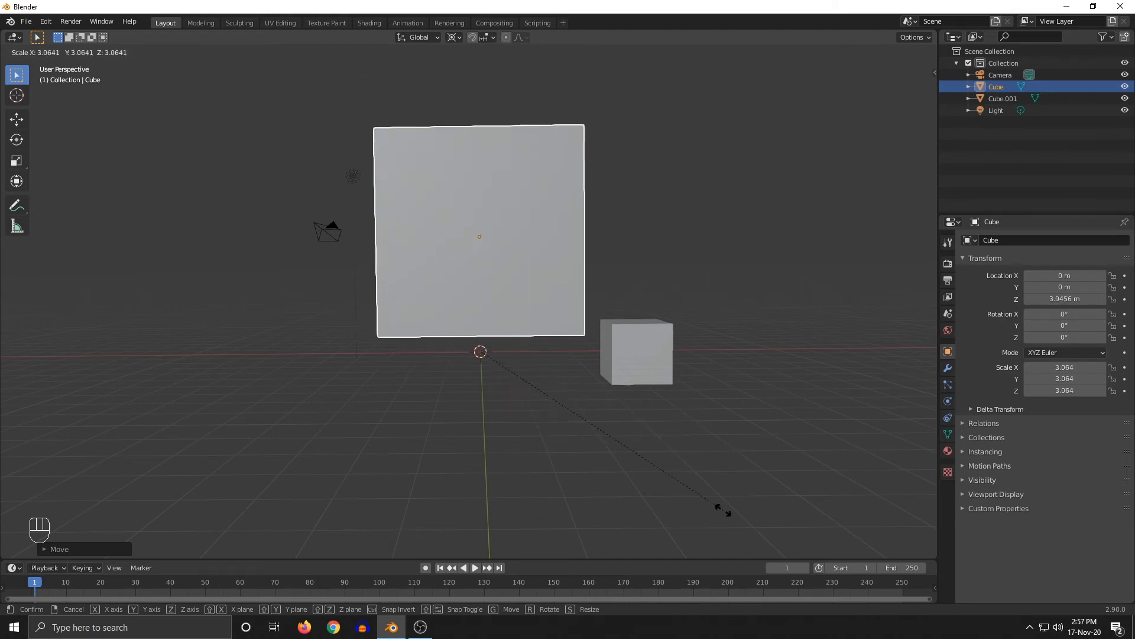
{"action": "right_click", "coordinate": [657, 338]}
Try rotating the raised cube around the 3D cursor by about 51 degrees
{"action": "key", "text": "r"}
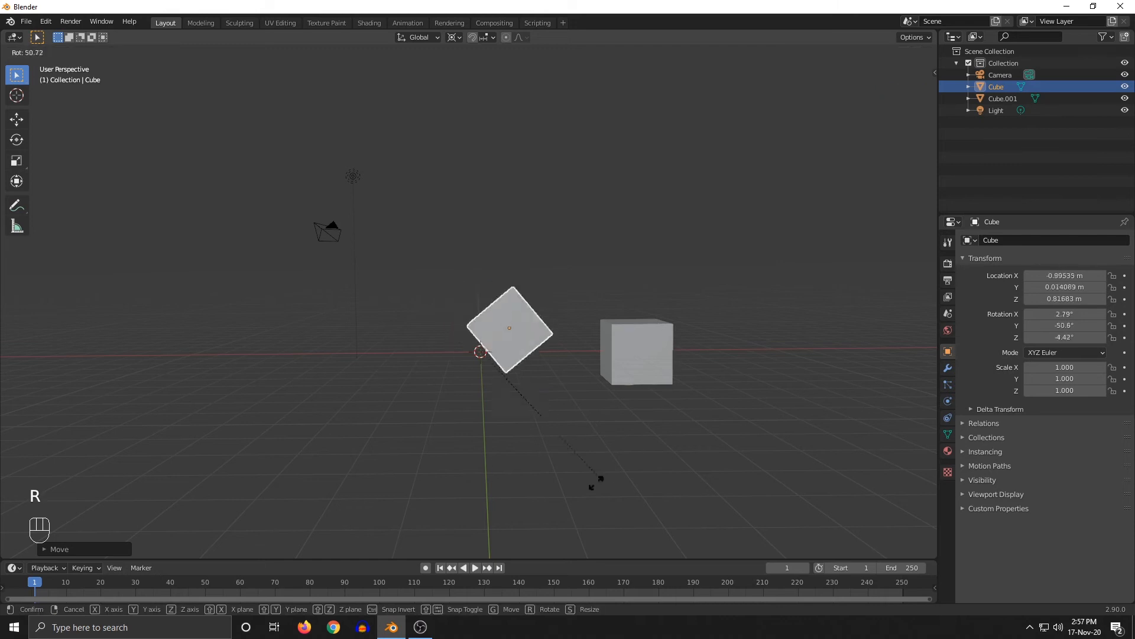
{"action": "right_click", "coordinate": [228, 424]}
{"action": "middle_click_drag", "start_coordinate": [228, 423], "coordinate": [608, 412]}
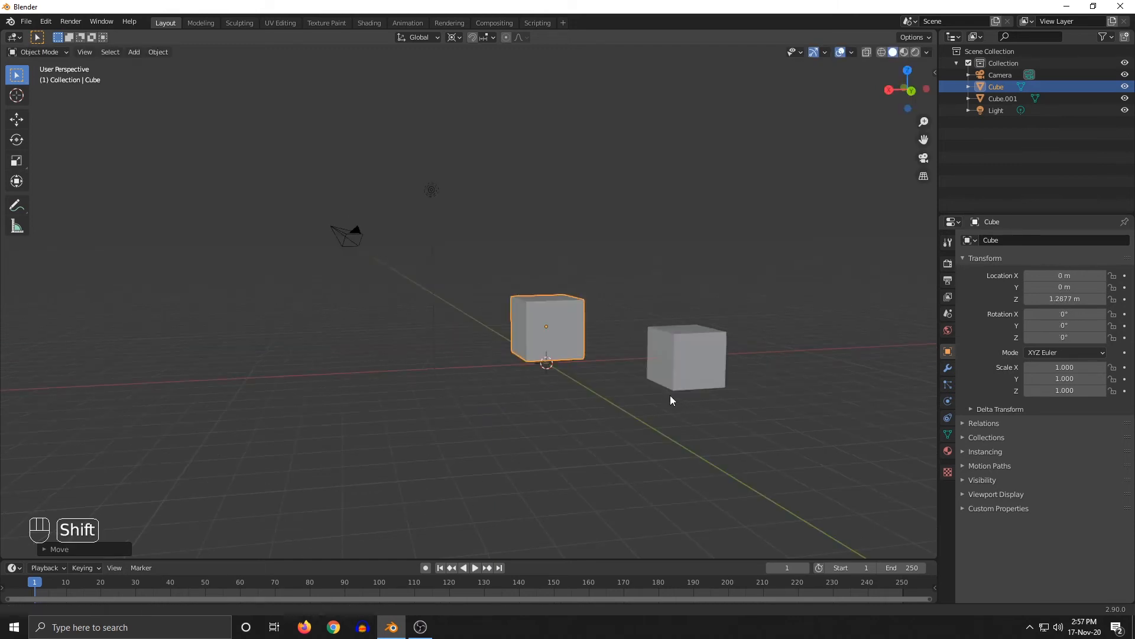
{"action": "middle_click_drag", "start_coordinate": [669, 395], "coordinate": [630, 376], "text": "shift"}
{"action": "scroll", "coordinate": [639, 411], "scroll_direction": "up", "scroll_amount": 3}
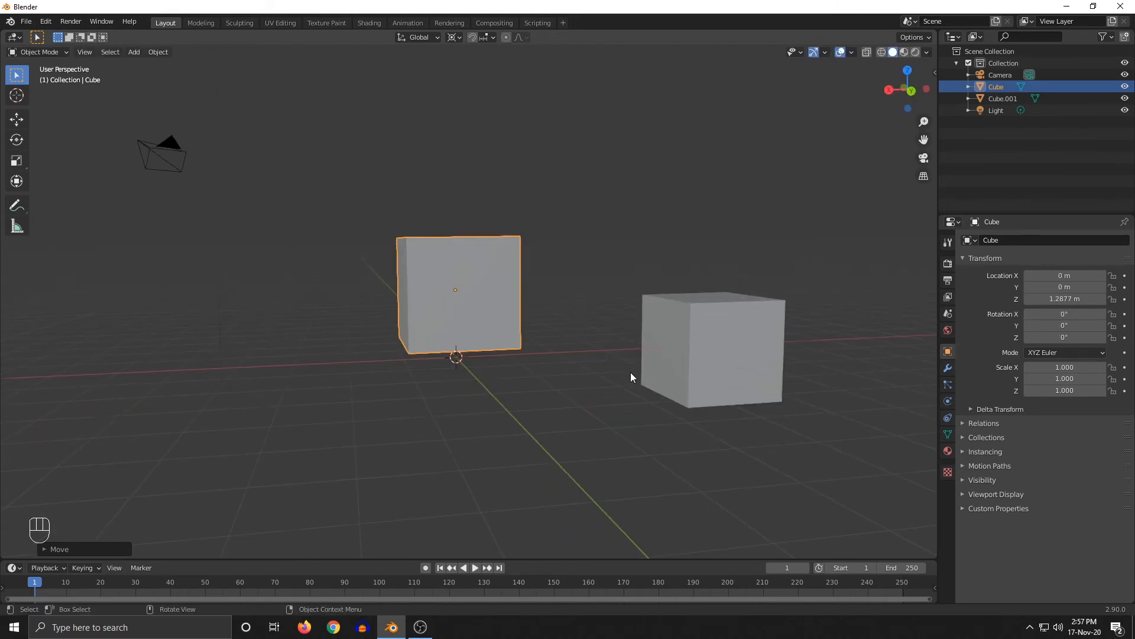
Rotate the cube around the 3D cursor to about 30.6° in X, 62.9° in Y and 26.5° in Z
{"action": "left_click", "coordinate": [455, 38]}
{"action": "key", "text": "r"}
{"action": "left_click", "coordinate": [469, 361]}
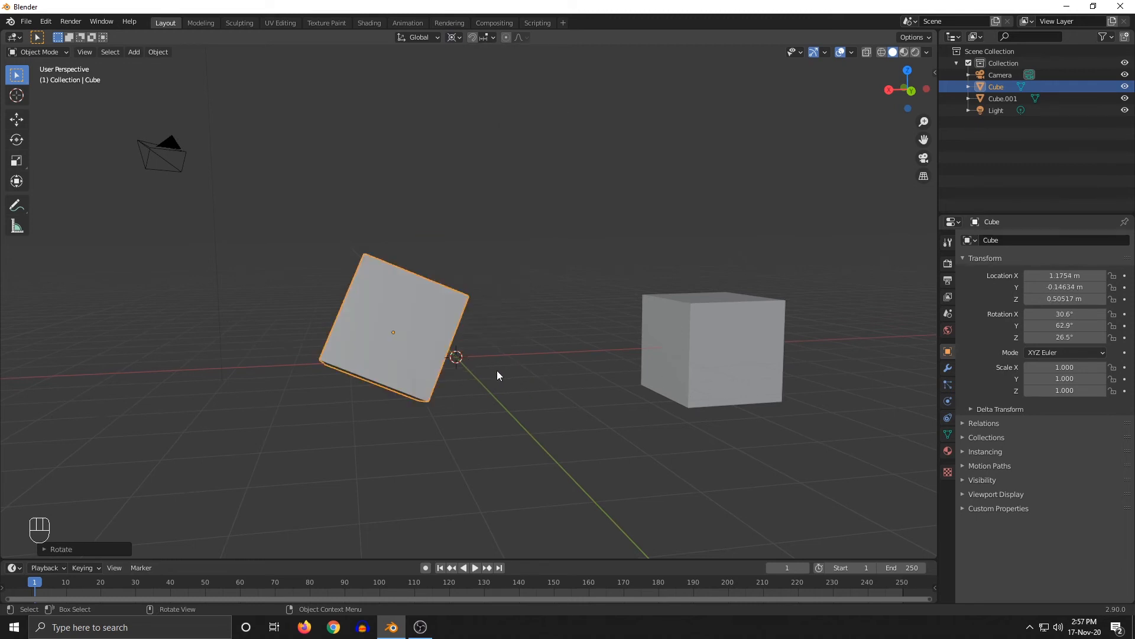
{"action": "key", "text": "r"}
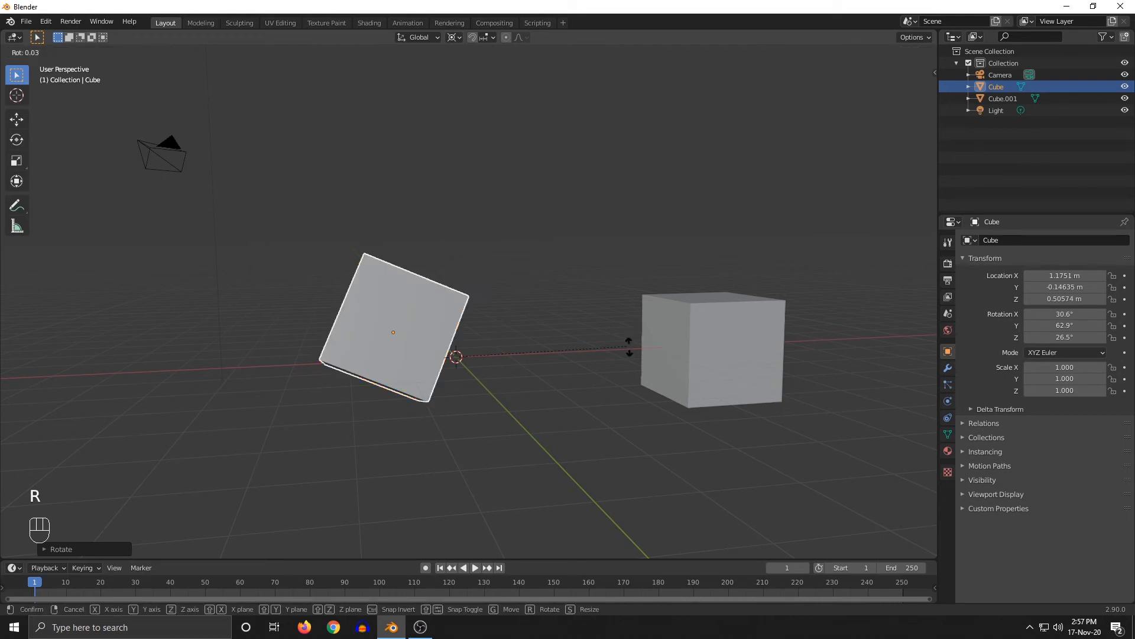
{"action": "right_click", "coordinate": [567, 459]}
Set the transform pivot point to Median Point and try rotating the single cube by about 68 degrees
{"action": "left_click", "coordinate": [456, 37]}
{"action": "left_click", "coordinate": [489, 90]}
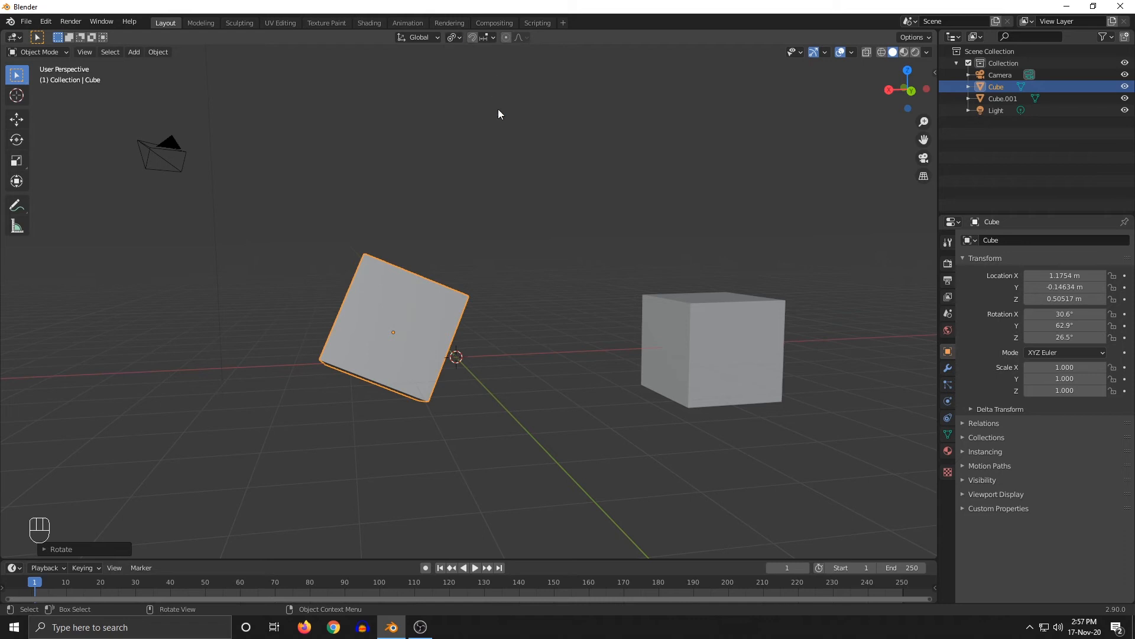
{"action": "key", "text": "r"}
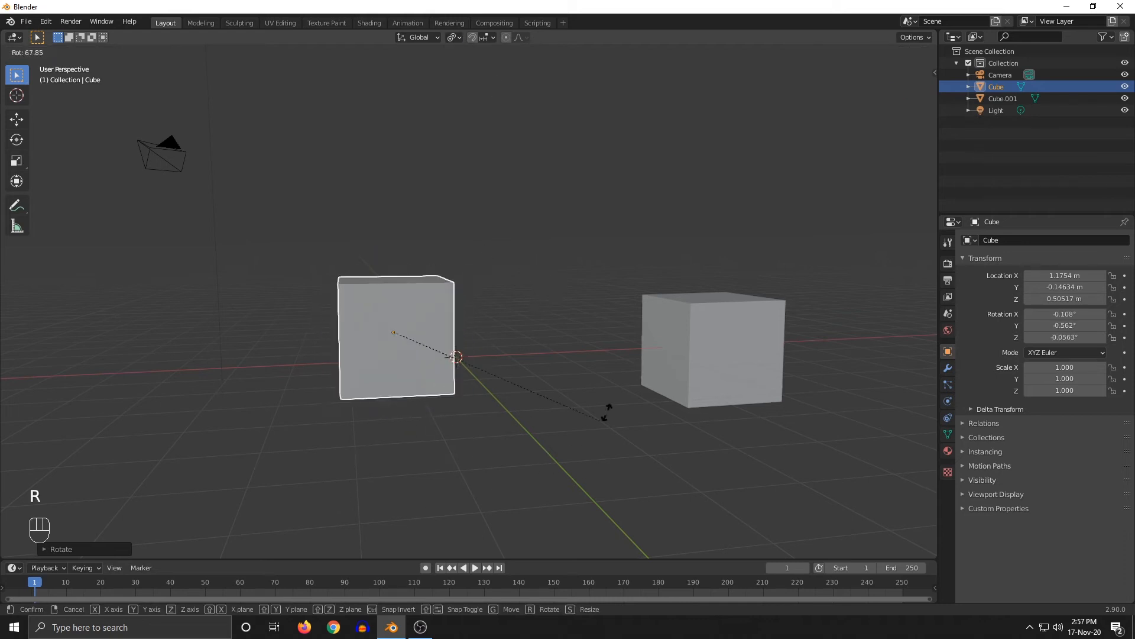
{"action": "right_click", "coordinate": [626, 183]}
Set the transform pivot point to Active Element and try rotating the cube by about 412 degrees
{"action": "left_click", "coordinate": [456, 37]}
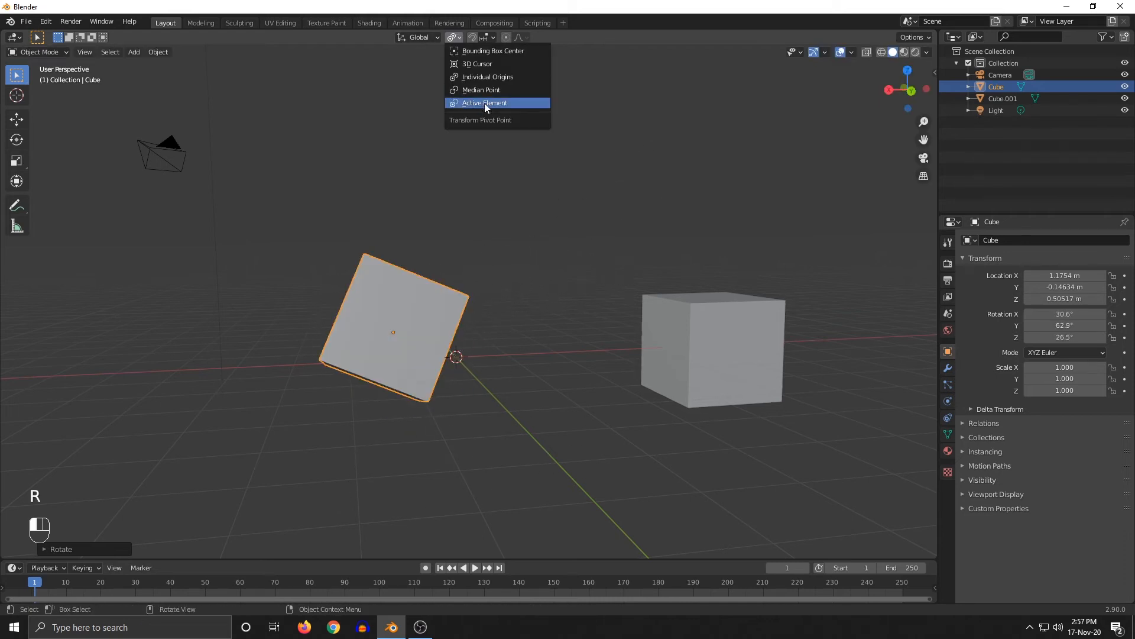
{"action": "left_click", "coordinate": [500, 108]}
{"action": "key", "text": "r"}
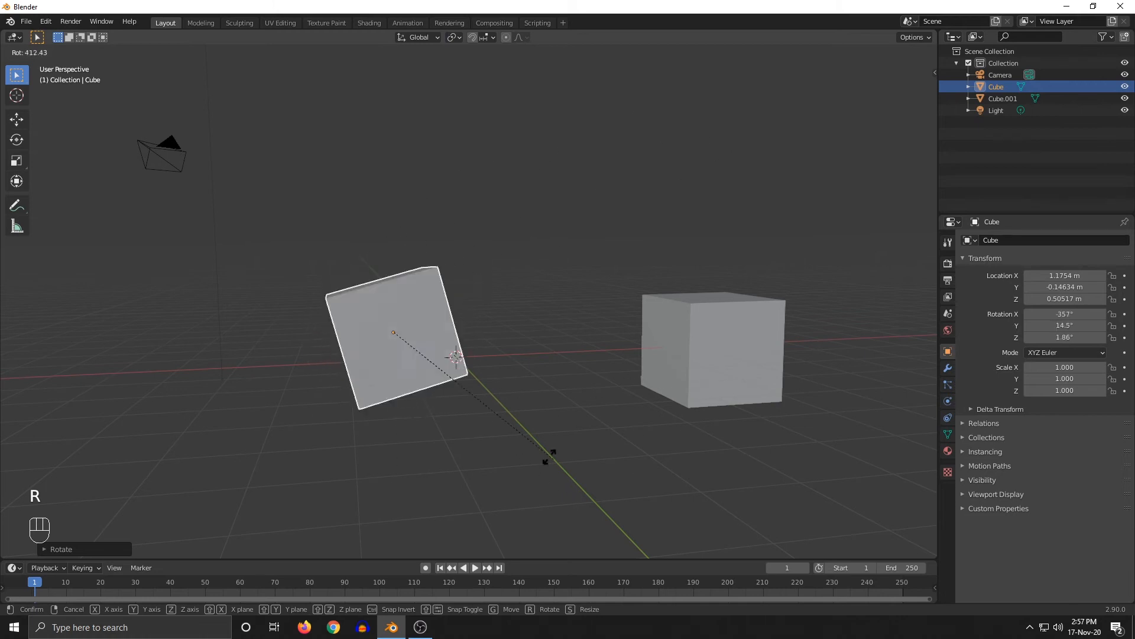
{"action": "right_click", "coordinate": [534, 263]}
Set the transform pivot point to Median Point and add the second cube to the selection
{"action": "middle_click_drag", "start_coordinate": [568, 294], "coordinate": [626, 364]}
{"action": "middle_click_drag", "start_coordinate": [690, 413], "coordinate": [534, 77], "text": "shift"}
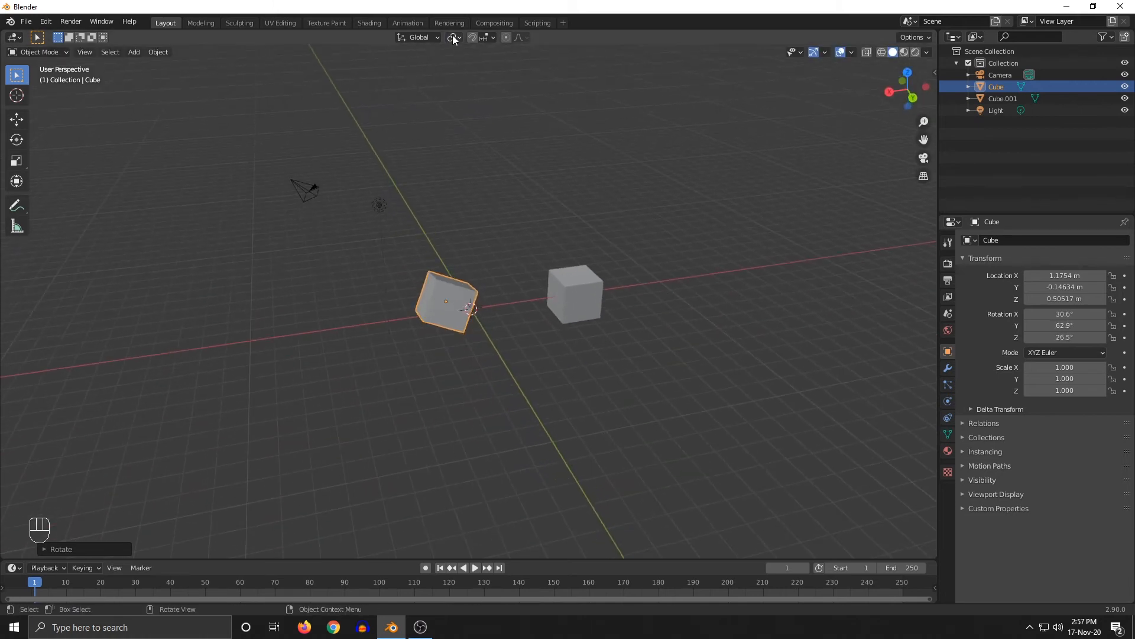
{"action": "left_click", "coordinate": [454, 39]}
{"action": "left_click", "coordinate": [511, 90]}
{"action": "middle_click_drag", "start_coordinate": [598, 294], "coordinate": [567, 285]}
{"action": "left_click", "coordinate": [589, 268], "text": "shift"}
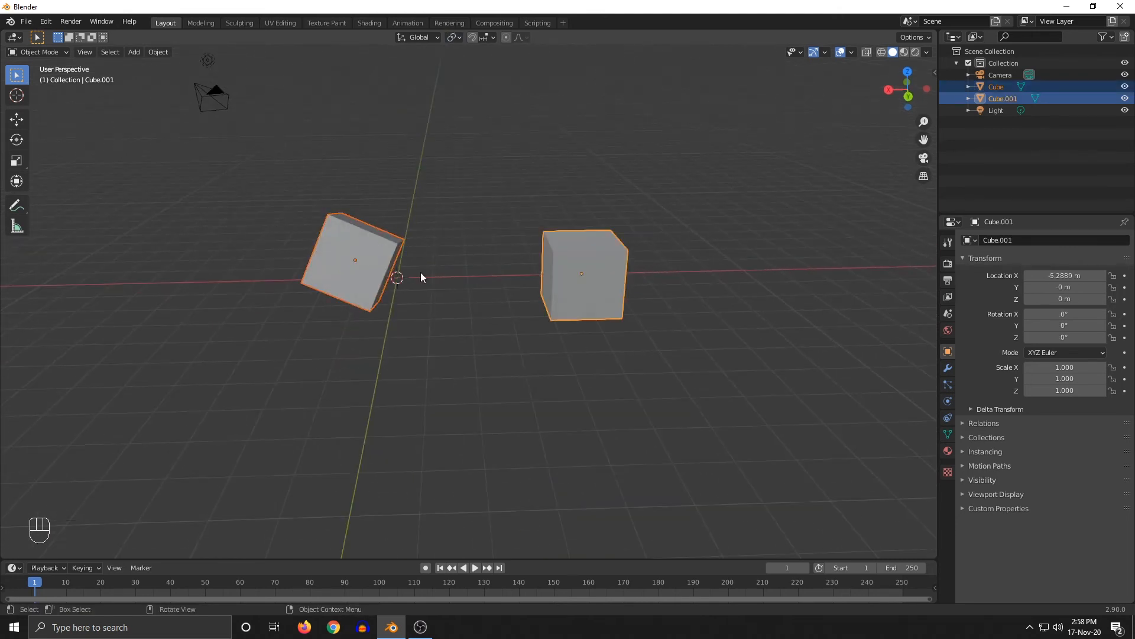
Try scaling and rotating both selected cubes together as a pair
{"action": "key", "text": "s"}
{"action": "right_click", "coordinate": [597, 381]}
{"action": "left_click", "coordinate": [454, 37]}
{"action": "key", "text": "r"}
{"action": "right_click", "coordinate": [487, 51]}
Use Median Point as the pivot and try rotating both cubes around their shared midpoint by about 154 degrees
{"action": "left_click", "coordinate": [453, 37]}
{"action": "left_click", "coordinate": [473, 90]}
{"action": "key", "text": "r"}
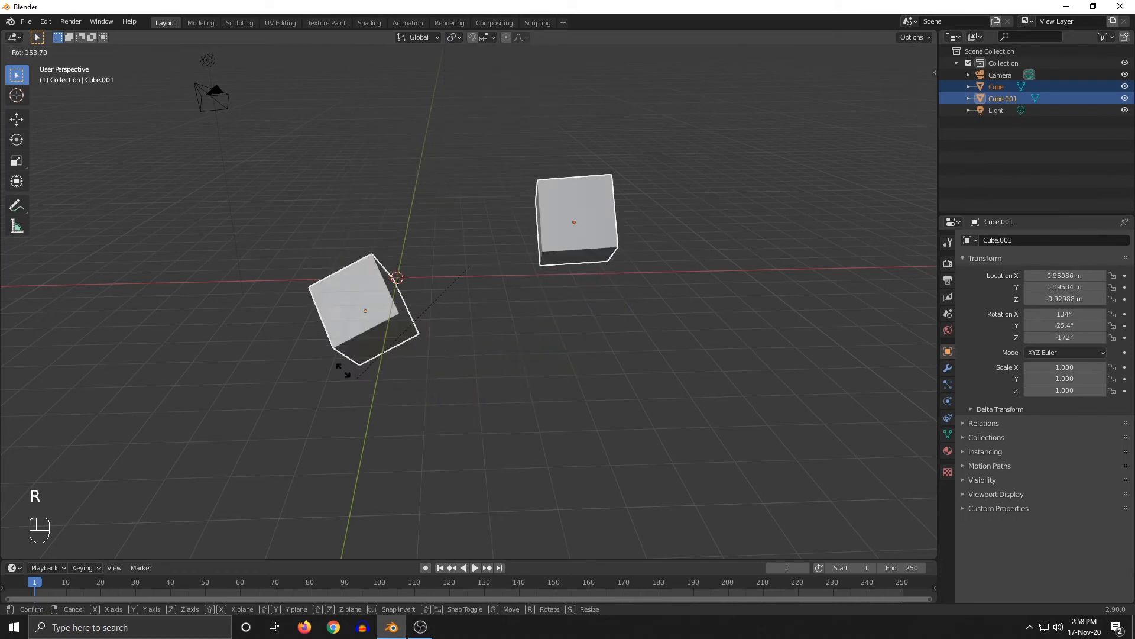
{"action": "right_click", "coordinate": [381, 127]}
Set the transform pivot point to Individual Origins and try rotating each cube around its own origin
{"action": "left_click", "coordinate": [454, 37]}
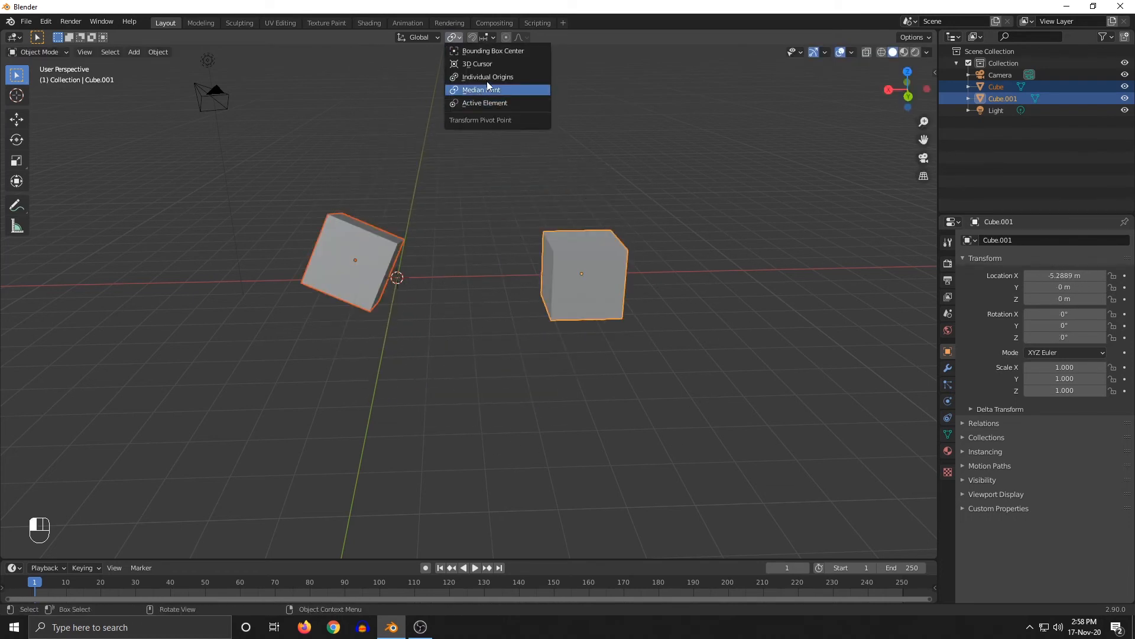
{"action": "left_click", "coordinate": [488, 77]}
{"action": "key", "text": "r"}
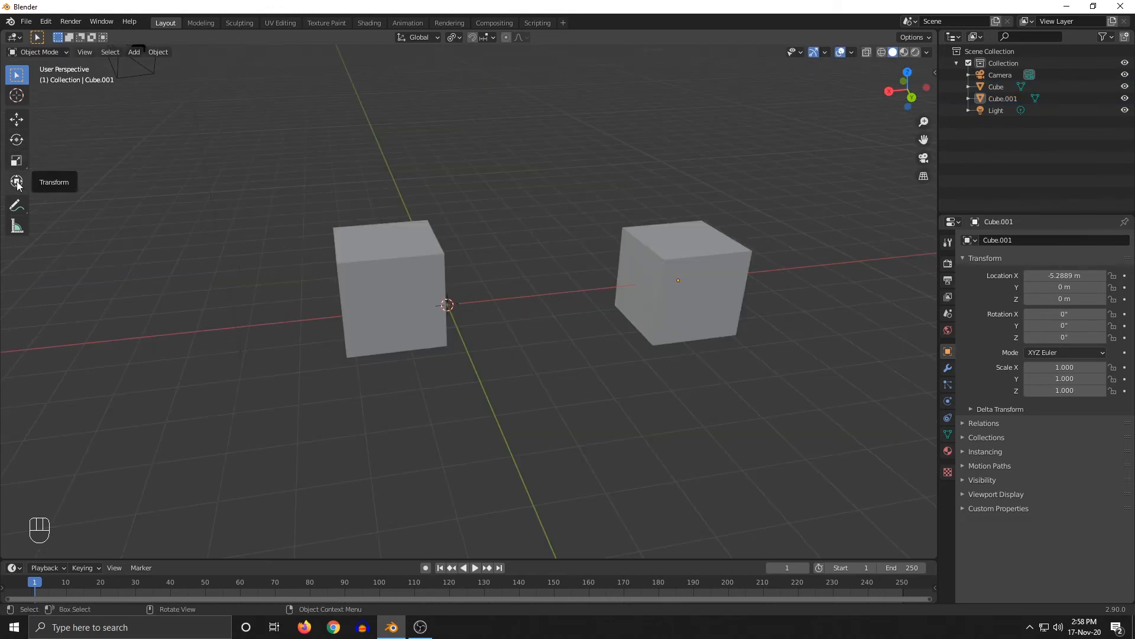
Try out the Rotate and Scale tools, activate the Move tool, and select the cube nearest the 3D cursor
{"action": "left_click", "coordinate": [17, 120]}
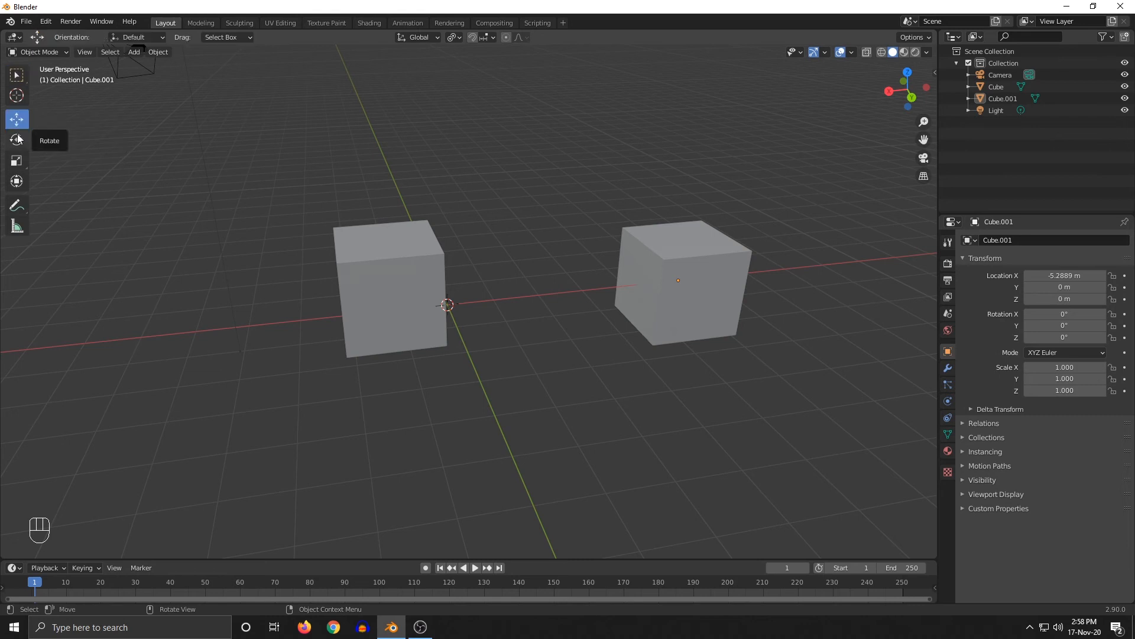
{"action": "left_click", "coordinate": [17, 139]}
{"action": "left_click", "coordinate": [17, 160]}
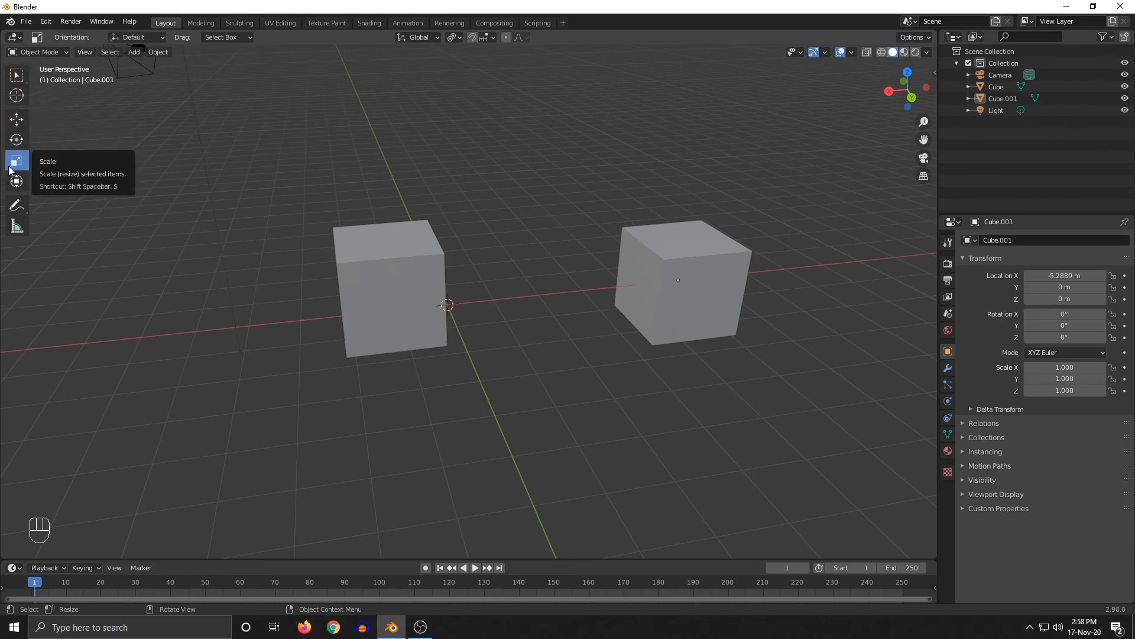
{"action": "left_click", "coordinate": [25, 119]}
{"action": "left_click", "coordinate": [359, 290]}
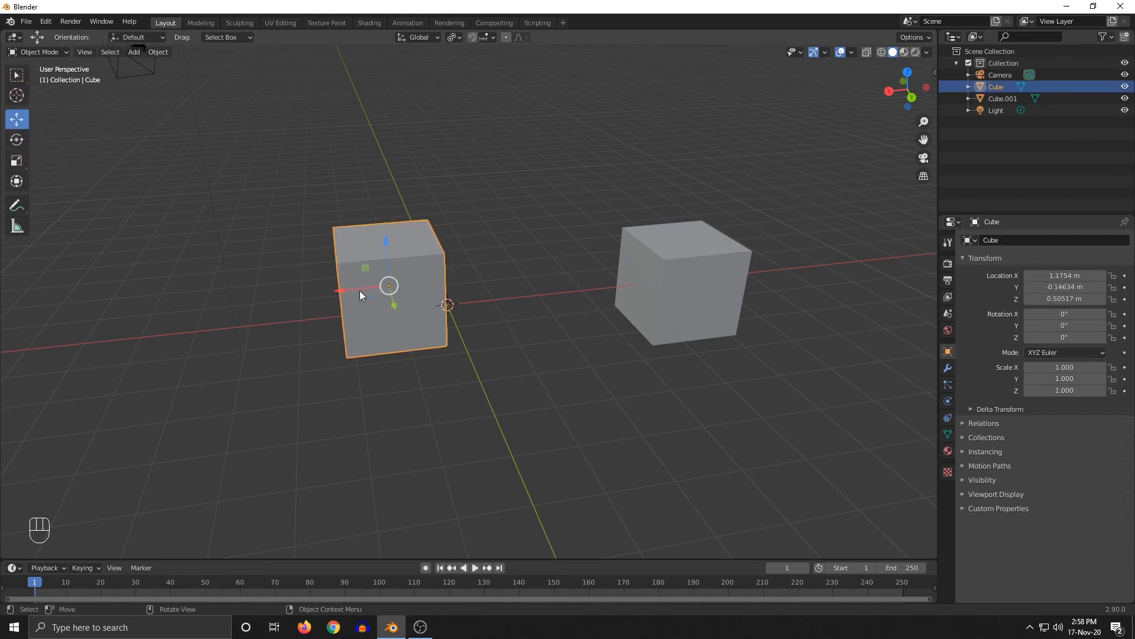
Move the selected cube along the global axes to about X 4.66 m, Y 0.94 m and Z 2.36 m
{"action": "middle_click_drag", "start_coordinate": [359, 290], "coordinate": [483, 215]}
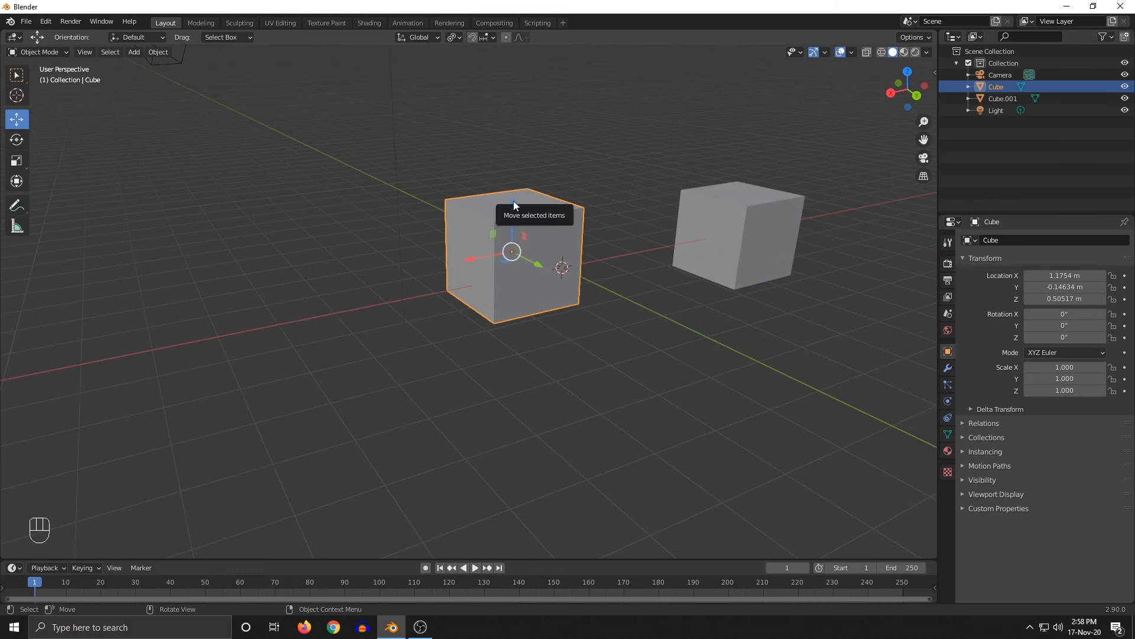
{"action": "left_click_drag", "start_coordinate": [514, 201], "coordinate": [522, 125]}
{"action": "left_click_drag", "start_coordinate": [491, 162], "coordinate": [304, 180]}
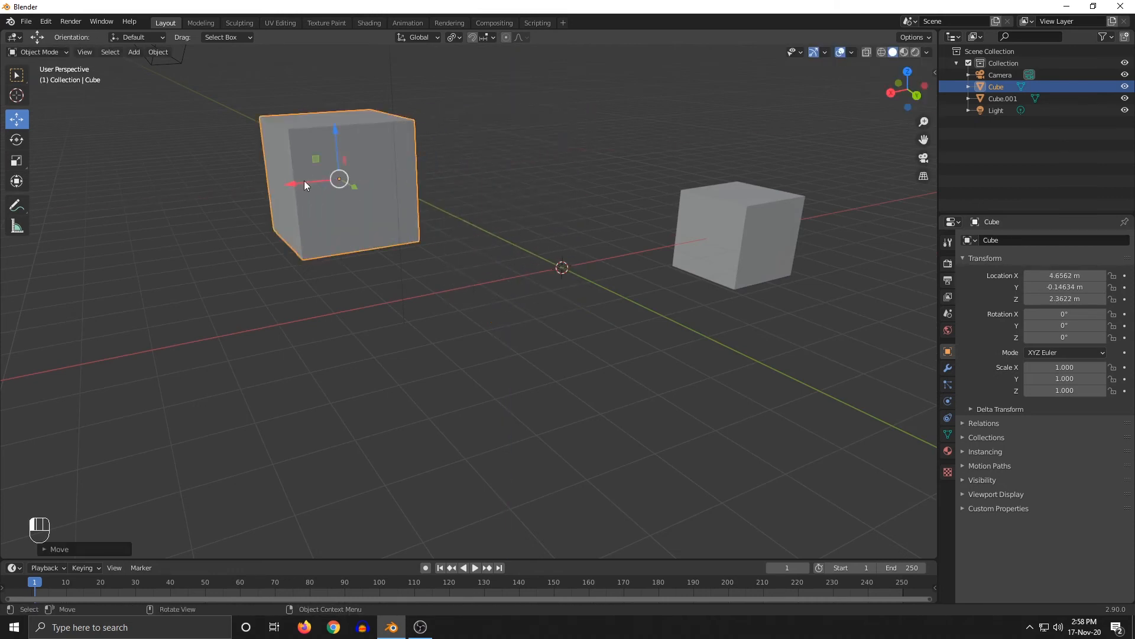
{"action": "left_click_drag", "start_coordinate": [356, 188], "coordinate": [382, 201]}
Move the selected cube freely in the view plane several times, without constraining it to an axis
{"action": "middle_click_drag", "start_coordinate": [302, 235], "coordinate": [552, 311]}
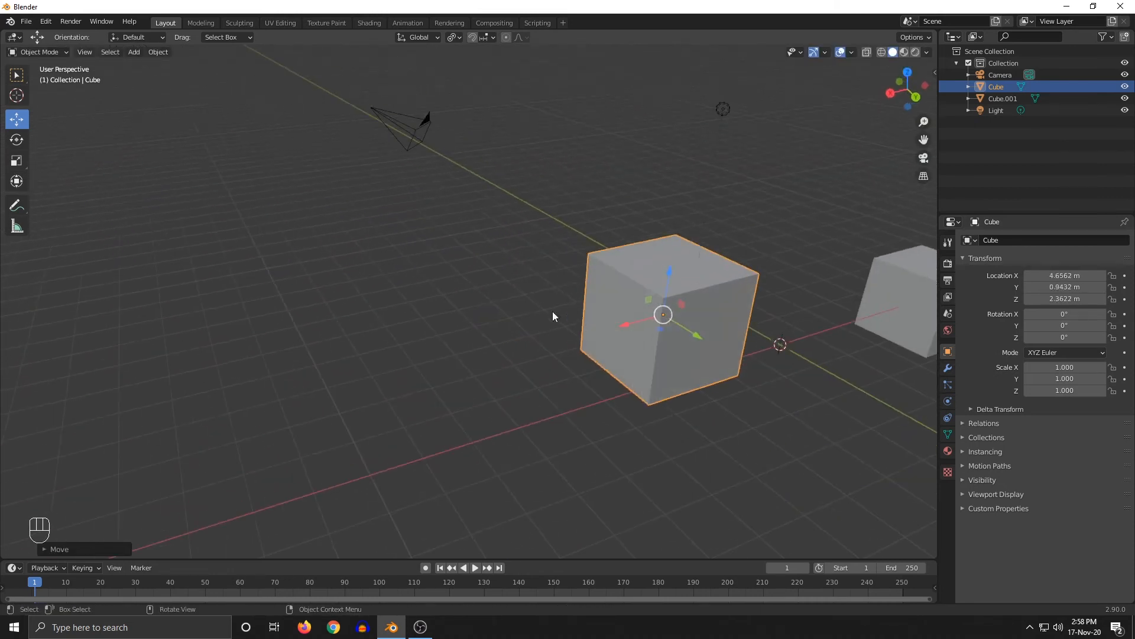
{"action": "middle_click_drag", "start_coordinate": [685, 317], "coordinate": [513, 328], "text": "shift"}
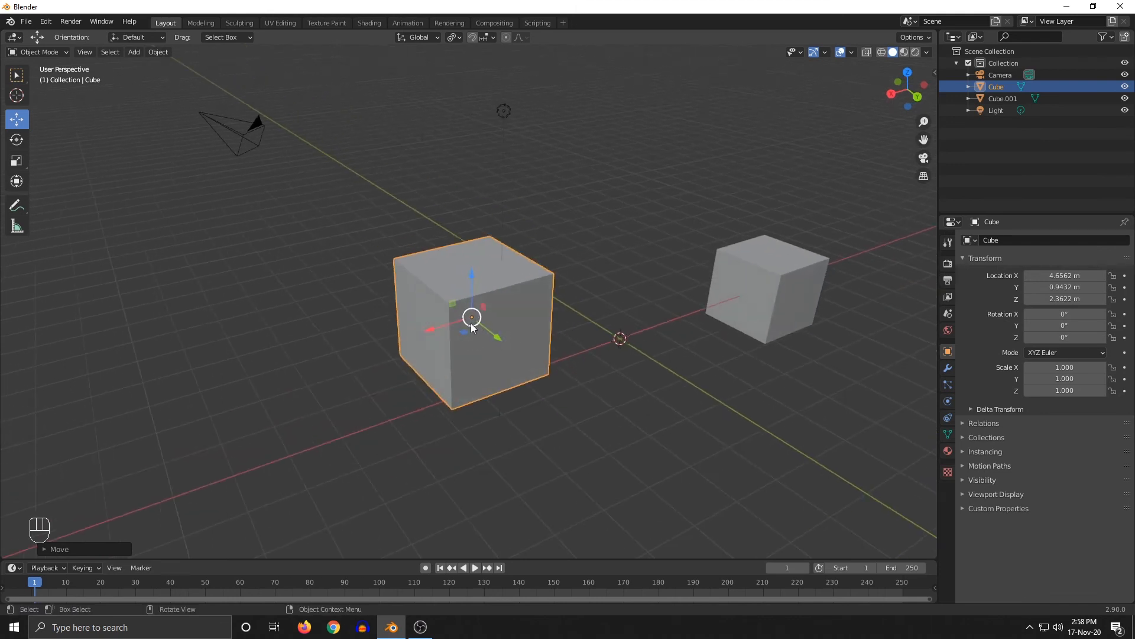
{"action": "left_click_drag", "start_coordinate": [473, 327], "coordinate": [489, 294]}
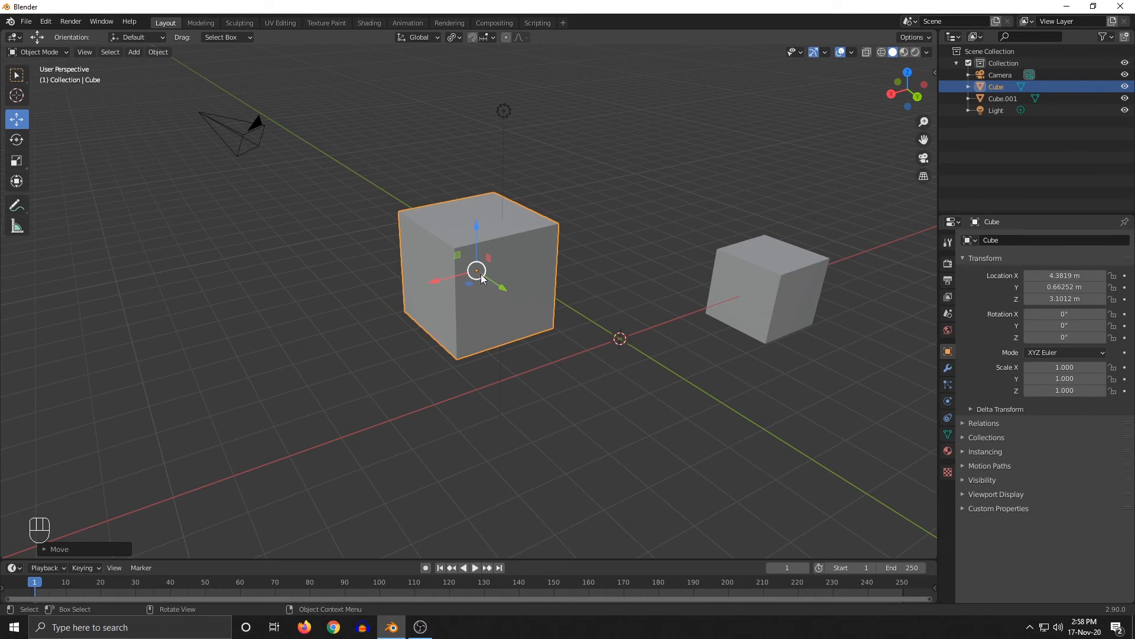
{"action": "left_click_drag", "start_coordinate": [481, 277], "coordinate": [445, 270]}
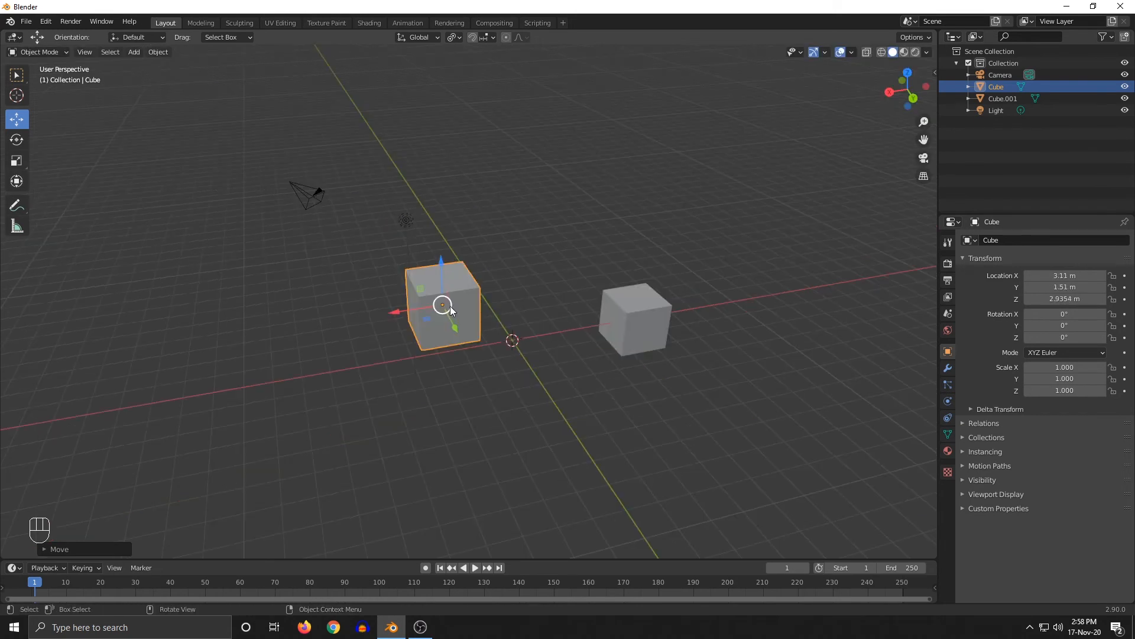
{"action": "left_click_drag", "start_coordinate": [451, 310], "coordinate": [613, 325]}
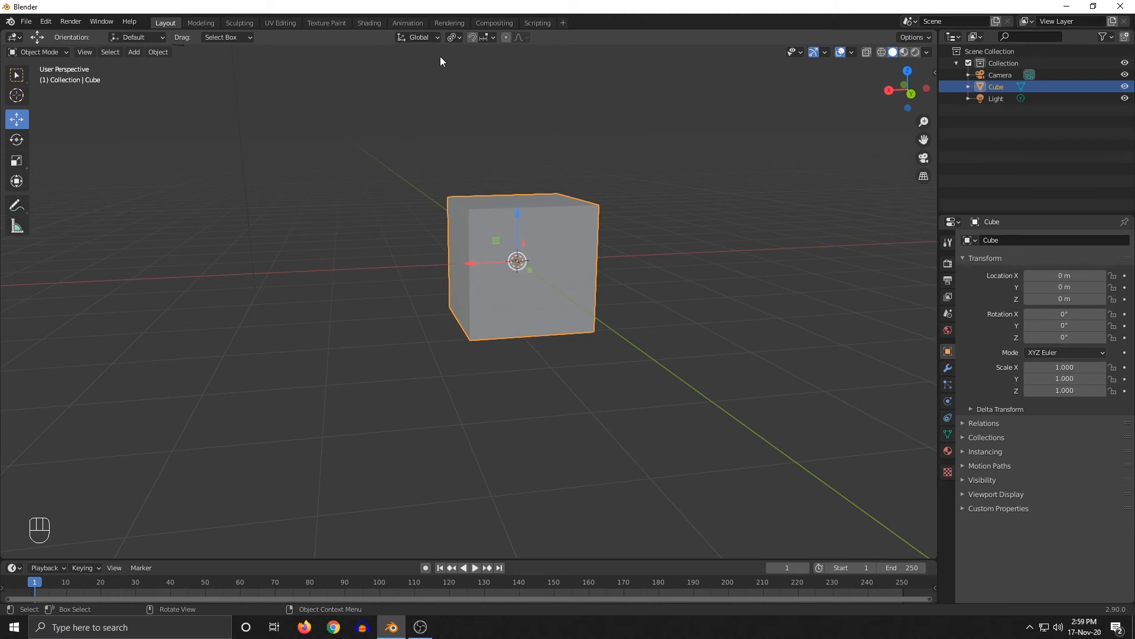
Examine the available transform pivot point modes and transform orientation options
{"action": "left_click", "coordinate": [454, 37]}
{"action": "left_click", "coordinate": [453, 39]}
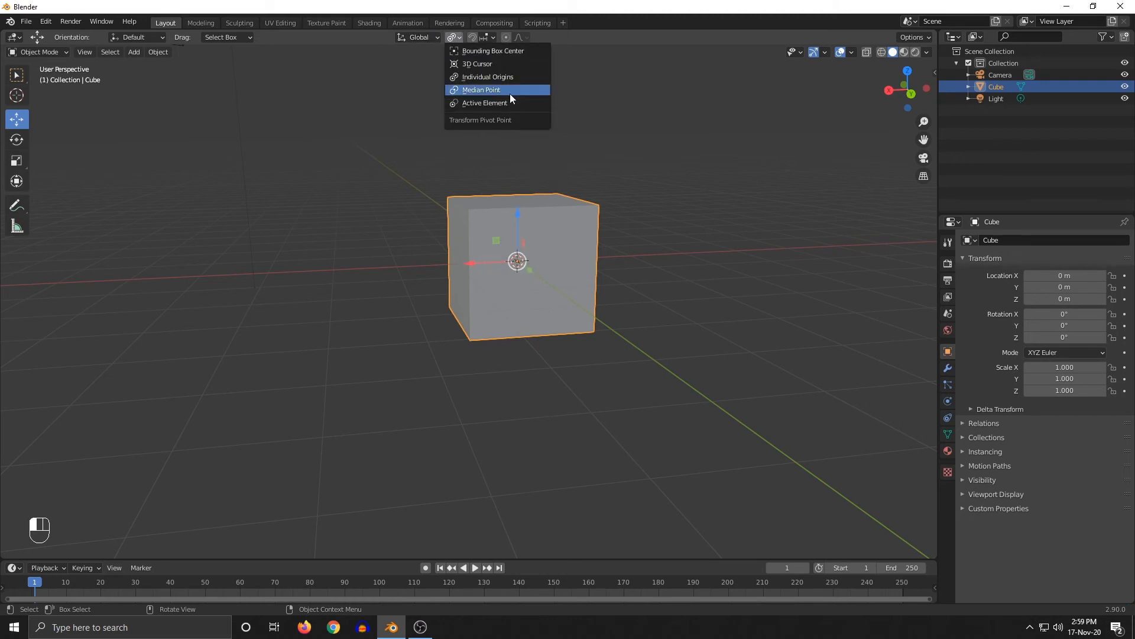
{"action": "left_click", "coordinate": [424, 39]}
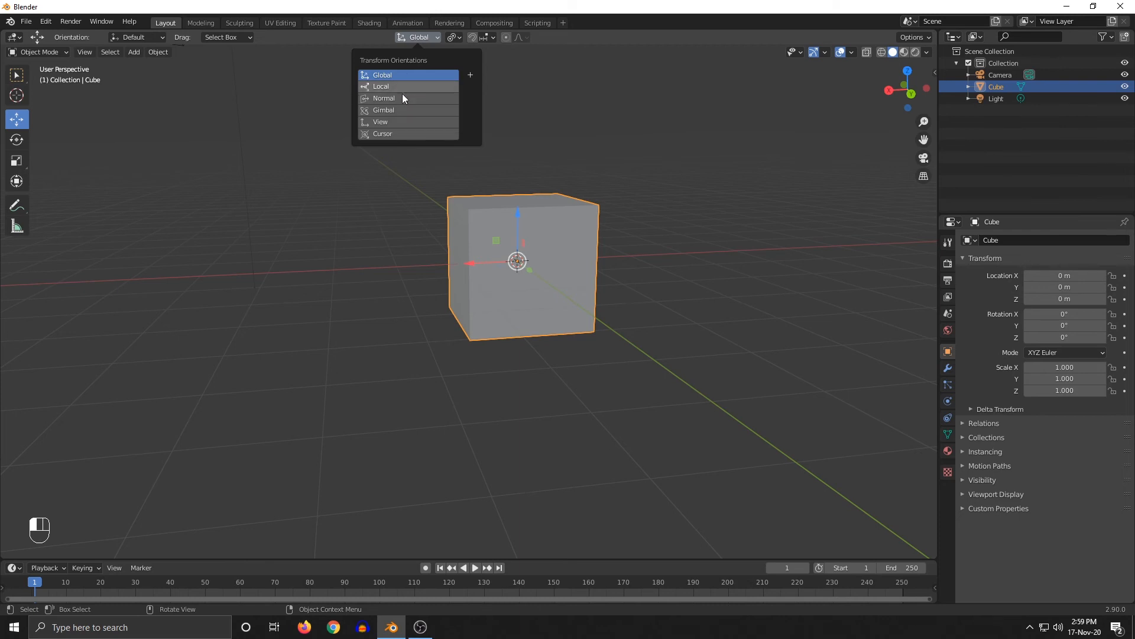
Try moving the cube along the global X and Y axes to about 3.67 m and 1.29 m, and clear its location
{"action": "middle_click_drag", "start_coordinate": [473, 177], "coordinate": [616, 89]}
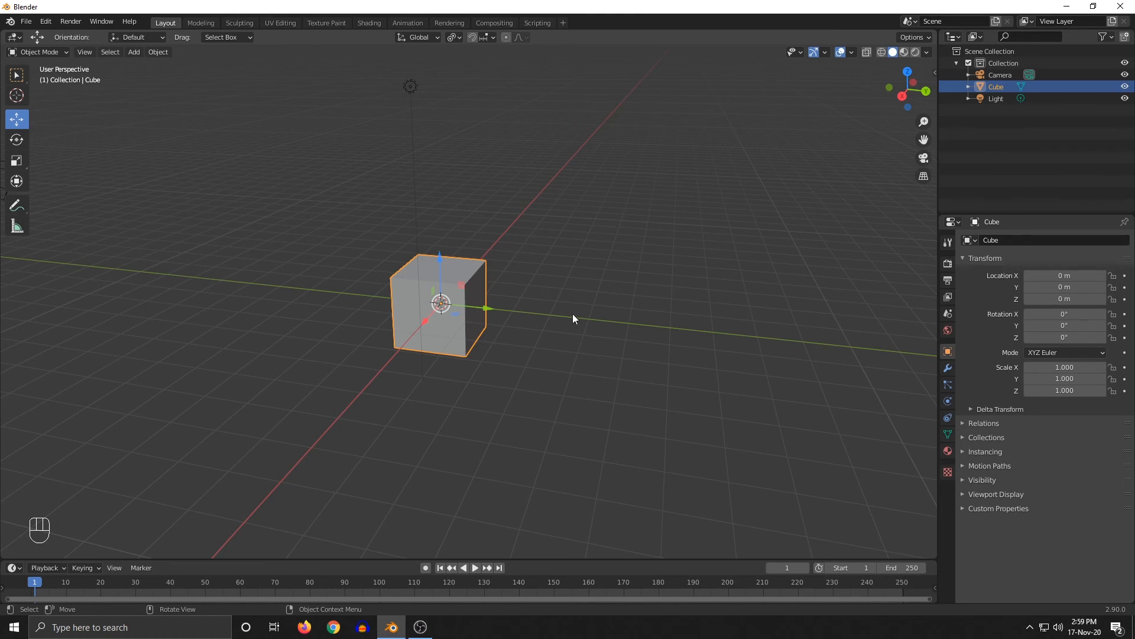
{"action": "middle_click_drag", "start_coordinate": [509, 324], "coordinate": [477, 296], "text": "shift"}
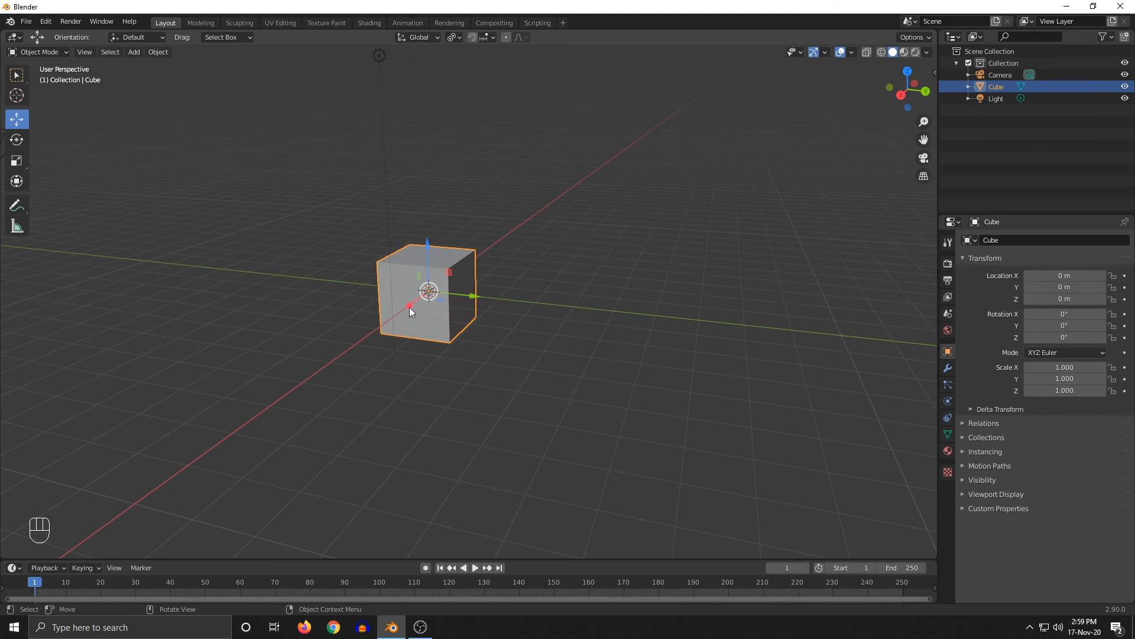
{"action": "left_click_drag", "start_coordinate": [410, 306], "coordinate": [460, 366]}
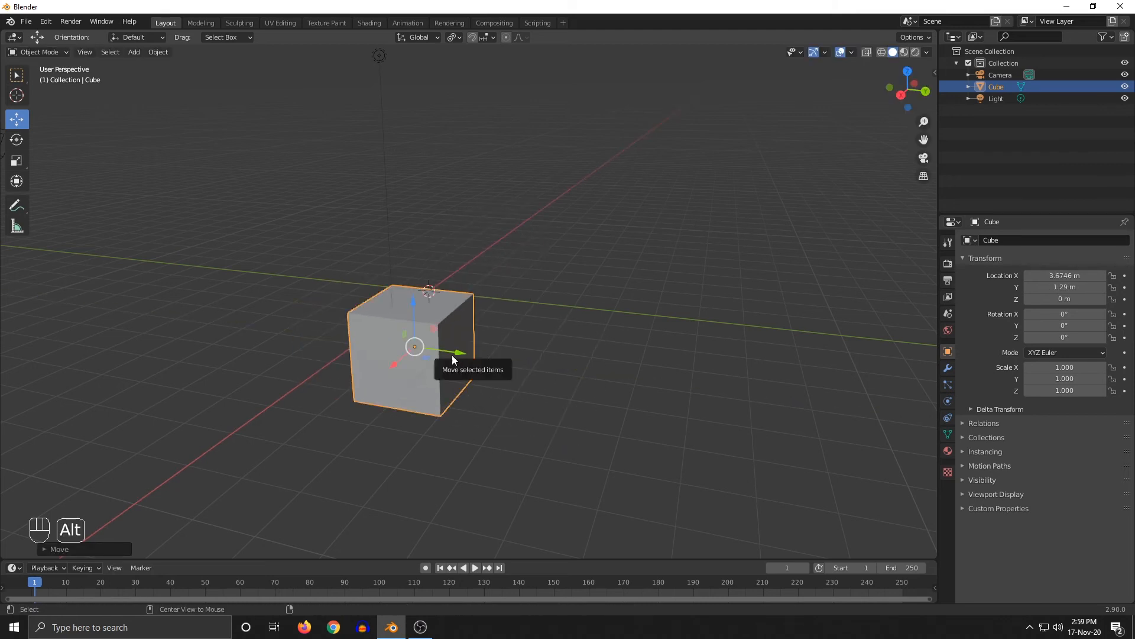
{"action": "key", "text": "alt+g"}
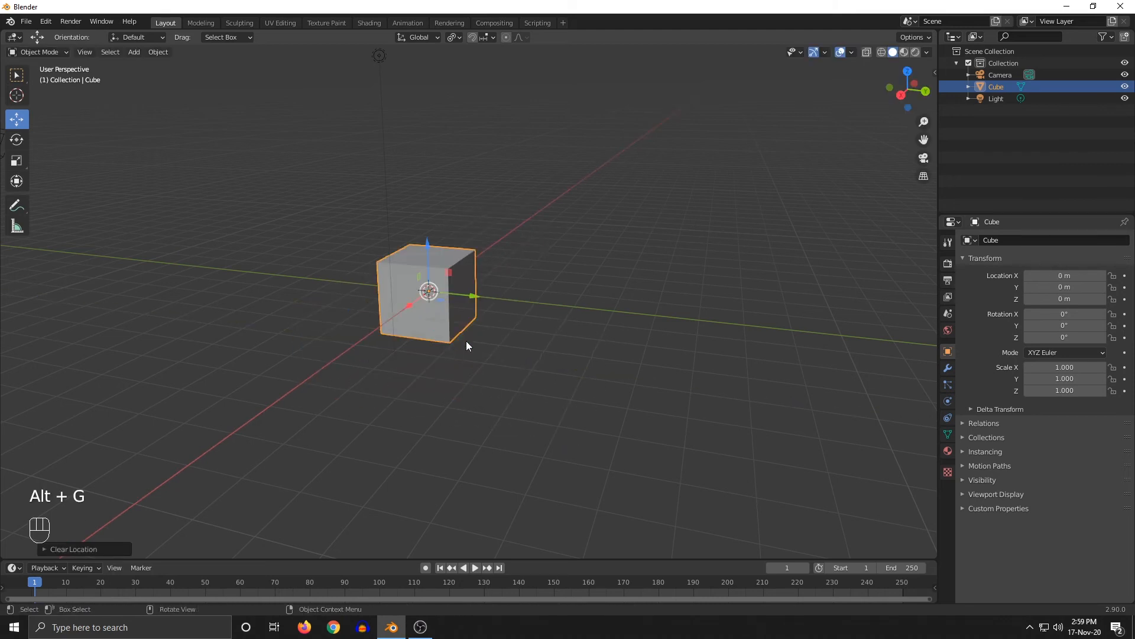
Set the transform orientation to Local
{"action": "scroll", "coordinate": [466, 345], "scroll_direction": "up", "scroll_amount": 2}
{"action": "middle_click_drag", "start_coordinate": [414, 314], "coordinate": [458, 325], "text": "shift"}
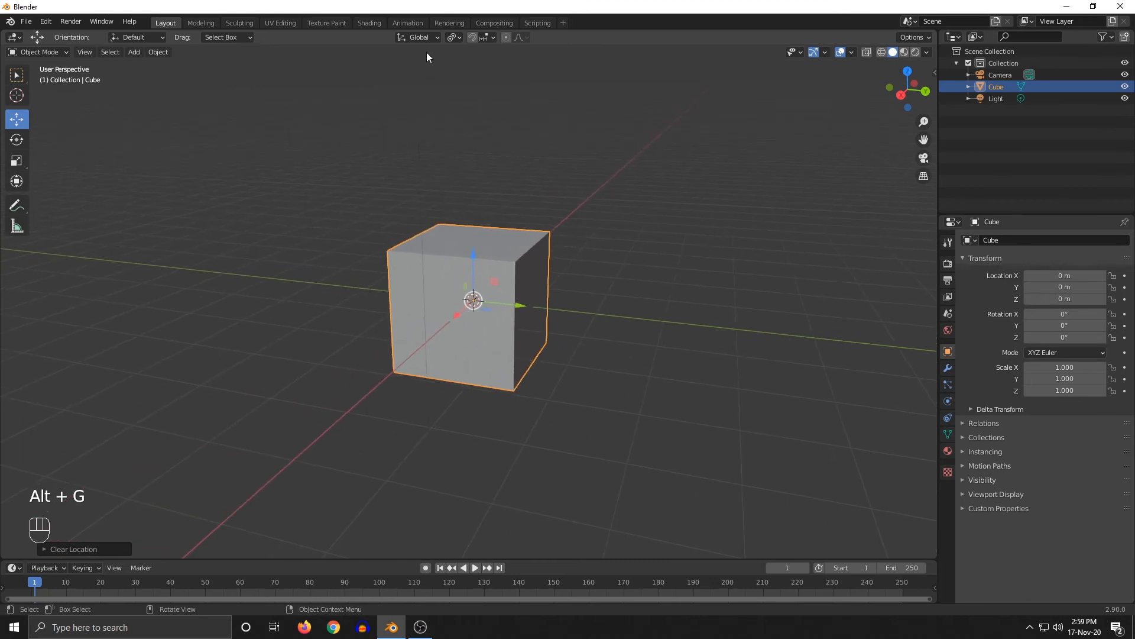
{"action": "left_click", "coordinate": [421, 35]}
{"action": "left_click", "coordinate": [422, 37]}
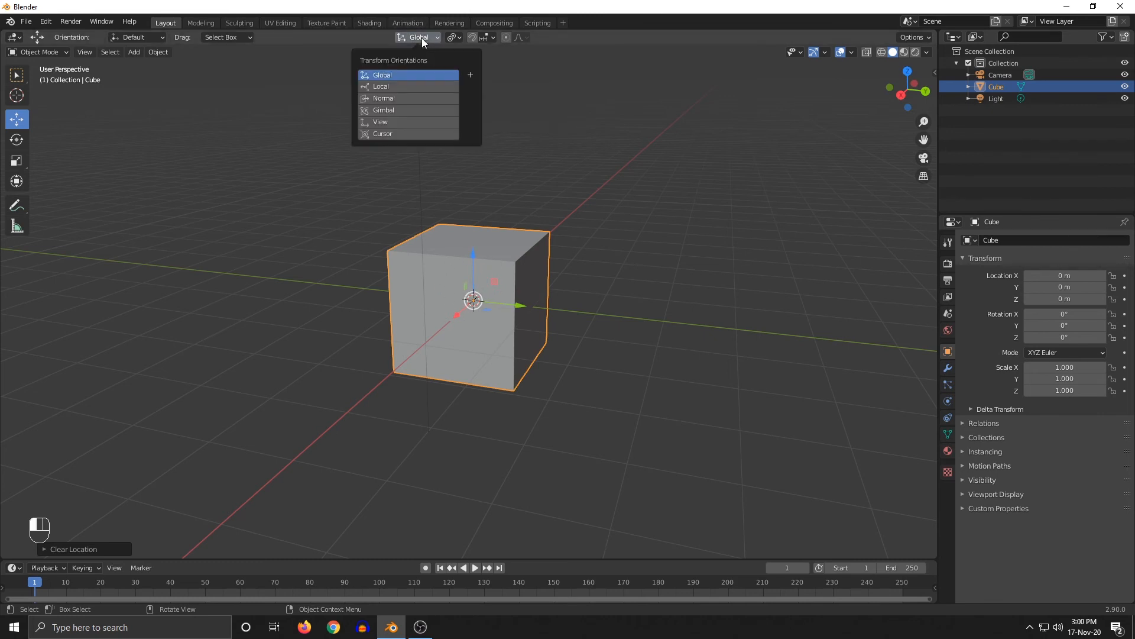
{"action": "left_click", "coordinate": [402, 86]}
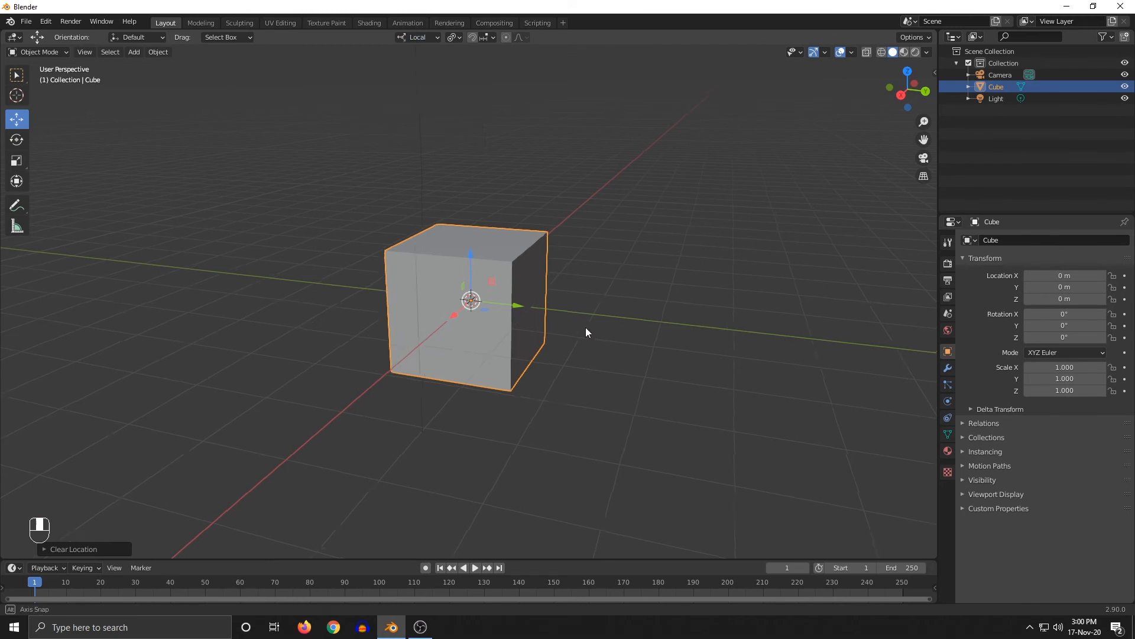
Rotate the cube 90 degrees around its local Z axis
{"action": "middle_click_drag", "start_coordinate": [586, 328], "coordinate": [545, 312]}
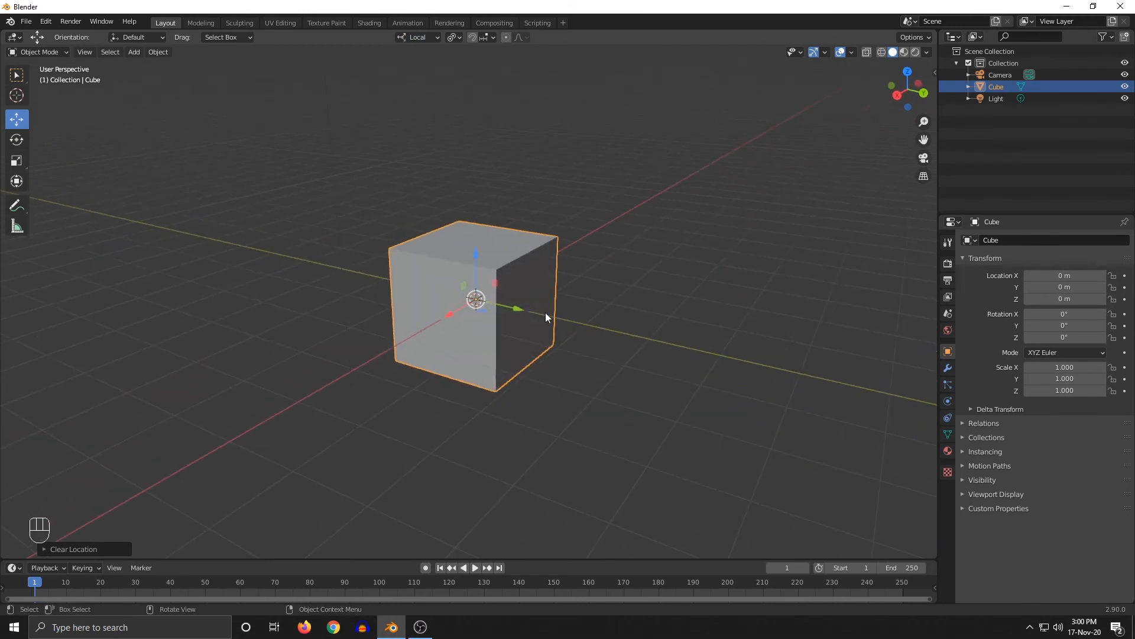
{"action": "scroll", "coordinate": [545, 312], "scroll_direction": "up", "scroll_amount": 1}
{"action": "middle_click_drag", "start_coordinate": [616, 321], "coordinate": [611, 319]}
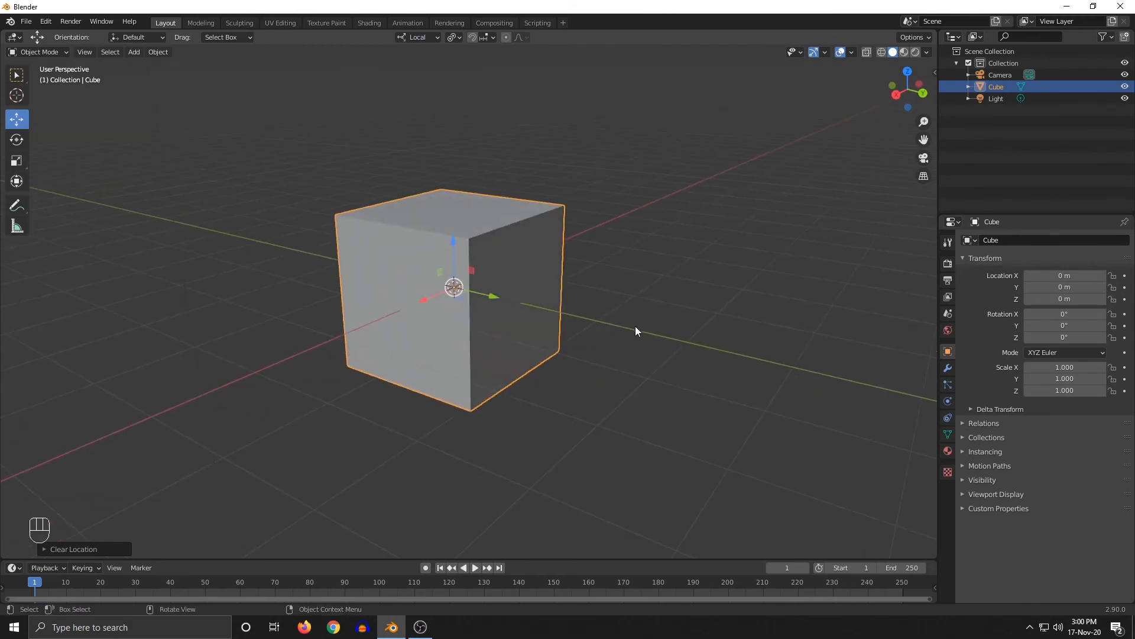
{"action": "key", "text": "r"}
{"action": "type", "text": "z"}
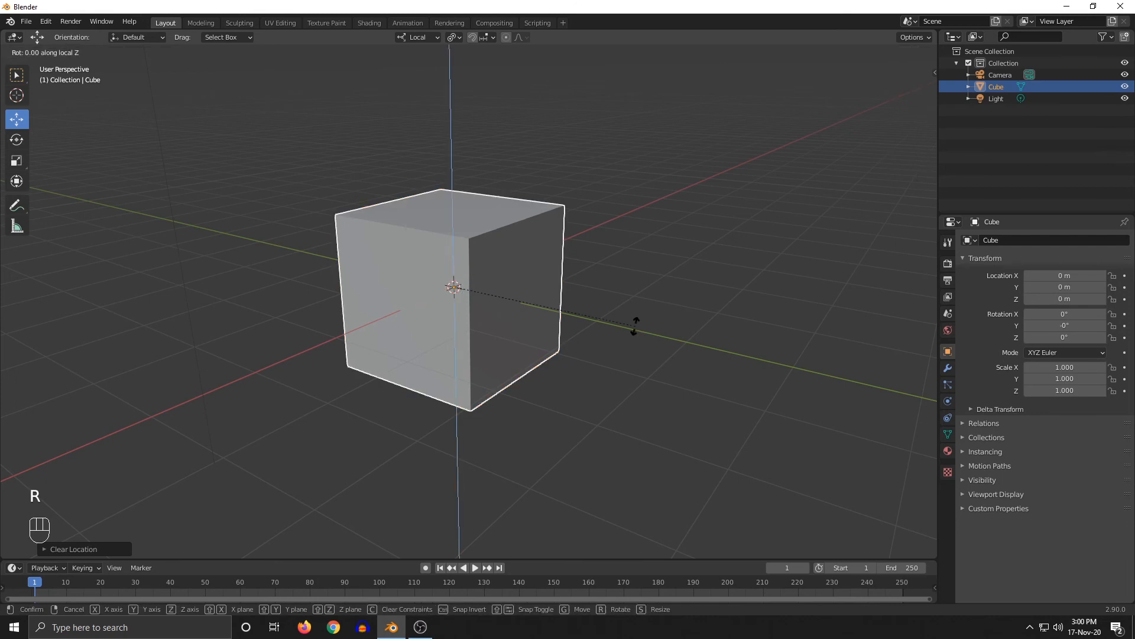
{"action": "type", "text": "90"}
{"action": "key", "text": "Return"}
Try moving the rotated cube along its local X and Z axes, and clear its location
{"action": "scroll", "coordinate": [635, 326], "scroll_direction": "up", "scroll_amount": 2}
{"action": "middle_click_drag", "start_coordinate": [624, 327], "coordinate": [611, 328]}
{"action": "middle_click_drag", "start_coordinate": [444, 297], "coordinate": [468, 312], "text": "shift"}
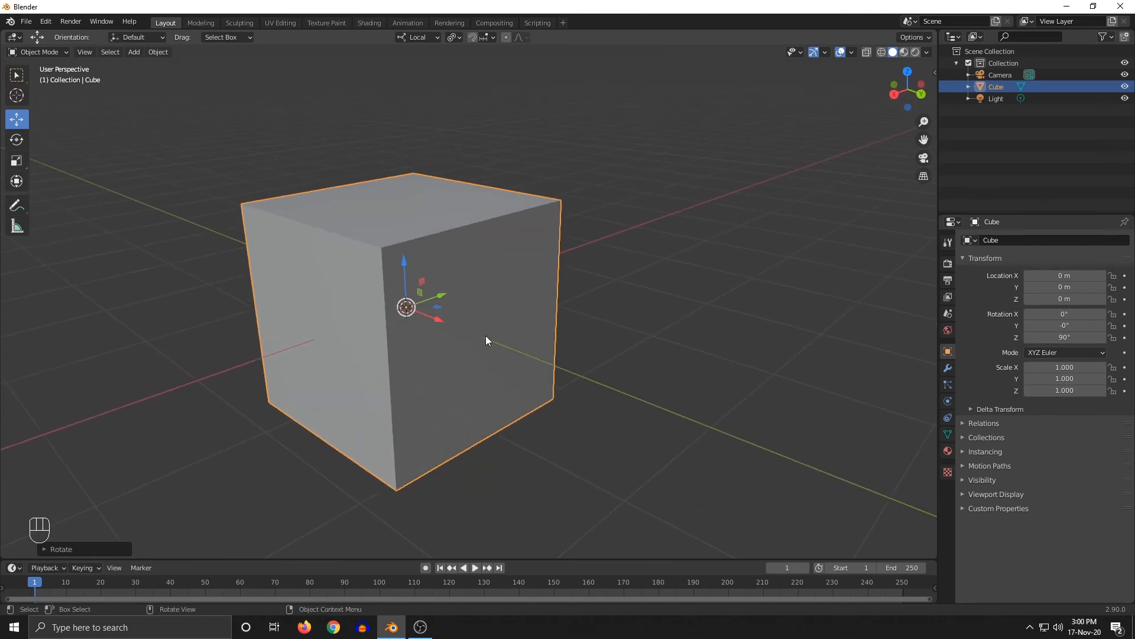
{"action": "scroll", "coordinate": [573, 353], "scroll_direction": "down", "scroll_amount": 2}
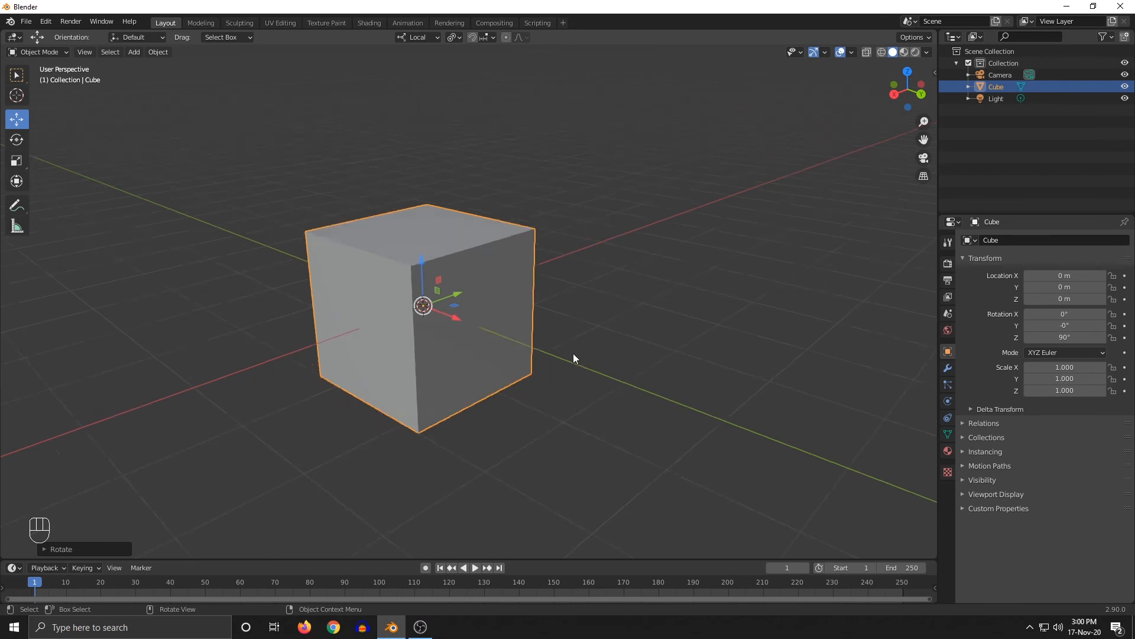
{"action": "middle_click_drag", "start_coordinate": [575, 355], "coordinate": [688, 314]}
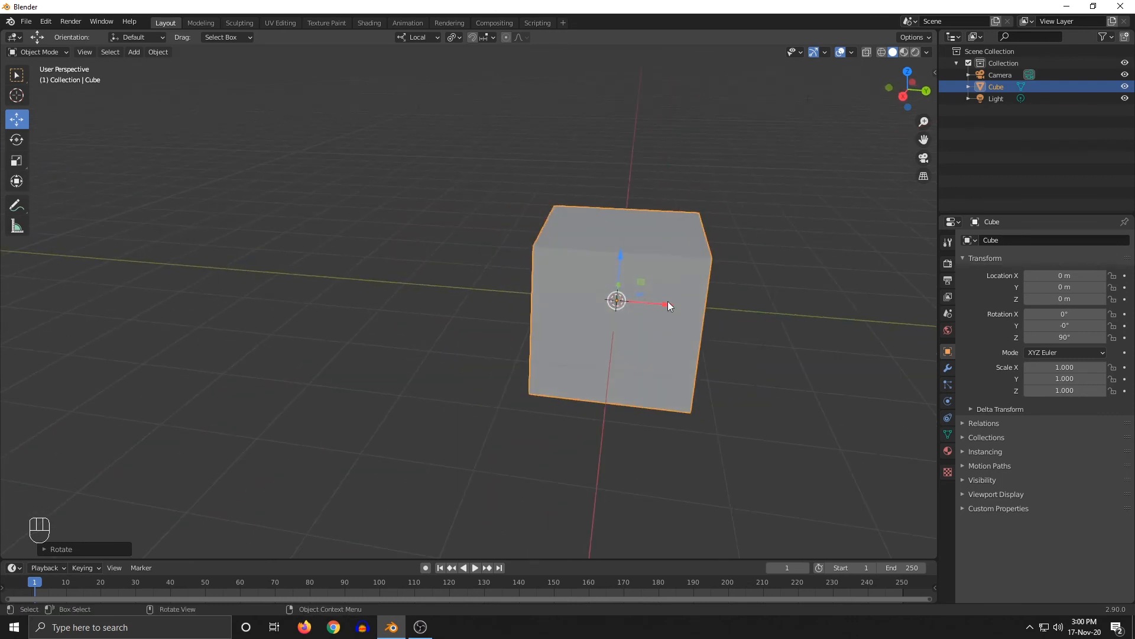
{"action": "left_click_drag", "start_coordinate": [668, 305], "coordinate": [691, 321]}
{"action": "middle_click_drag", "start_coordinate": [690, 320], "coordinate": [436, 233]}
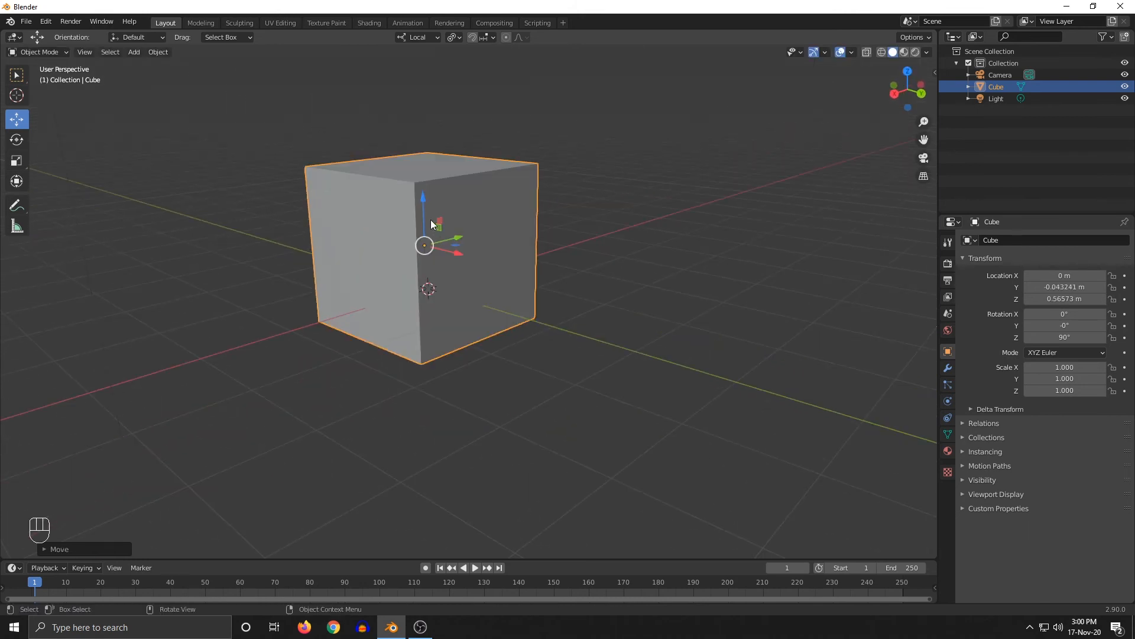
{"action": "left_click_drag", "start_coordinate": [423, 200], "coordinate": [488, 264]}
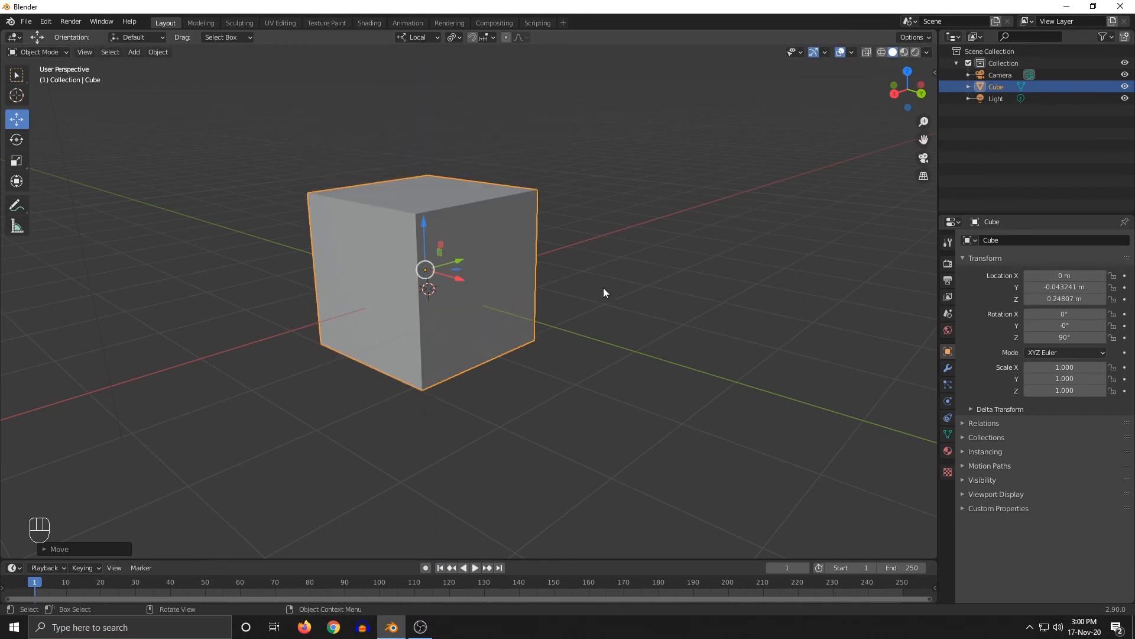
{"action": "key", "text": "alt+g"}
{"action": "middle_click_drag", "start_coordinate": [463, 260], "coordinate": [490, 326]}
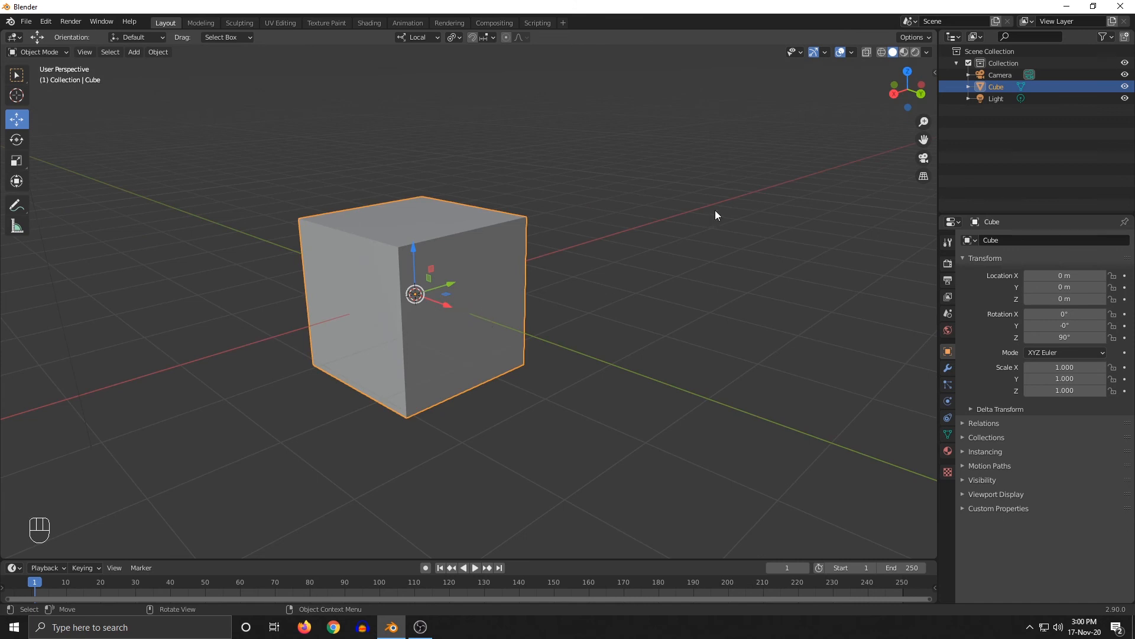
Scale the cube along its local X axis by about 7.1 to stretch it into a long bar
{"action": "scroll", "coordinate": [524, 214], "scroll_direction": "down", "scroll_amount": 7}
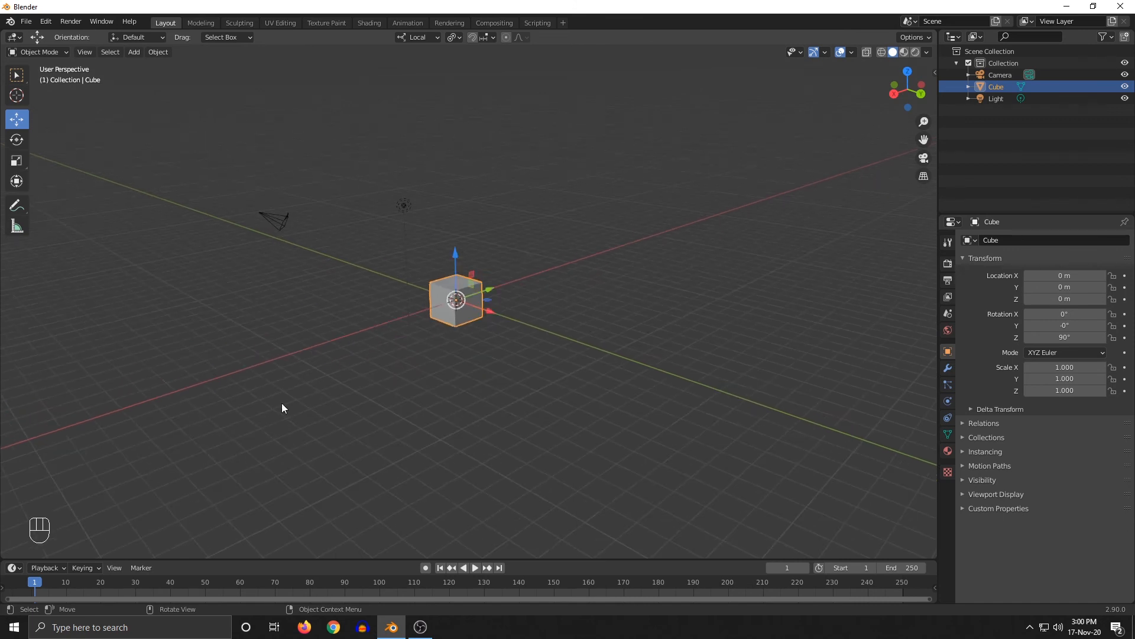
{"action": "scroll", "coordinate": [435, 275], "scroll_direction": "up", "scroll_amount": 5}
{"action": "middle_click_drag", "start_coordinate": [435, 274], "coordinate": [506, 278]}
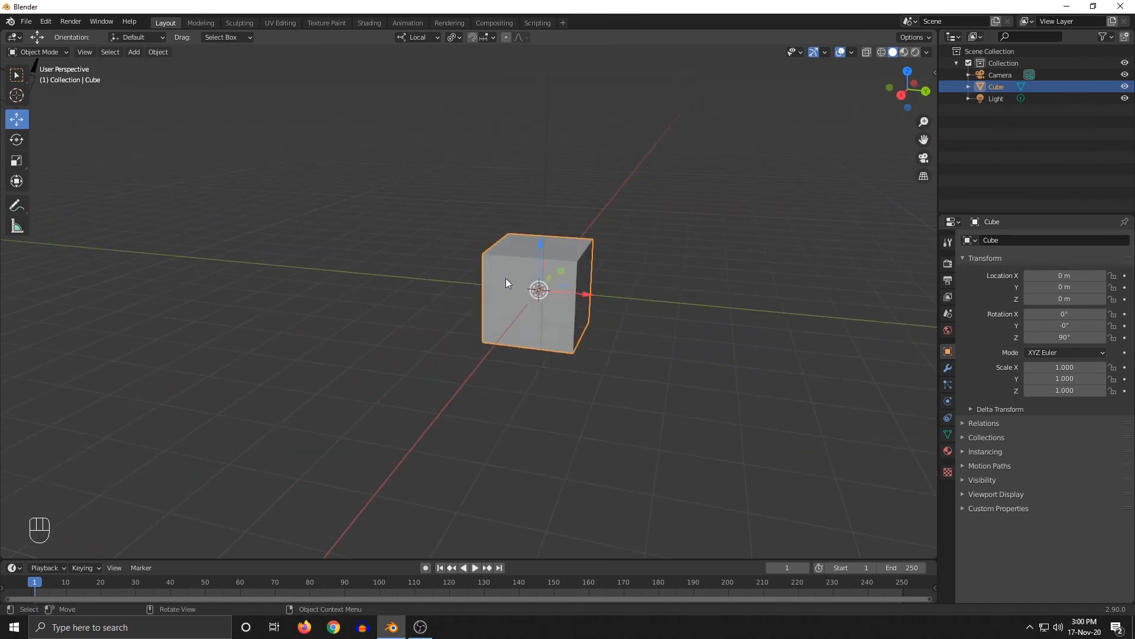
{"action": "scroll", "coordinate": [514, 290], "scroll_direction": "up", "scroll_amount": 4}
{"action": "middle_click_drag", "start_coordinate": [591, 343], "coordinate": [567, 343]}
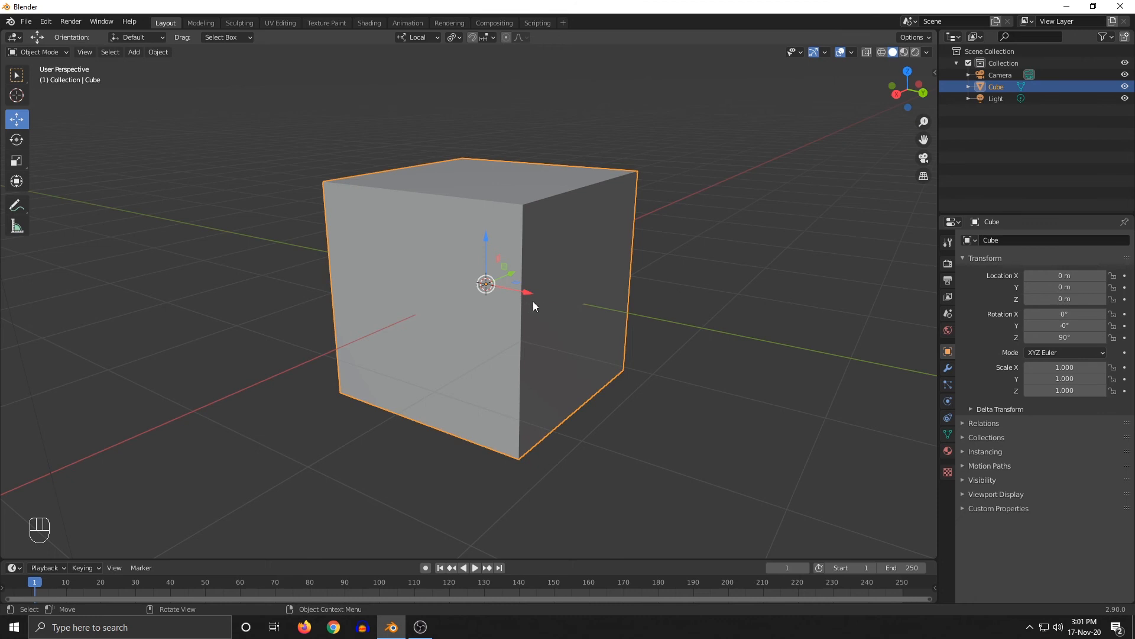
{"action": "scroll", "coordinate": [524, 314], "scroll_direction": "down", "scroll_amount": 5}
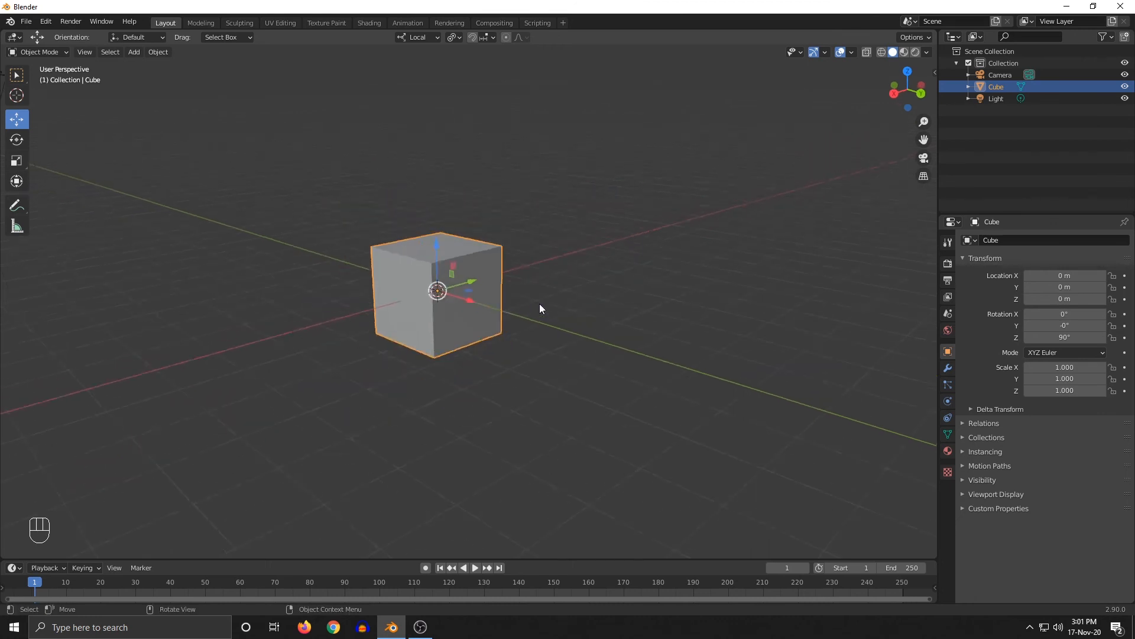
{"action": "key", "text": "s"}
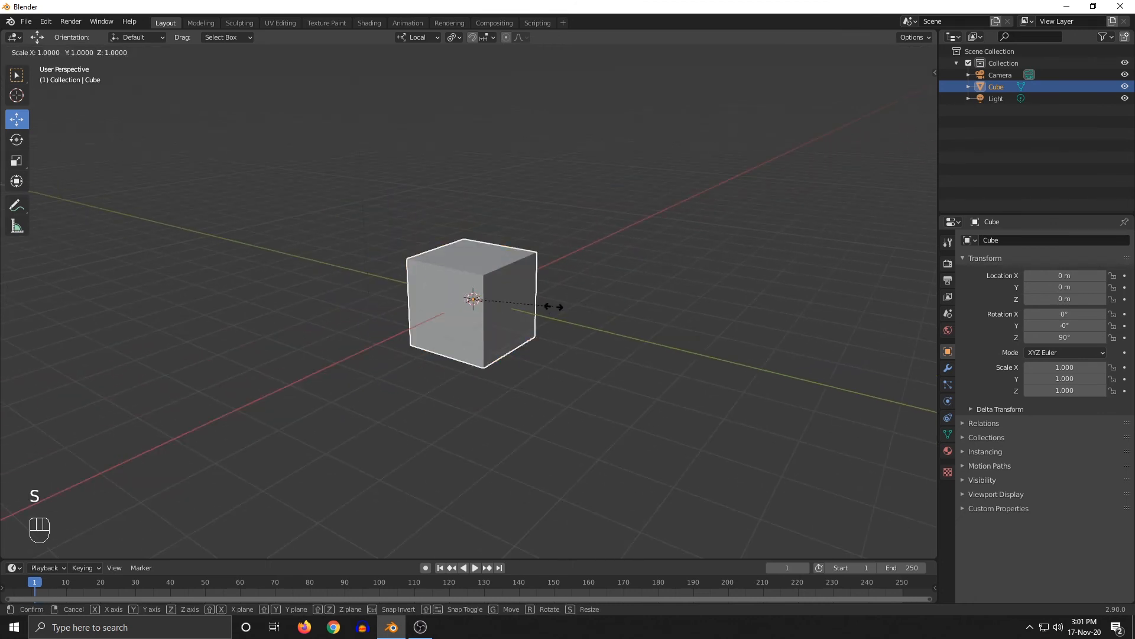
{"action": "key", "text": "x"}
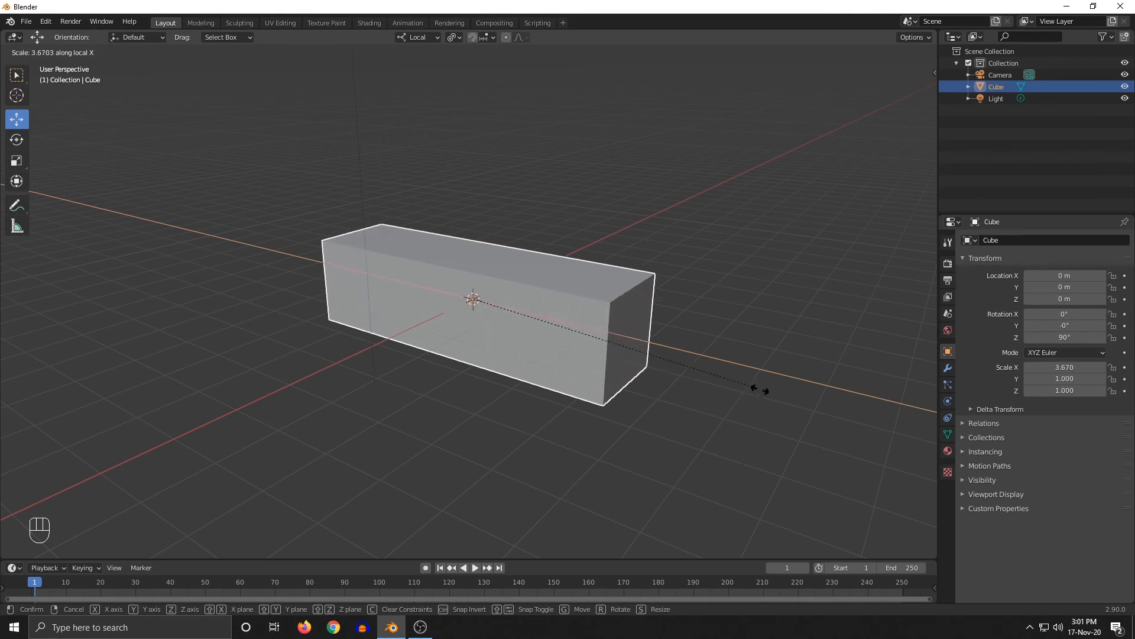
{"action": "left_click", "coordinate": [88, 468]}
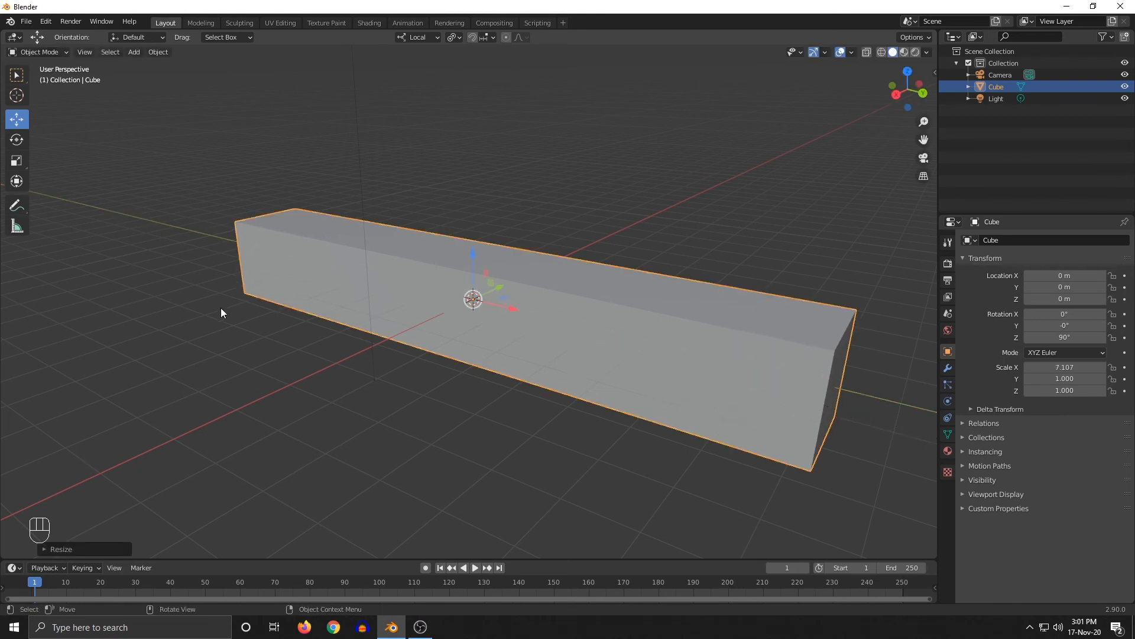
Set the transform orientation to Global and try scaling the long bar uniformly
{"action": "middle_click_drag", "start_coordinate": [158, 227], "coordinate": [426, 324]}
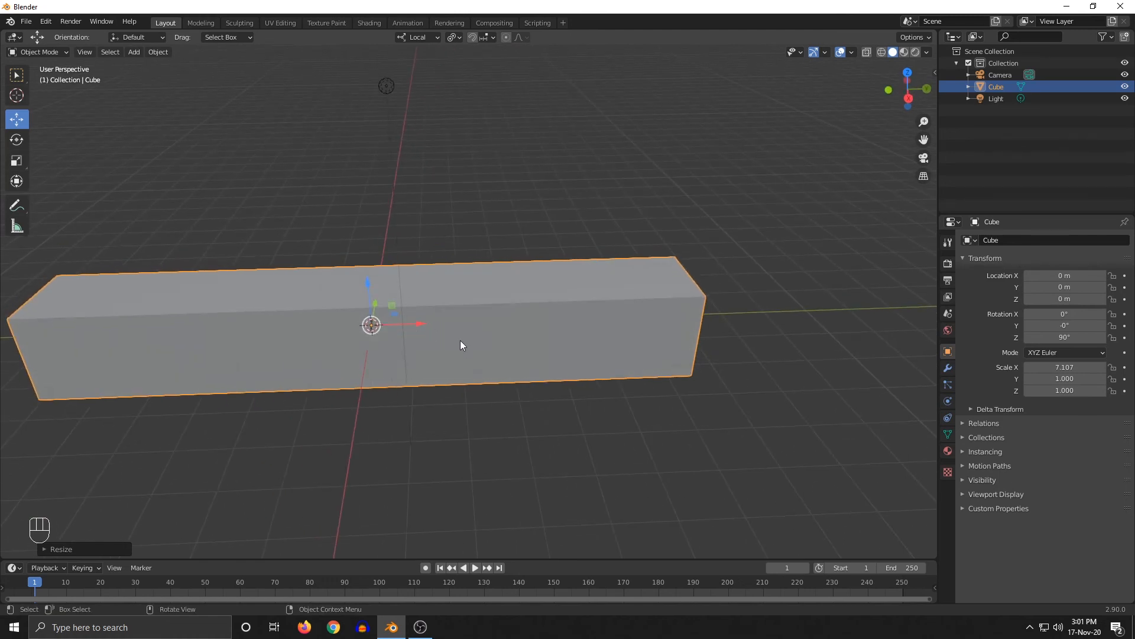
{"action": "middle_click_drag", "start_coordinate": [311, 337], "coordinate": [402, 318]}
{"action": "middle_click_drag", "start_coordinate": [271, 292], "coordinate": [510, 323], "text": "shift"}
{"action": "scroll", "coordinate": [510, 322], "scroll_direction": "up", "scroll_amount": 3}
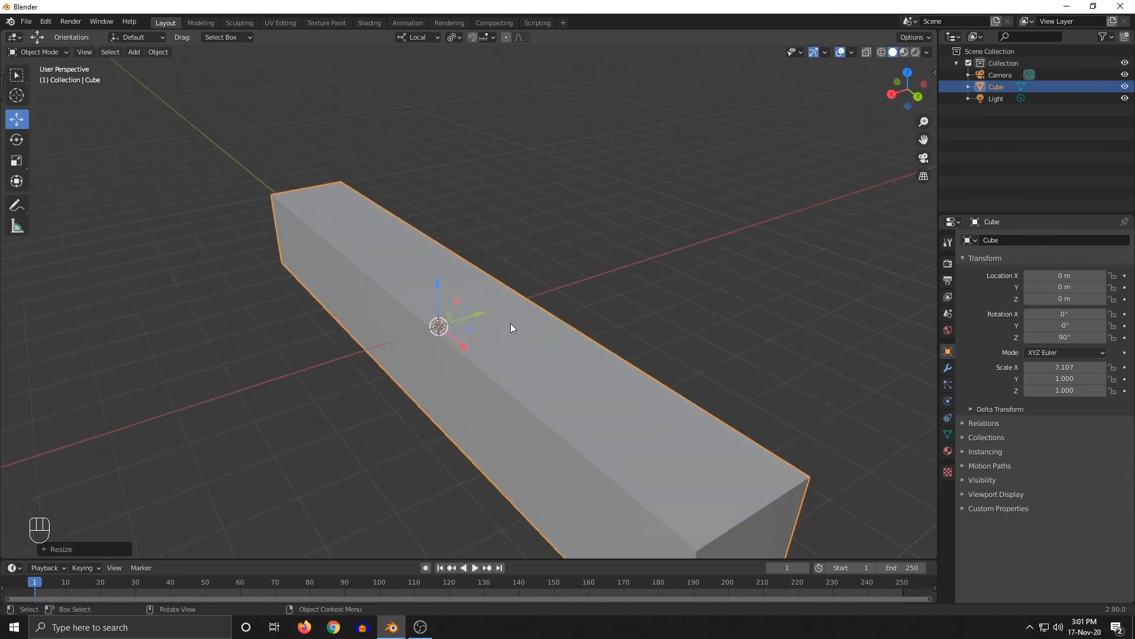
{"action": "left_click", "coordinate": [418, 37]}
{"action": "left_click", "coordinate": [417, 75]}
{"action": "key", "text": "s"}
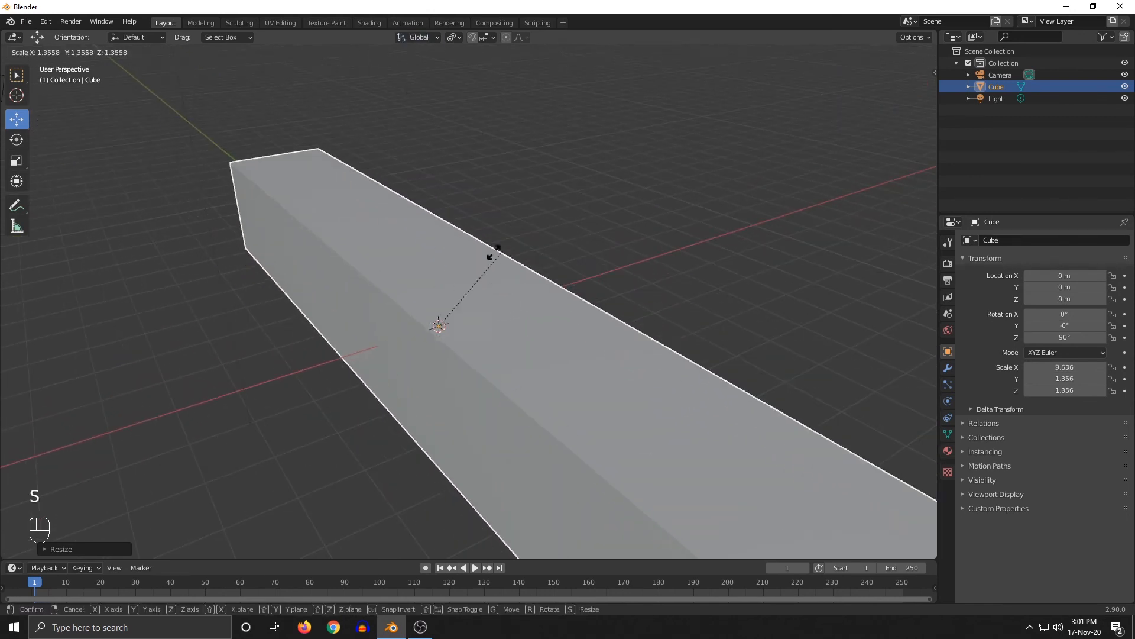
{"action": "right_click", "coordinate": [494, 250]}
Set the transform orientation to Global, and try scaling the bar along its local X axis
{"action": "middle_click_drag", "start_coordinate": [431, 266], "coordinate": [559, 314]}
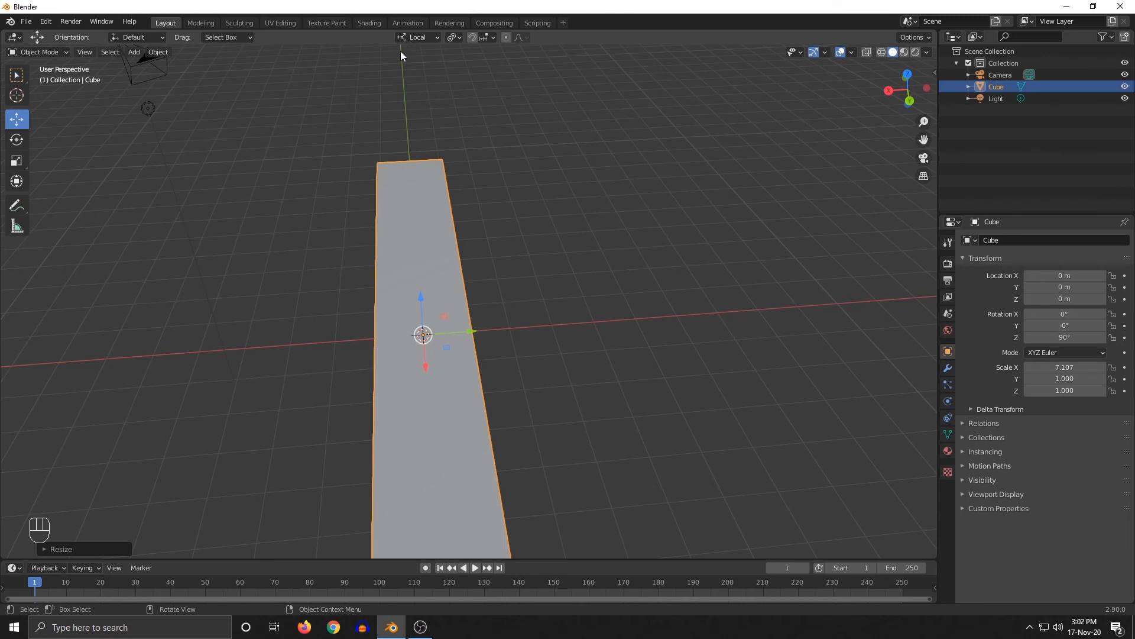
{"action": "middle_click_drag", "start_coordinate": [477, 321], "coordinate": [516, 236]}
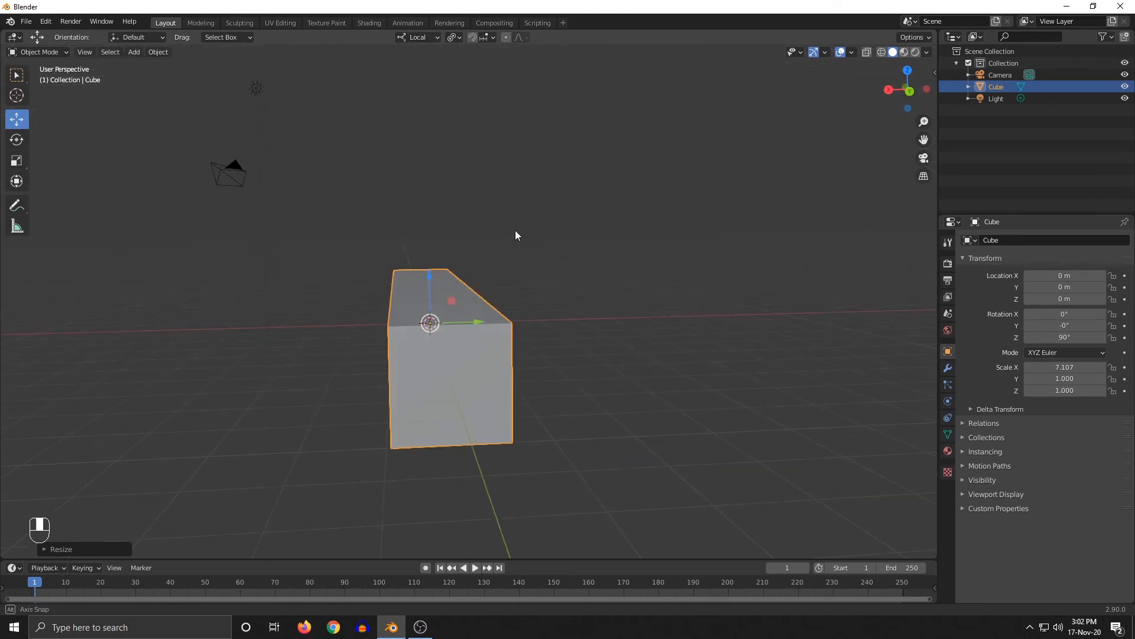
{"action": "mouse_move", "coordinate": [460, 303]}
{"action": "middle_mouse_down"}
{"action": "mouse_move", "coordinate": [421, 299]}
{"action": "mouse_move", "coordinate": [444, 321]}
{"action": "middle_mouse_up"}
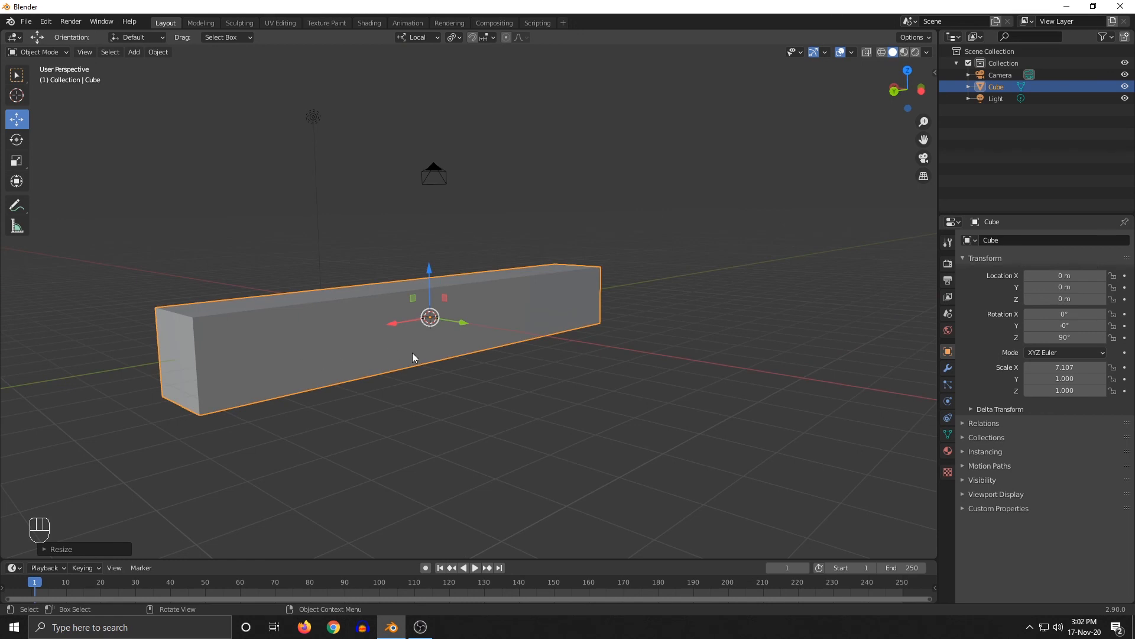
{"action": "middle_click_drag", "start_coordinate": [413, 348], "coordinate": [485, 359]}
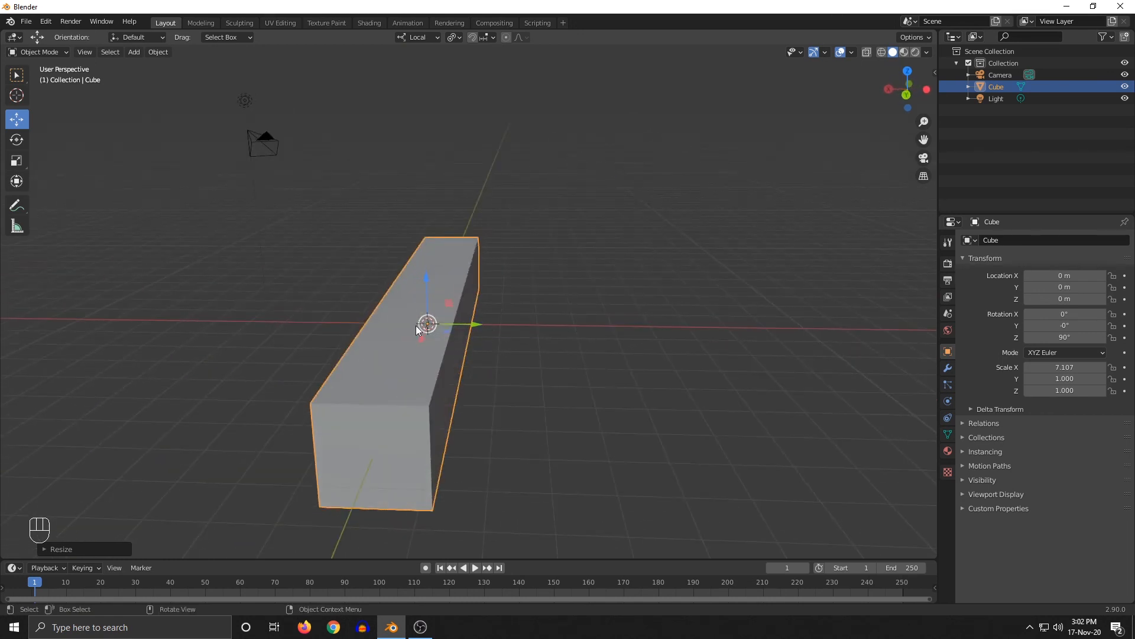
{"action": "middle_click_drag", "start_coordinate": [521, 328], "coordinate": [508, 298]}
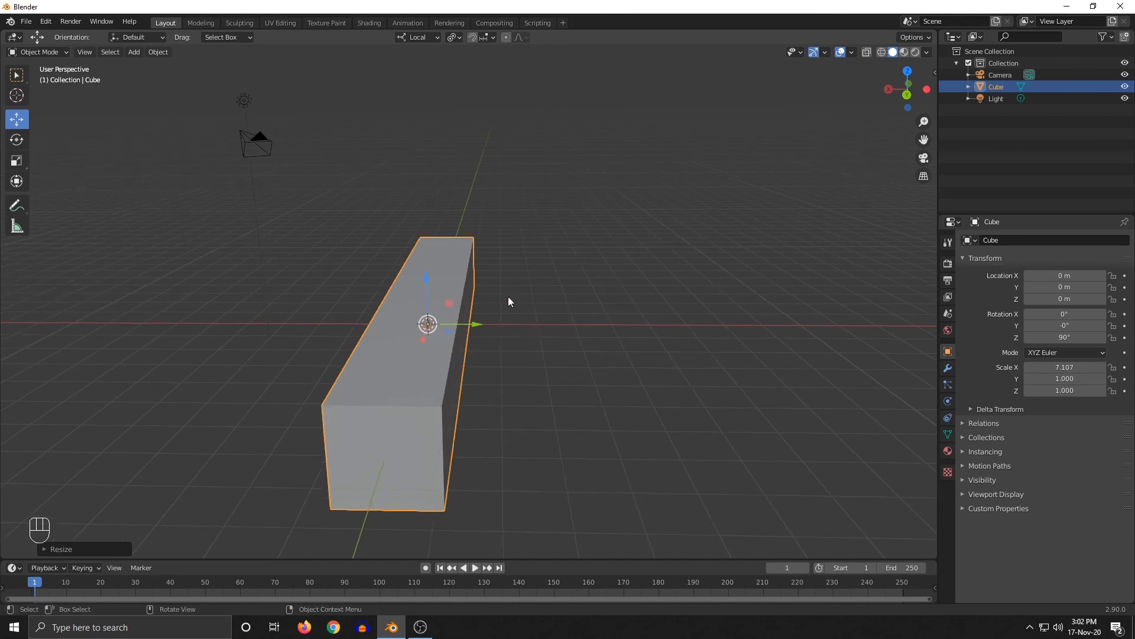
{"action": "left_click", "coordinate": [423, 35]}
{"action": "left_click", "coordinate": [417, 74]}
{"action": "key", "text": "s"}
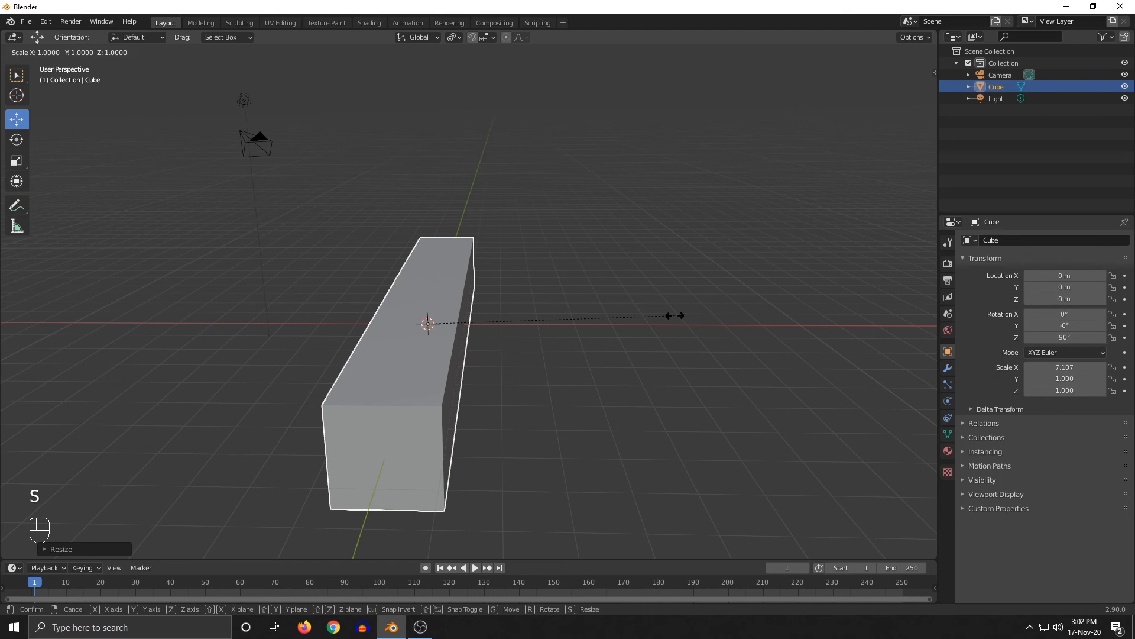
{"action": "key", "text": "x"}
{"action": "key", "text": "x"}
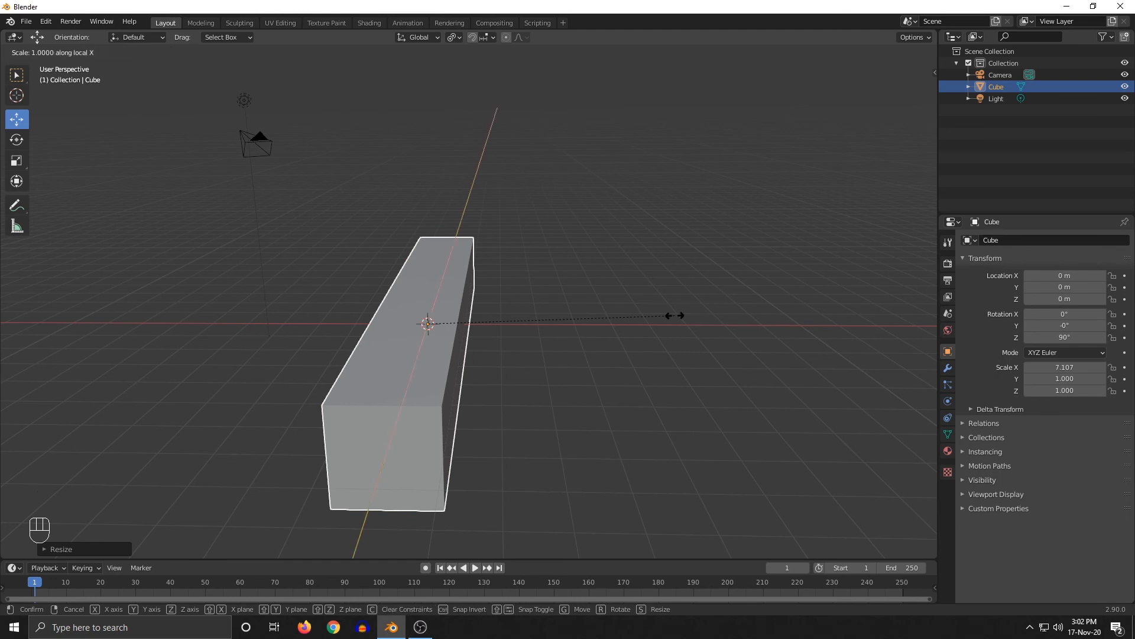
{"action": "right_click", "coordinate": [719, 340]}
Try scaling the bar along the global X axis, switching the constraint to its local X axis
{"action": "middle_click_drag", "start_coordinate": [541, 241], "coordinate": [438, 311]}
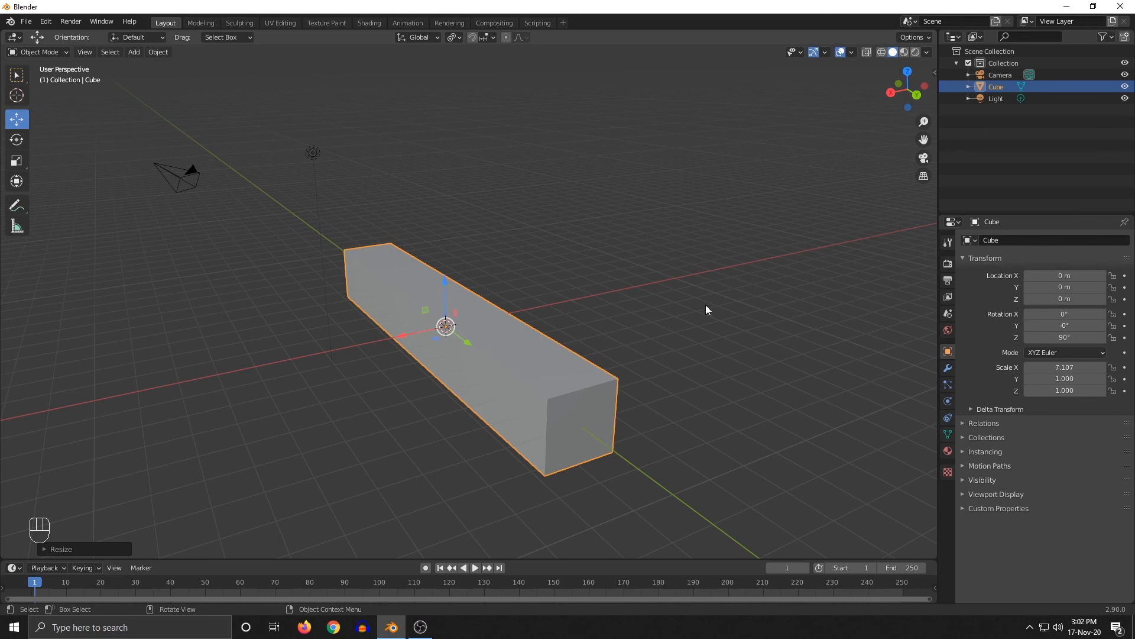
{"action": "key", "text": "s"}
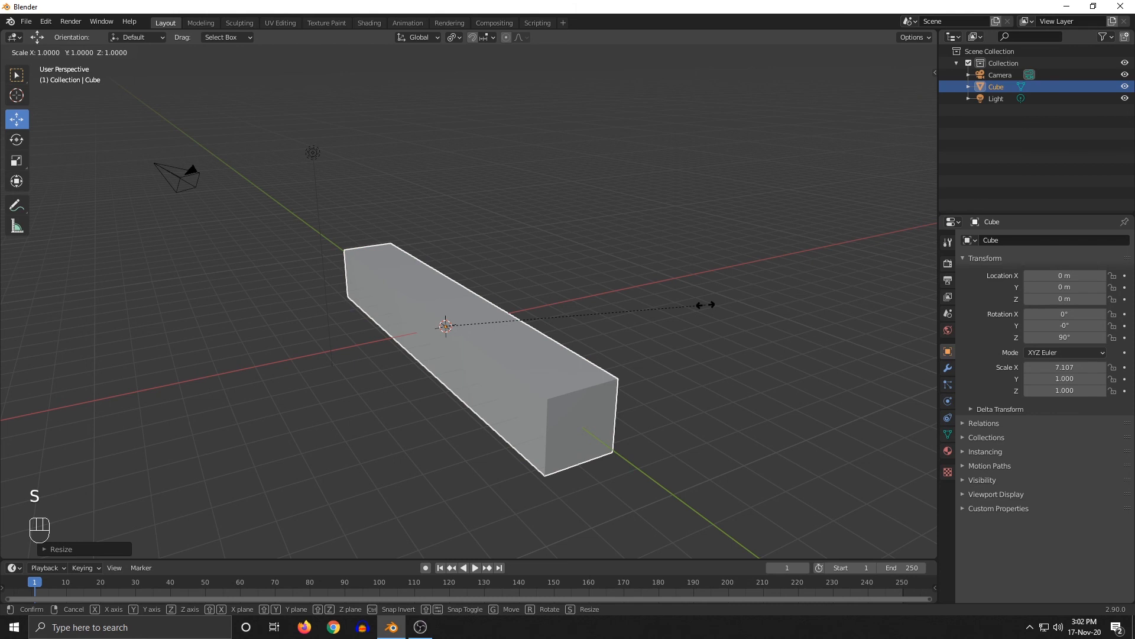
{"action": "key", "text": "x"}
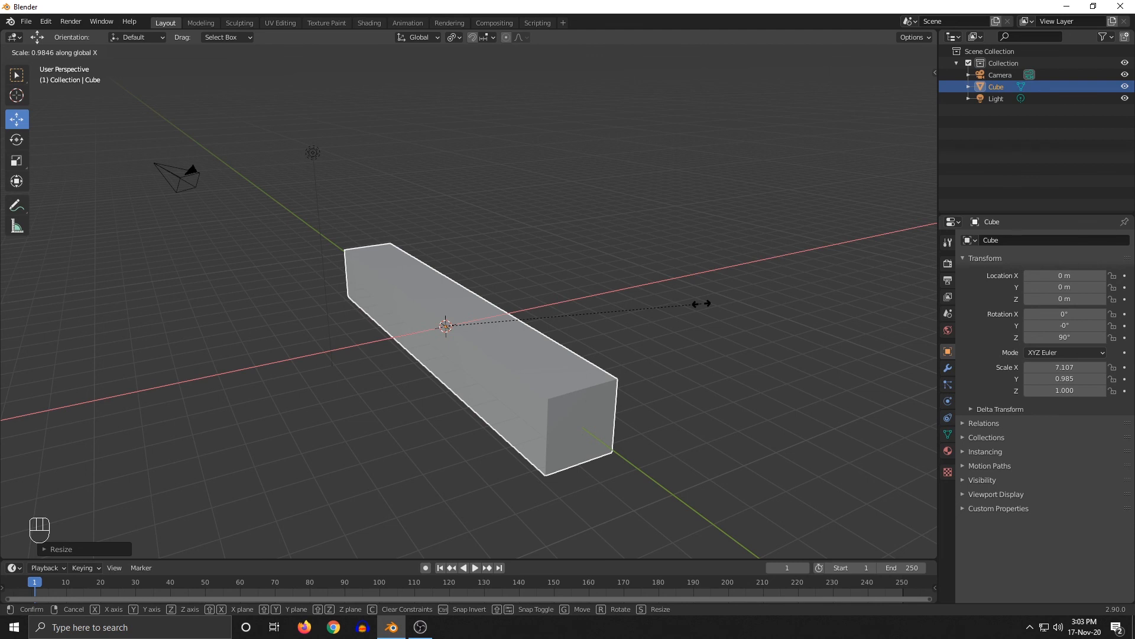
{"action": "key", "text": "x"}
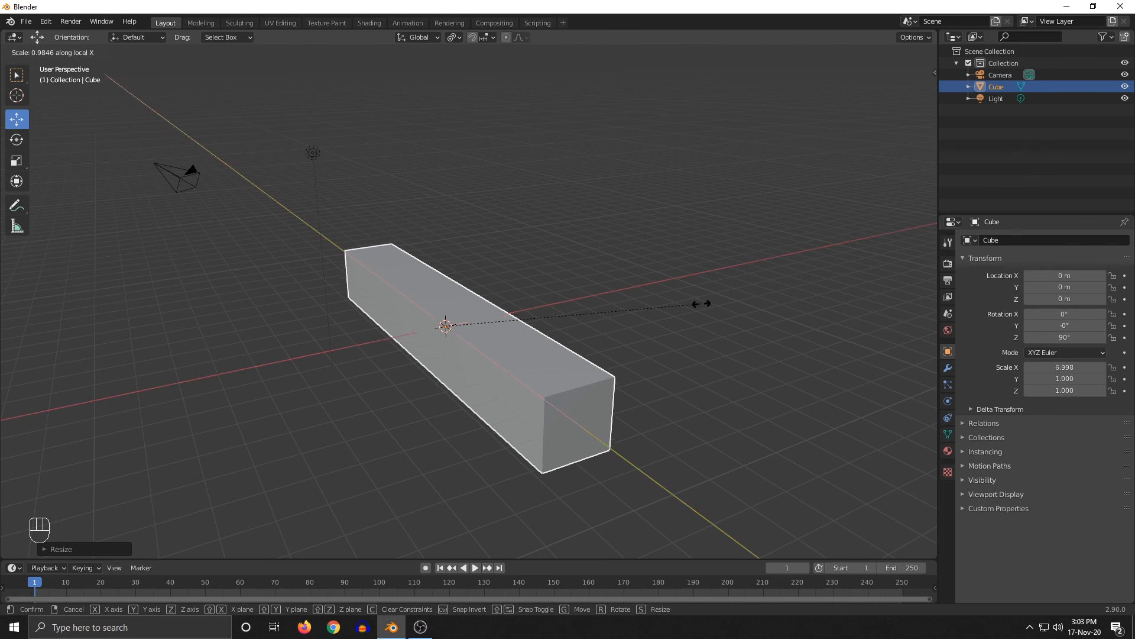
{"action": "right_click", "coordinate": [536, 422]}
Scale the bar down along its local X axis to about 0.083, and move the resulting slab
{"action": "middle_click_drag", "start_coordinate": [522, 144], "coordinate": [585, 157]}
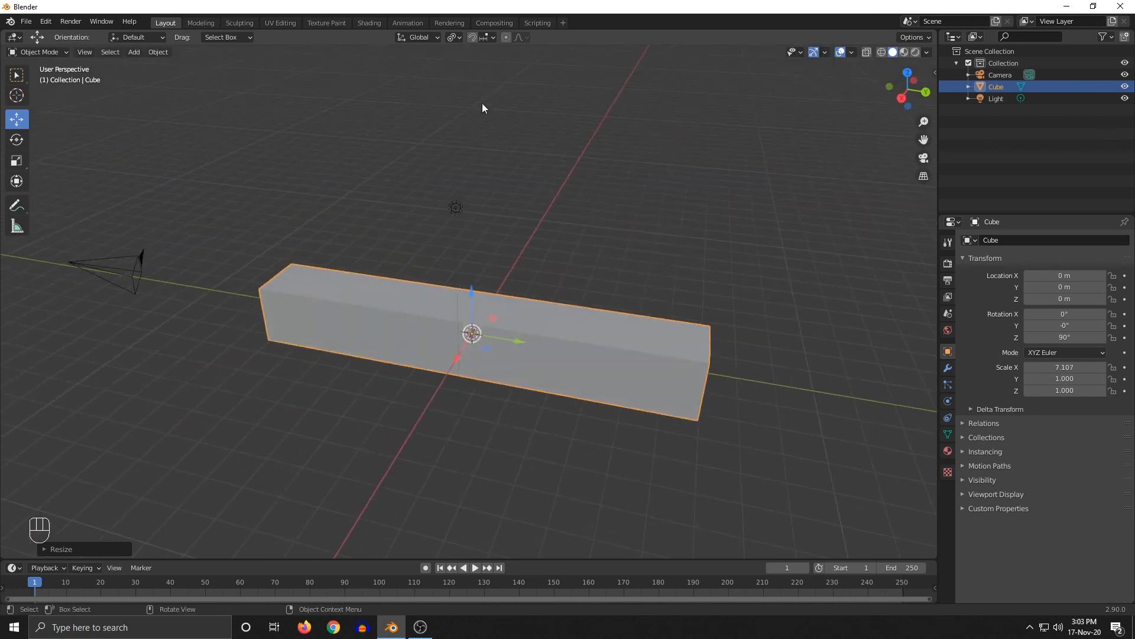
{"action": "left_click", "coordinate": [403, 38]}
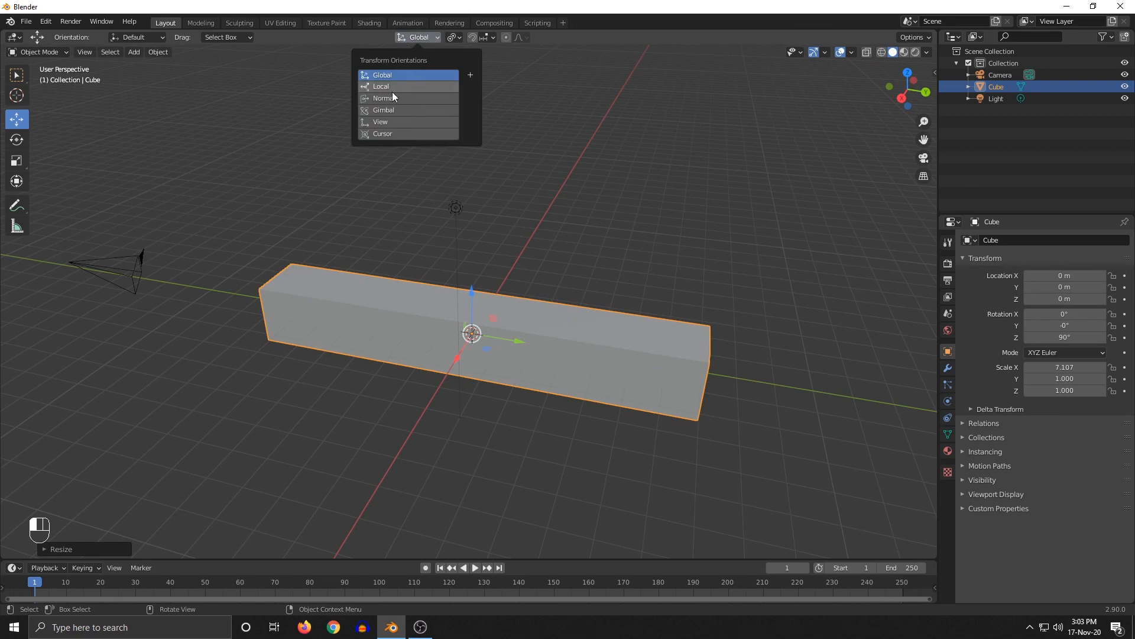
{"action": "middle_click_drag", "start_coordinate": [577, 349], "coordinate": [629, 350]}
{"action": "key", "text": "s"}
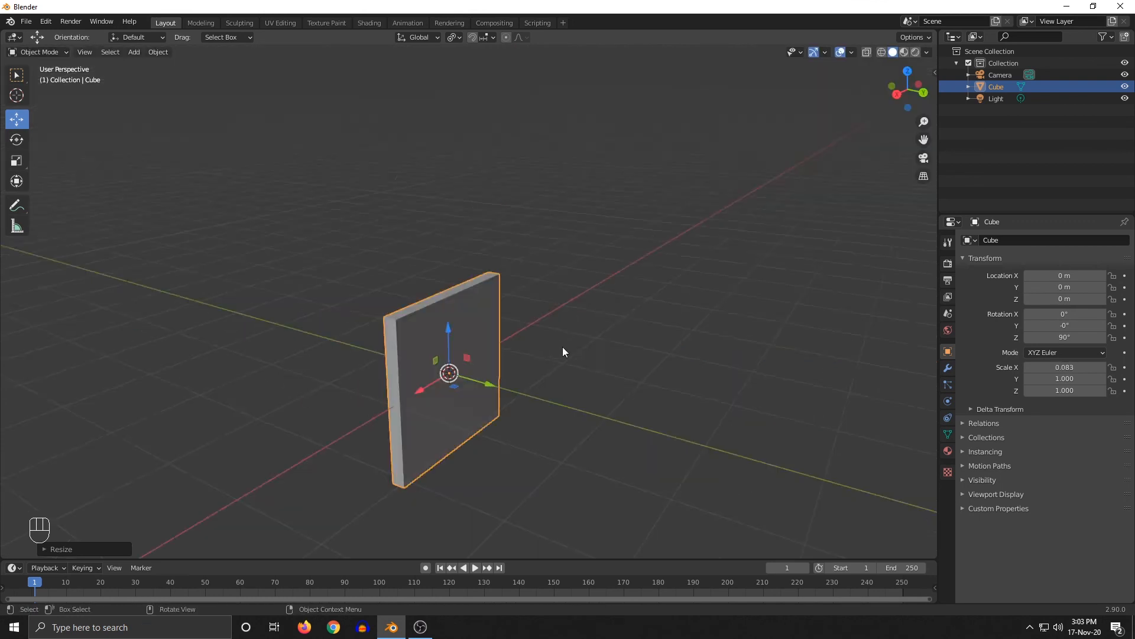
{"action": "middle_click_drag", "start_coordinate": [562, 351], "coordinate": [583, 378]}
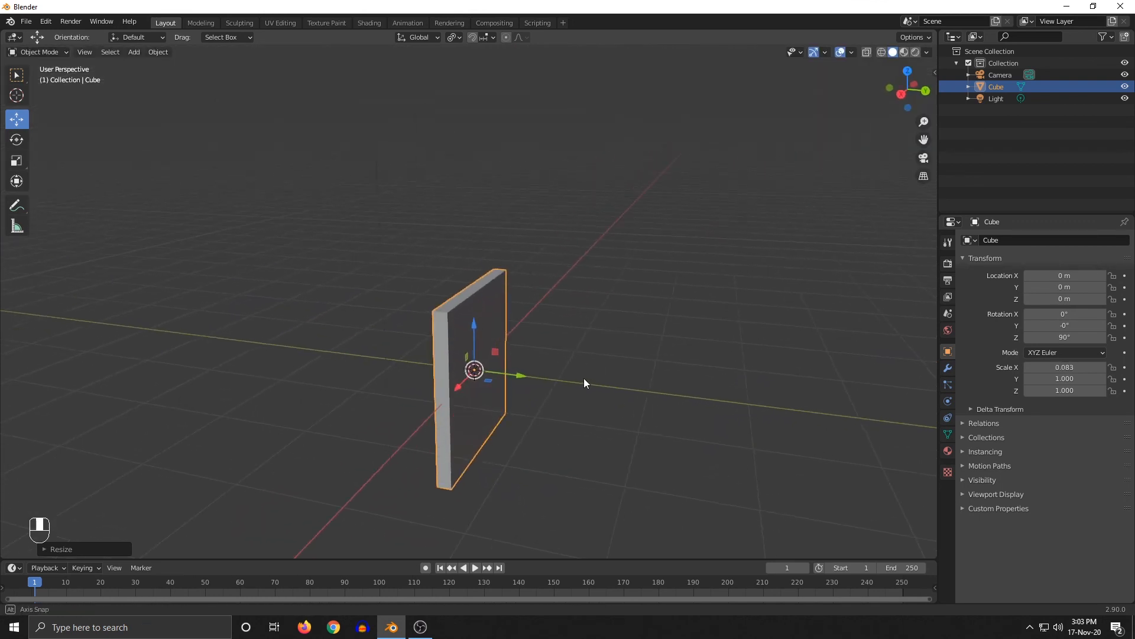
{"action": "key", "text": "g"}
{"action": "left_click", "coordinate": [456, 119]}
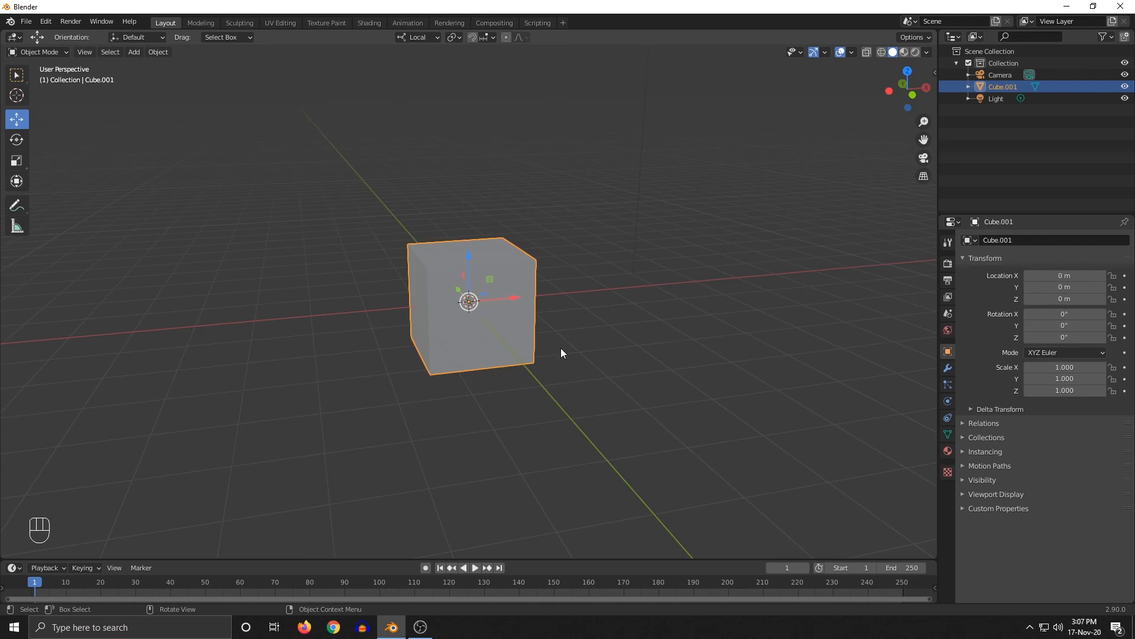
Move the new cube along its local axes to about -1.55 m in X and 0.10 m in Y
{"action": "middle_click_drag", "start_coordinate": [561, 353], "coordinate": [537, 343]}
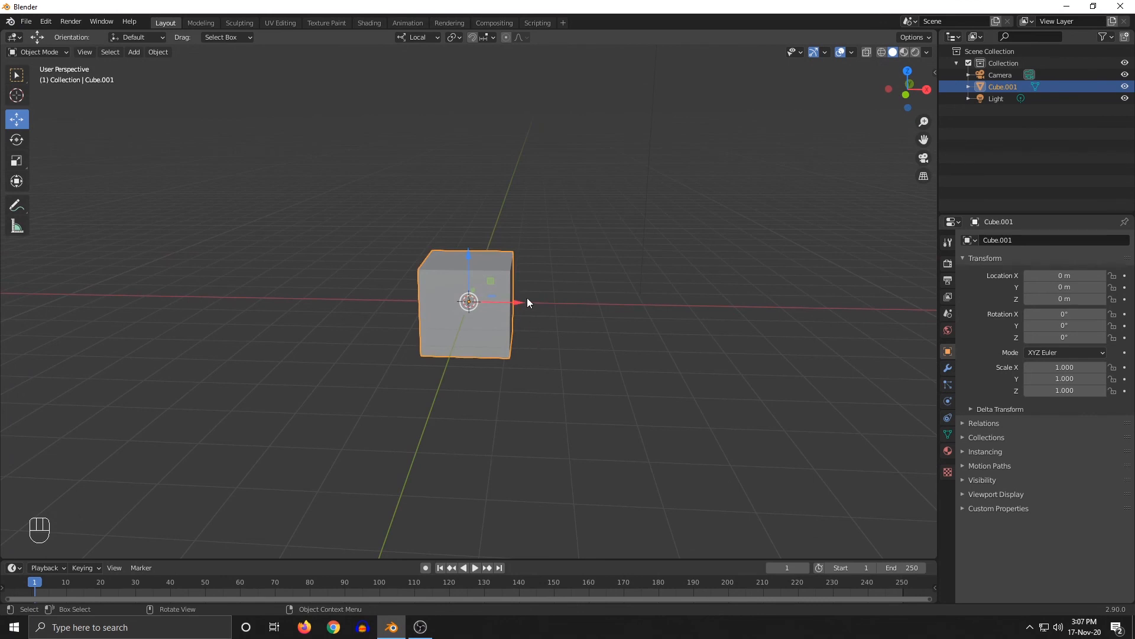
{"action": "left_click_drag", "start_coordinate": [517, 304], "coordinate": [453, 318]}
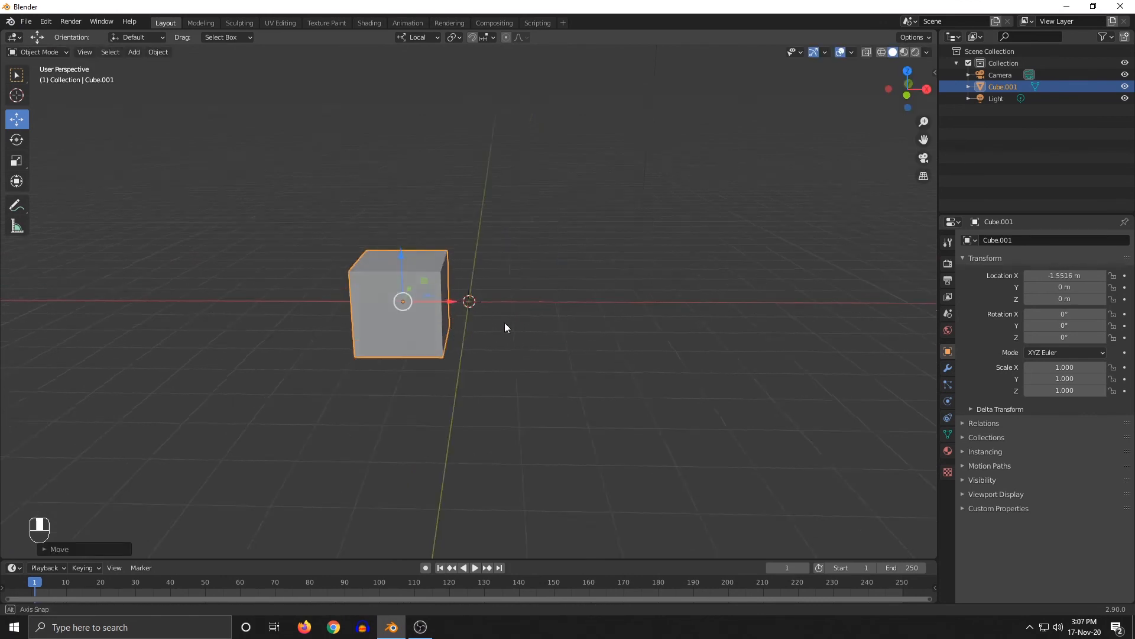
{"action": "middle_click_drag", "start_coordinate": [505, 322], "coordinate": [648, 332]}
{"action": "mouse_move", "coordinate": [456, 341]}
{"action": "left_mouse_down"}
{"action": "mouse_move", "coordinate": [336, 332]}
{"action": "mouse_move", "coordinate": [491, 355]}
{"action": "mouse_move", "coordinate": [458, 357]}
{"action": "left_mouse_up"}
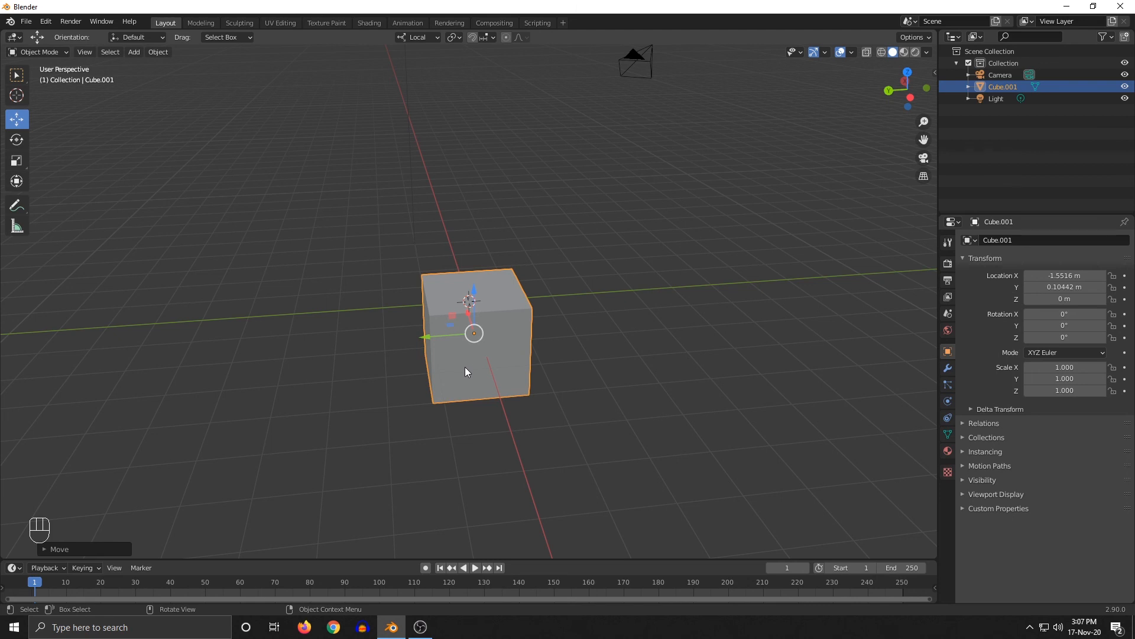
{"action": "middle_click_drag", "start_coordinate": [465, 372], "coordinate": [377, 353]}
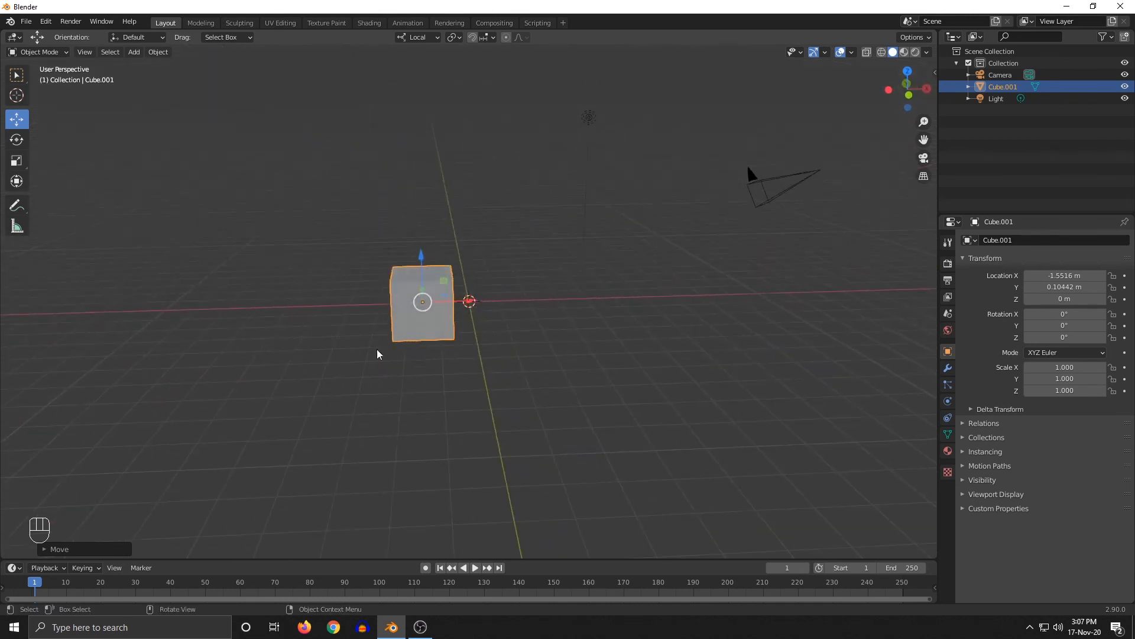
{"action": "scroll", "coordinate": [390, 329], "scroll_direction": "up", "scroll_amount": 3}
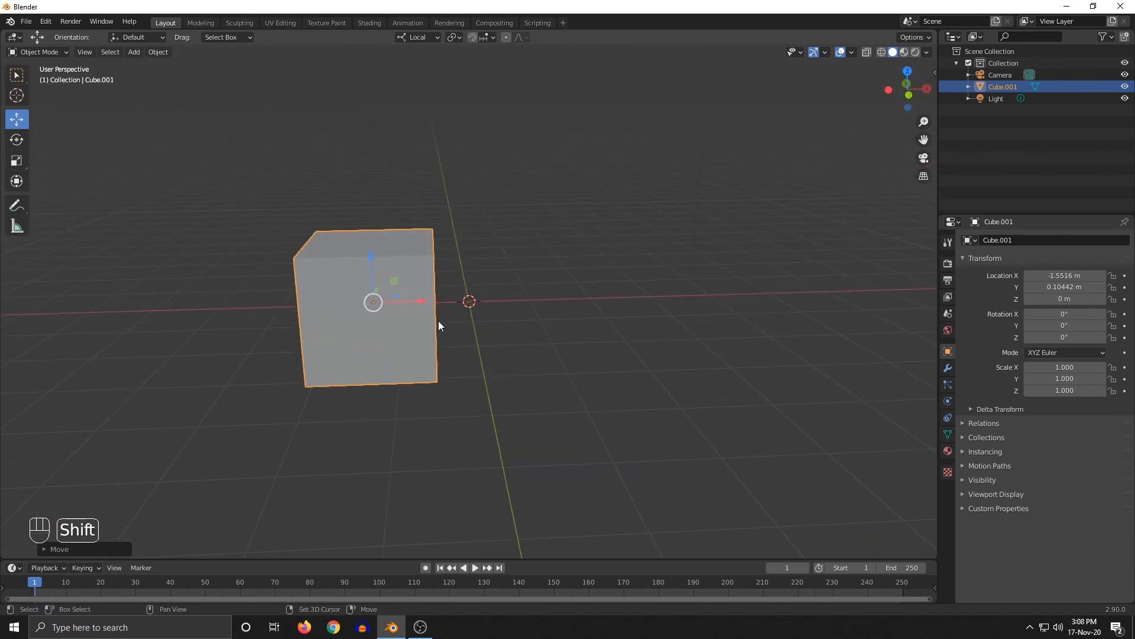
{"action": "middle_click_drag", "start_coordinate": [438, 320], "coordinate": [593, 336]}
{"action": "middle_click_drag", "start_coordinate": [687, 307], "coordinate": [504, 419], "text": "shift"}
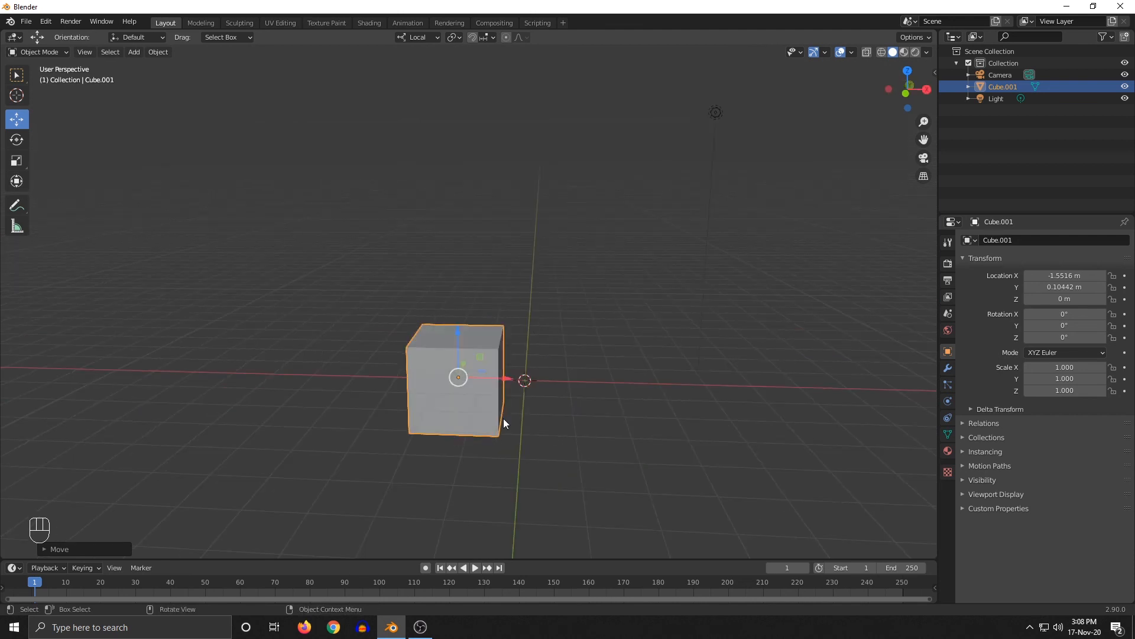